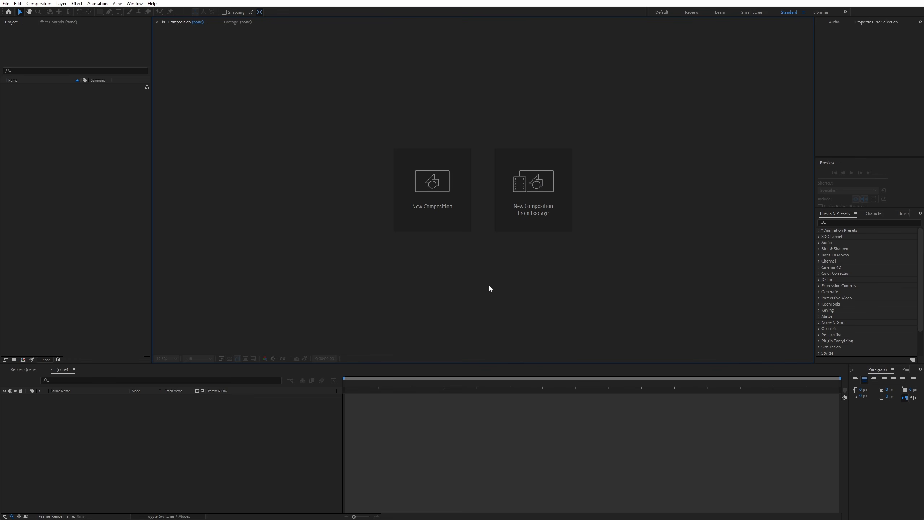
- Import ParisTower.mp4, create a new composition from it, and enable the viewer refresh so the footage can be previewed
drag(0, 205, 83, 204)
right_click(40, 88)
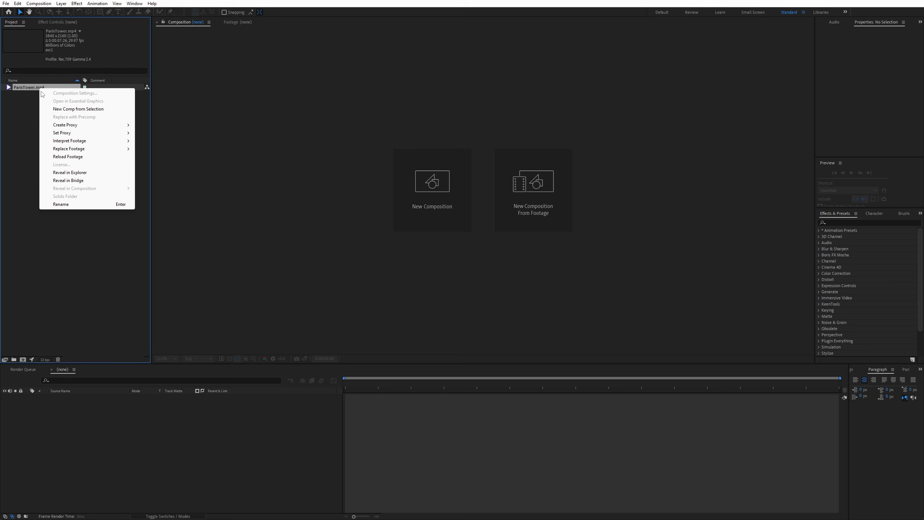
click(73, 110)
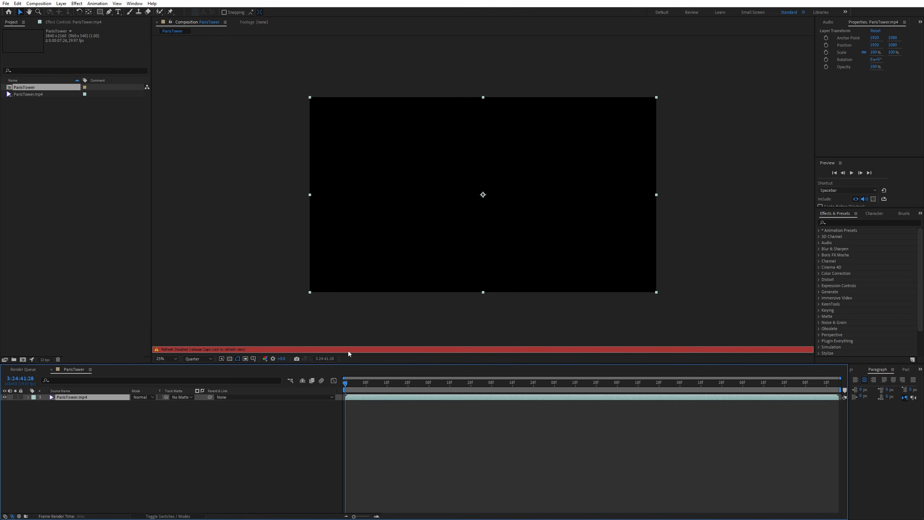
key(Caps_Lock)
drag(367, 385, 331, 385)
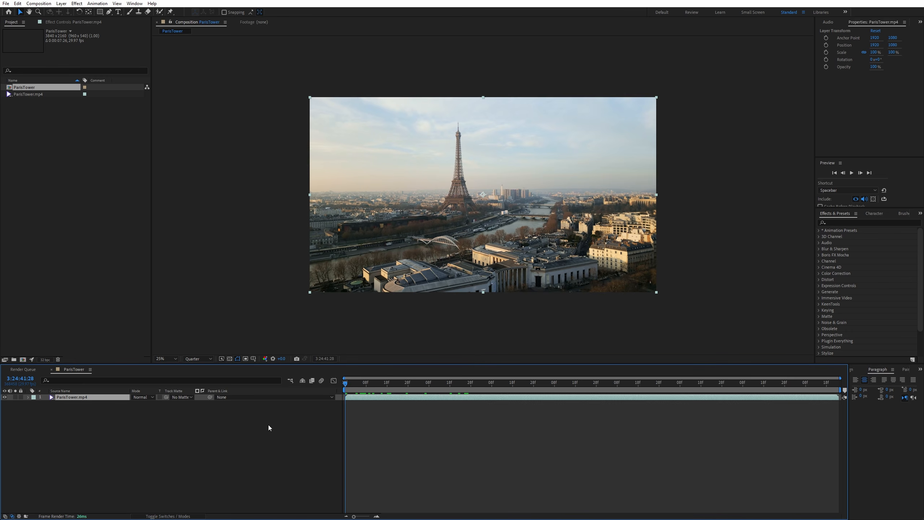
- Add the ParisTower composition to the render queue and set its output module format to PNG Sequence
key(ctrl+m)
click(87, 413)
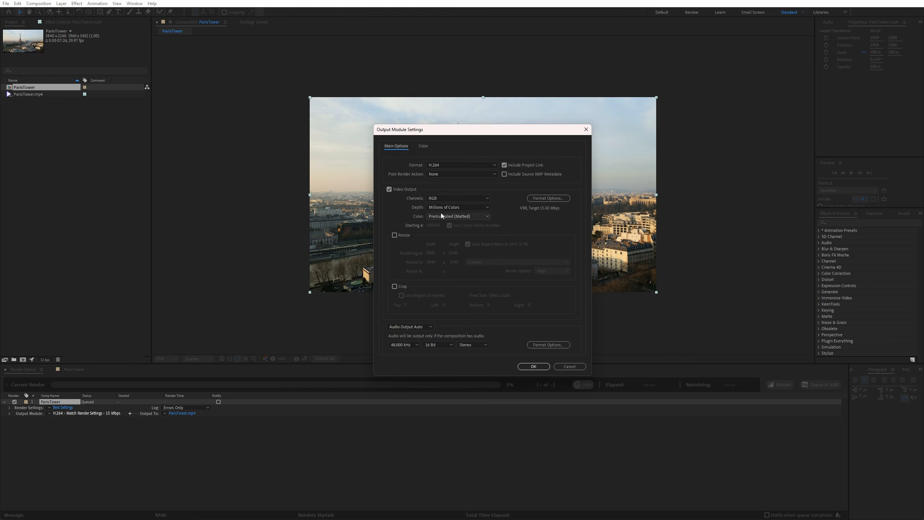
click(444, 165)
click(444, 235)
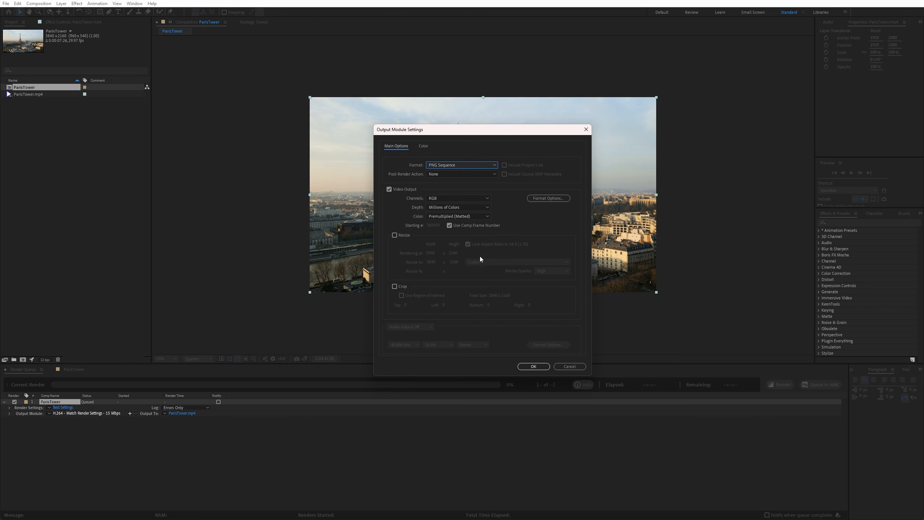
click(534, 366)
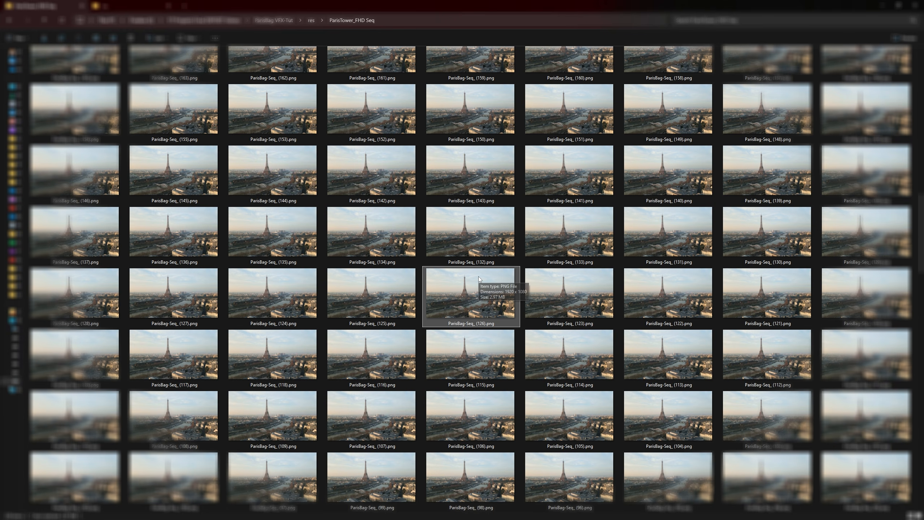
- Examine the PNG frames in the ParisTower_FHD Seq folder, viewing several consecutive images of the sequence
scroll(478, 276, up, 1)
double_click(479, 277)
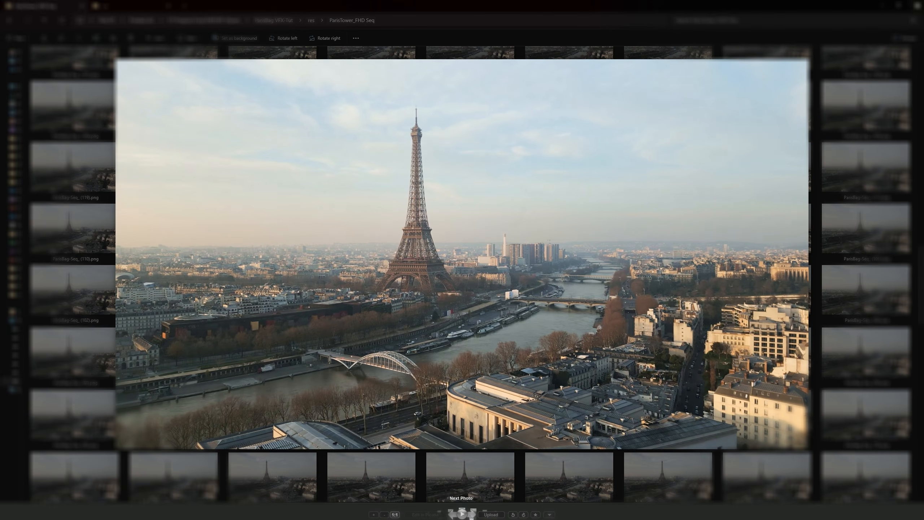
click(471, 517)
click(471, 517)
click(471, 517)
click(471, 517)
click(829, 128)
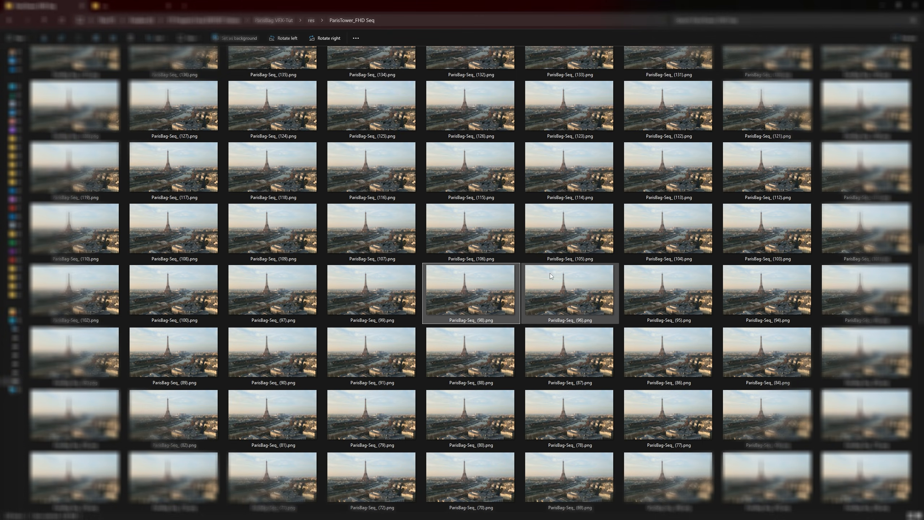
scroll(460, 275, down, 3)
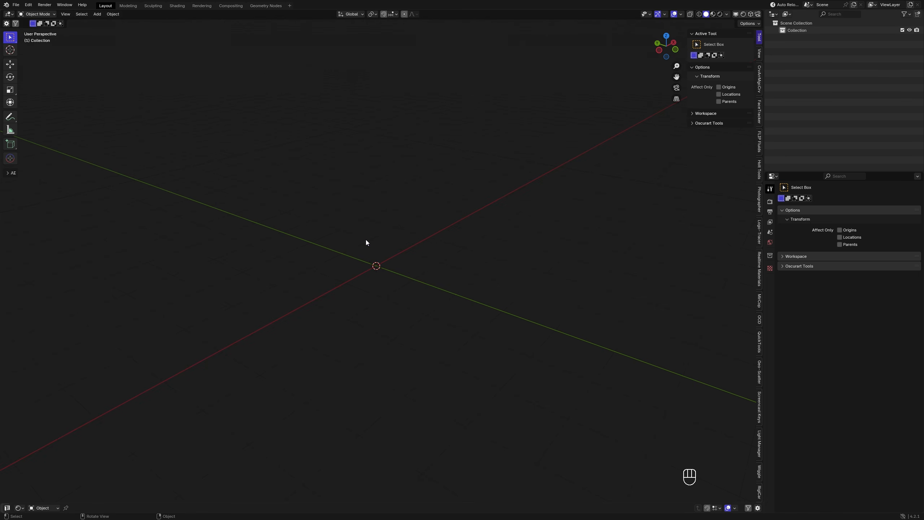
- Switch to Blender and add the VFX Motion Tracking workspace
click(289, 6)
mouse_move(286, 40)
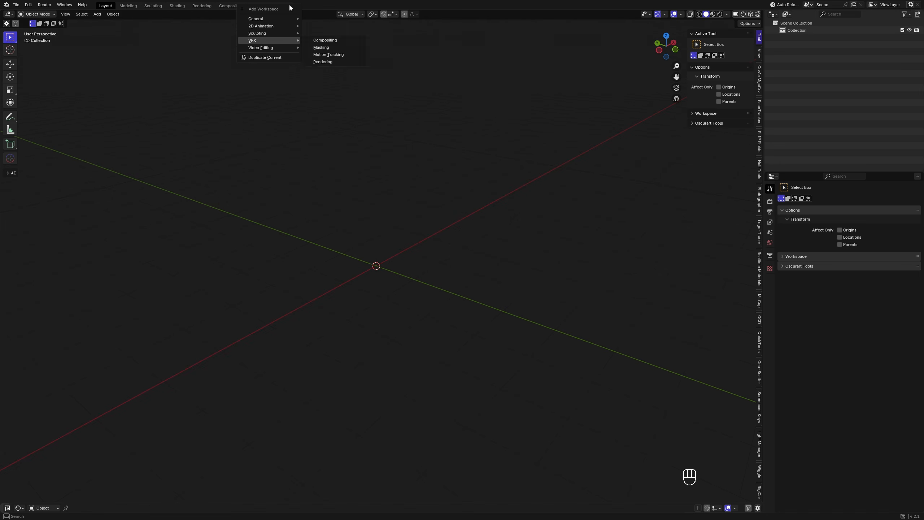
click(325, 55)
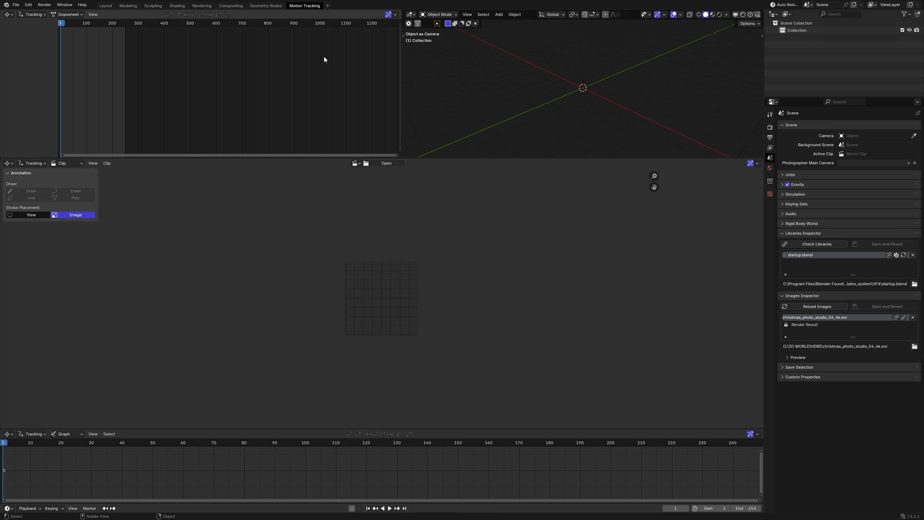
- Load all ParisBag-Seq PNG frames as the movie clip, scrub through the footage, and return to the first frame
click(381, 163)
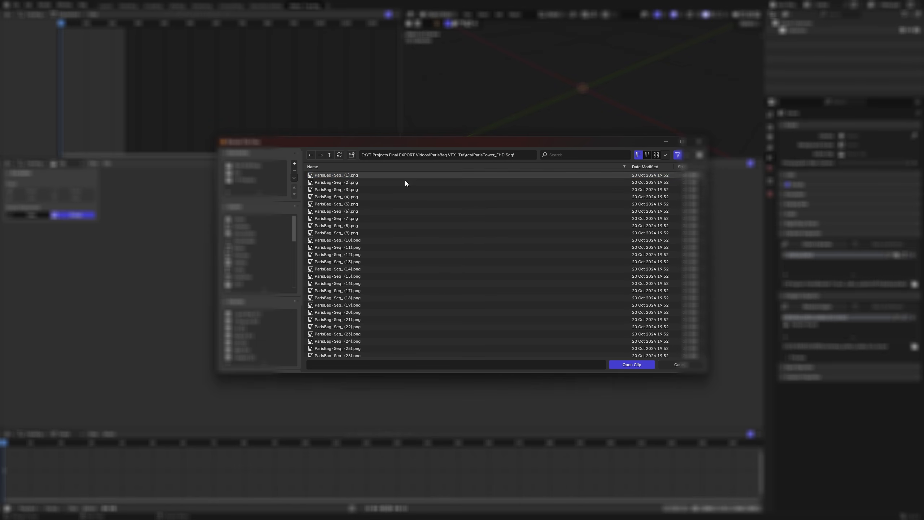
click(358, 175)
mouse_move(353, 174)
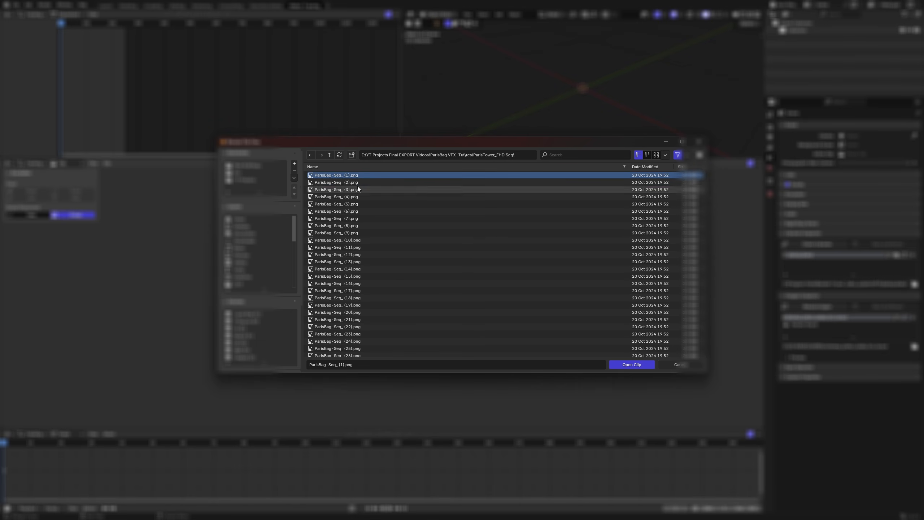
key(a)
click(632, 364)
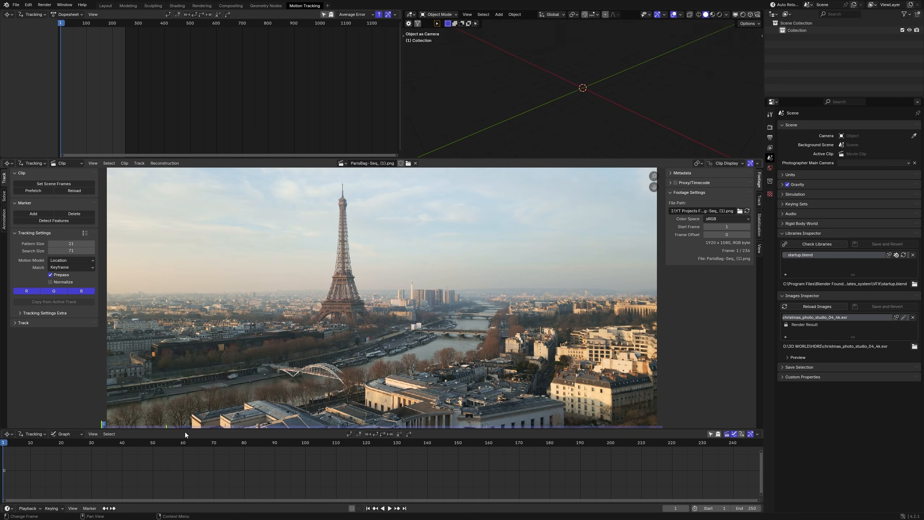
drag(8, 447, 266, 449)
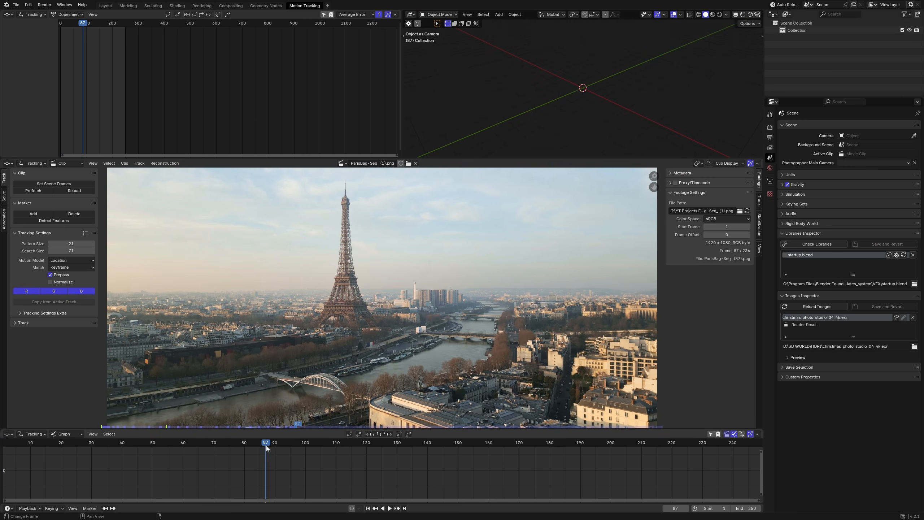
click(367, 509)
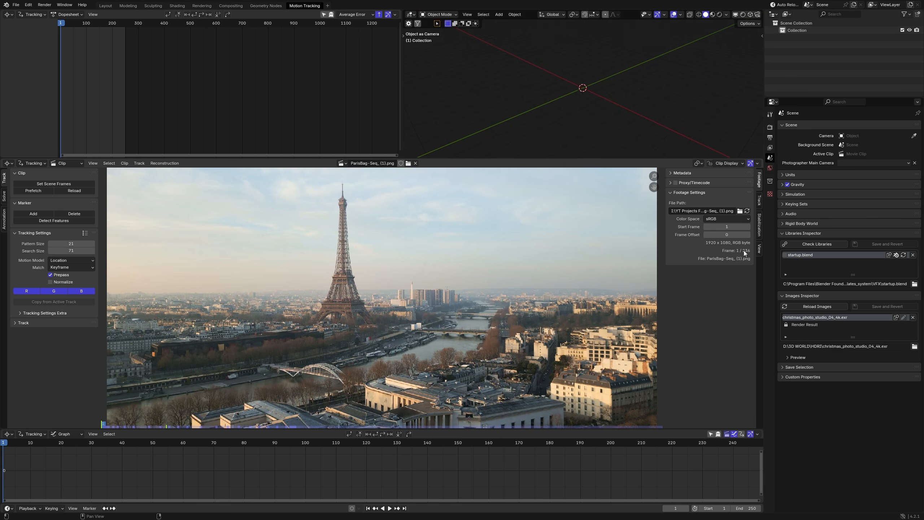
- Match the scene frame range to the clip, prefetch its frames, and check the playback from the first frame
click(49, 184)
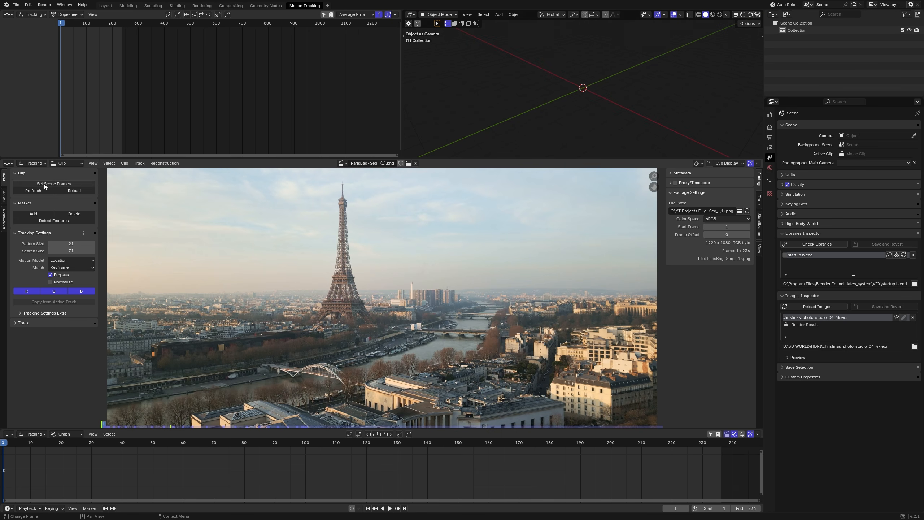
click(46, 191)
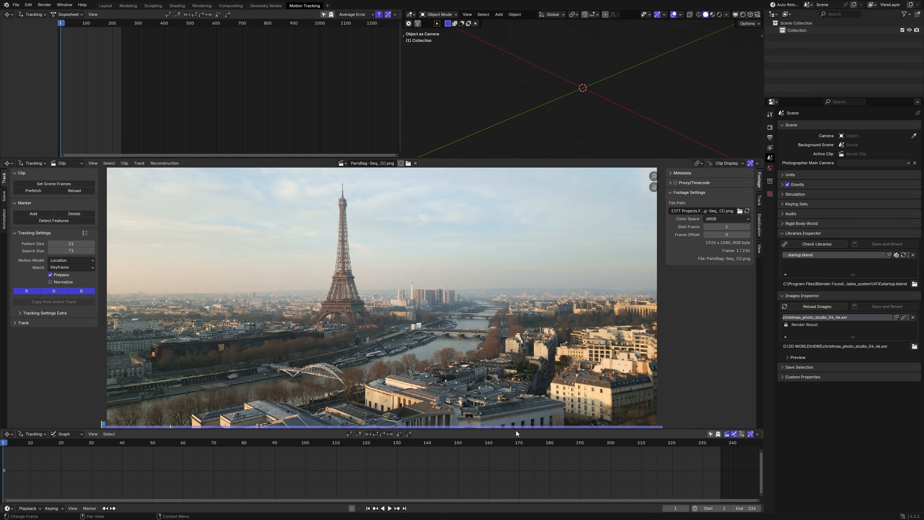
scroll(403, 475, down, 3)
scroll(403, 476, down, 2)
click(389, 508)
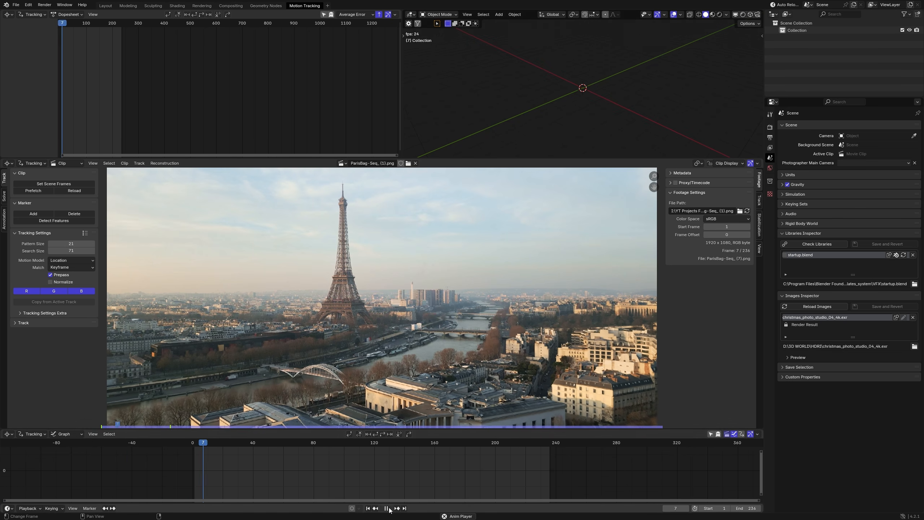
click(386, 509)
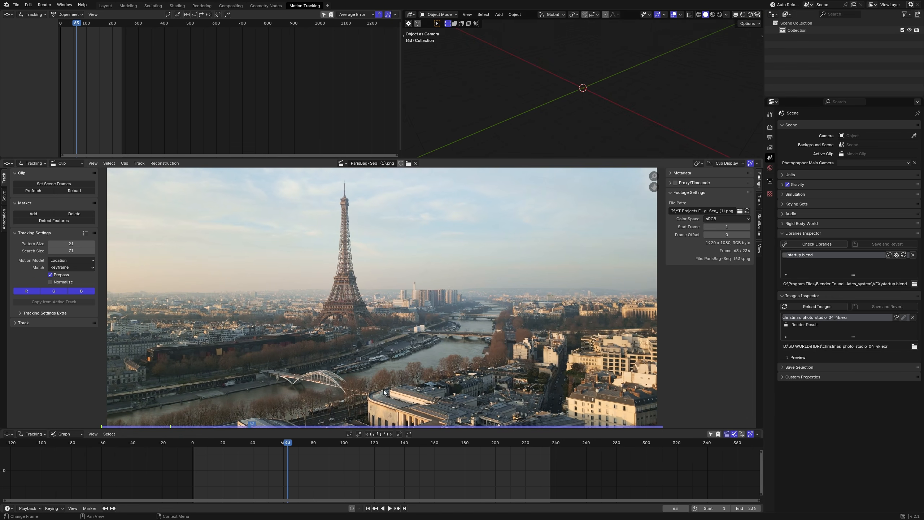
click(368, 509)
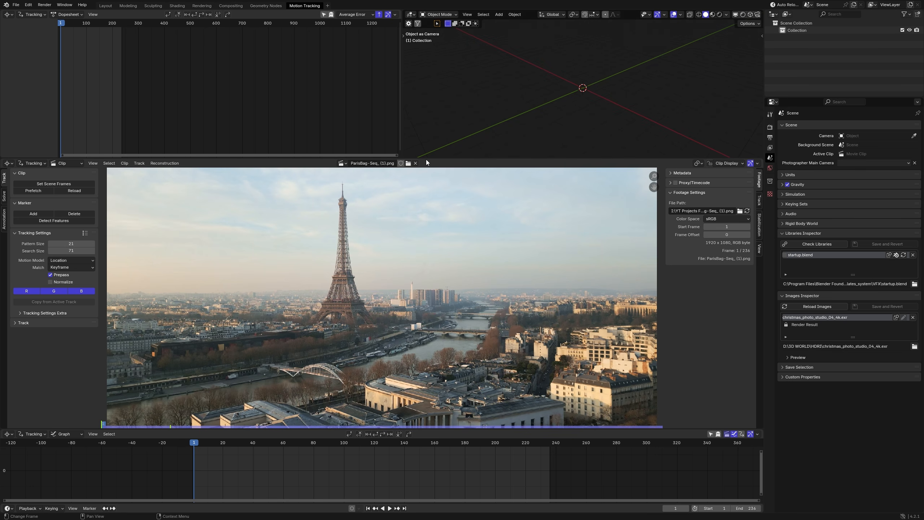
- Detect features on the clip's last frame and track the resulting markers backwards through the clip
drag(426, 159, 426, 113)
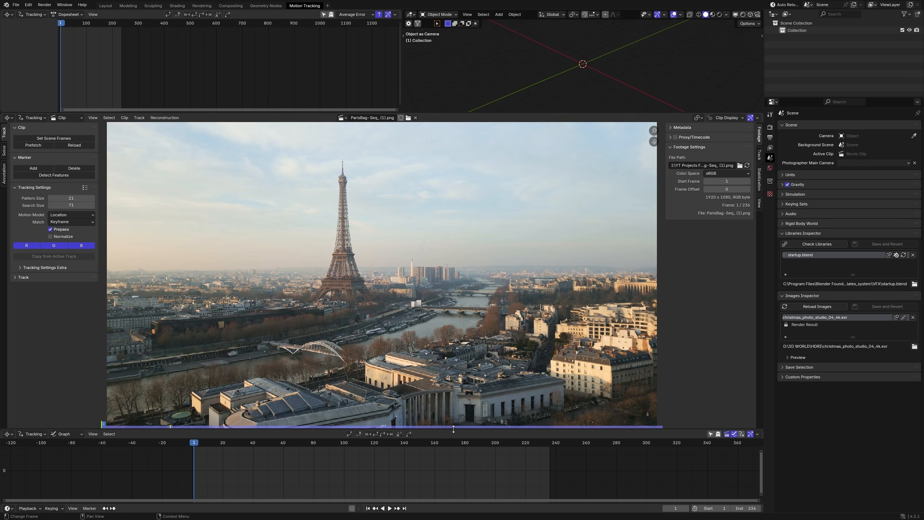
drag(451, 429, 451, 441)
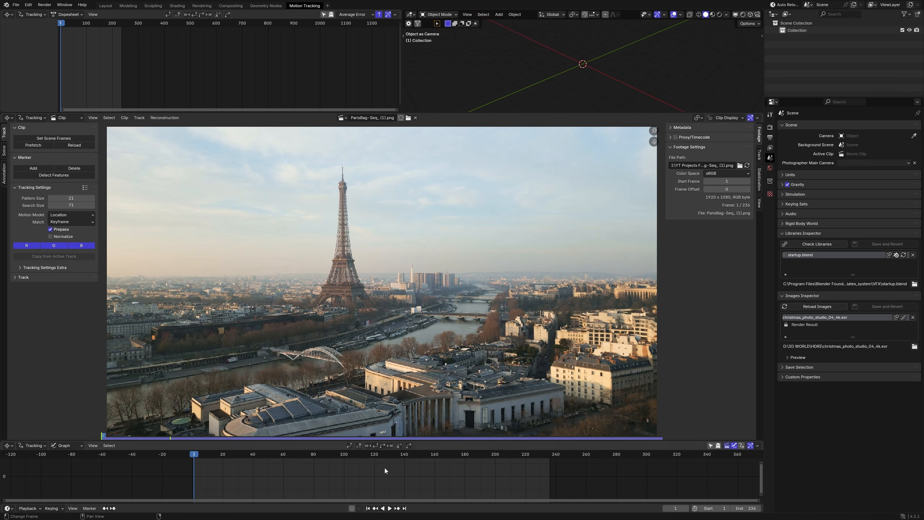
click(404, 509)
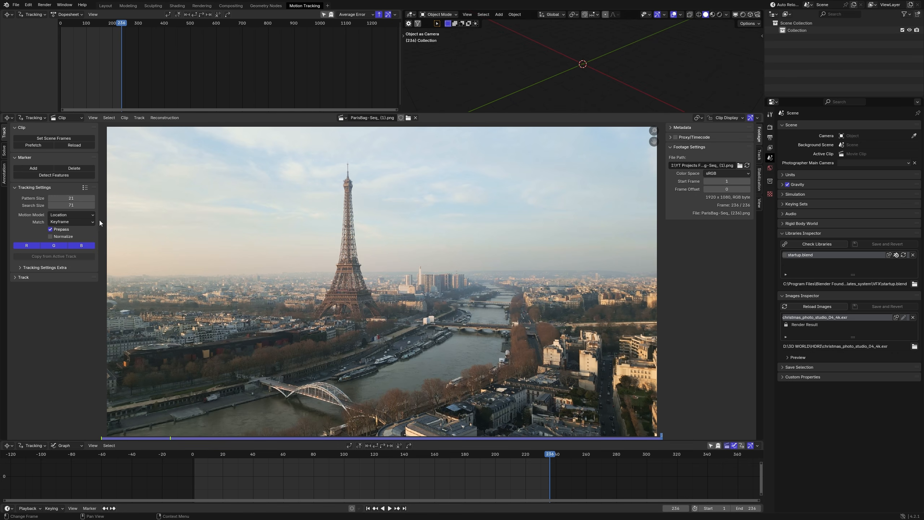
click(50, 176)
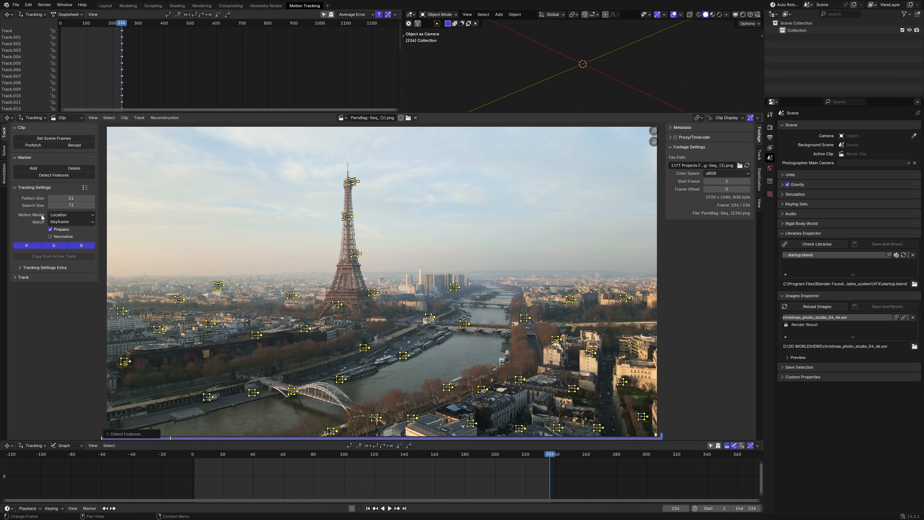
click(377, 446)
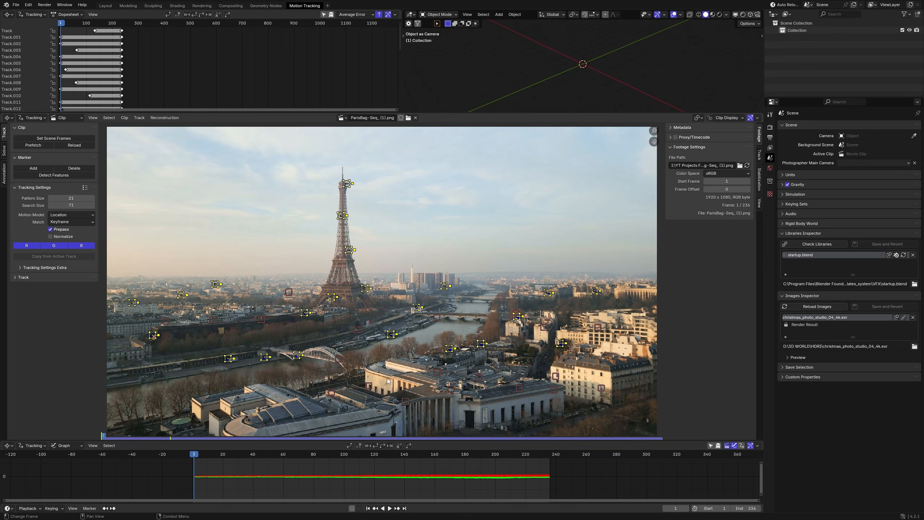
- Solve the camera motion with Focal Length and Optical Center refinement enabled, after scrubbing through the tracked markers
drag(195, 469, 247, 470)
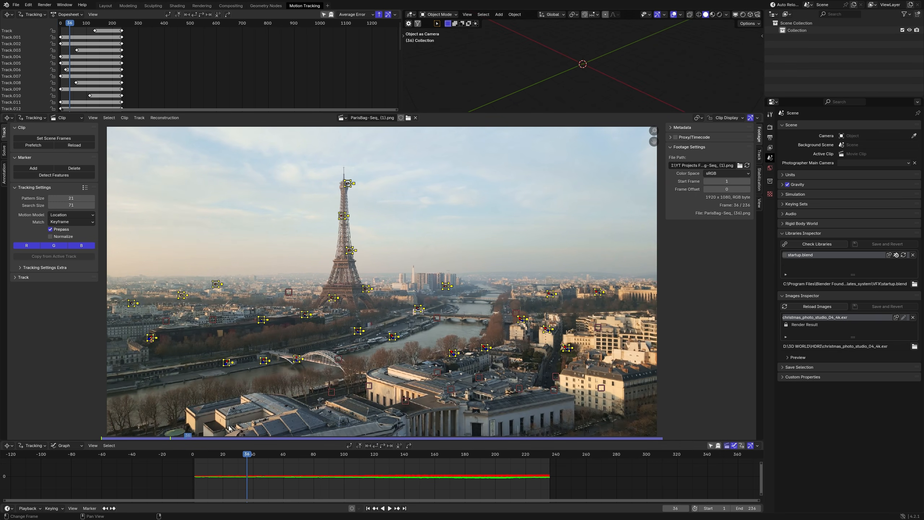
click(4, 149)
click(63, 183)
click(65, 189)
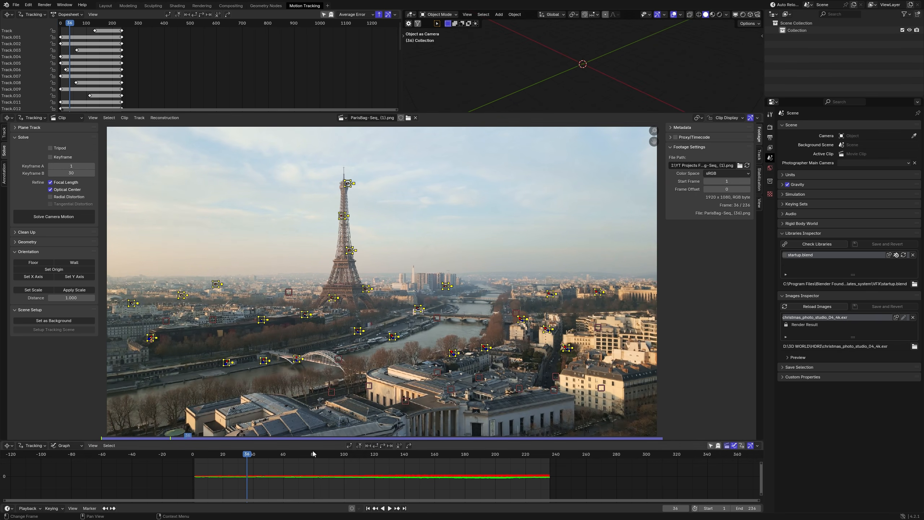
click(369, 509)
click(405, 509)
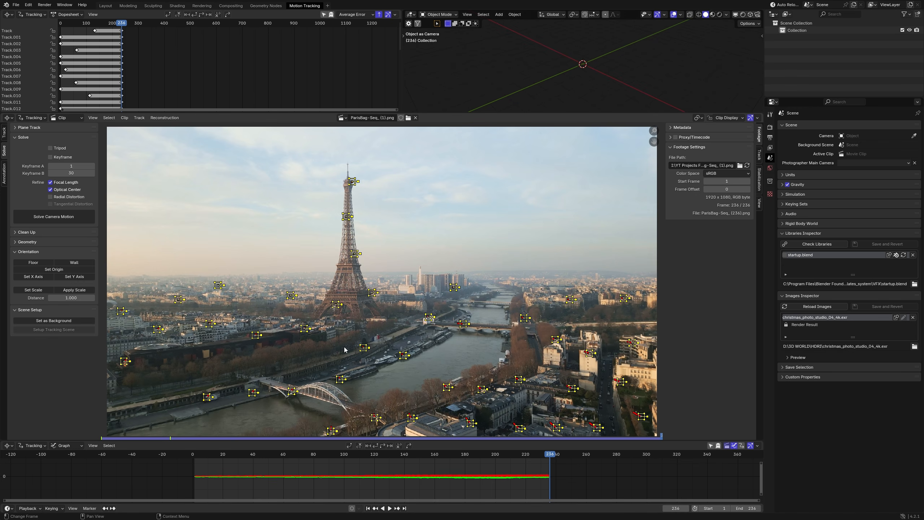
click(61, 217)
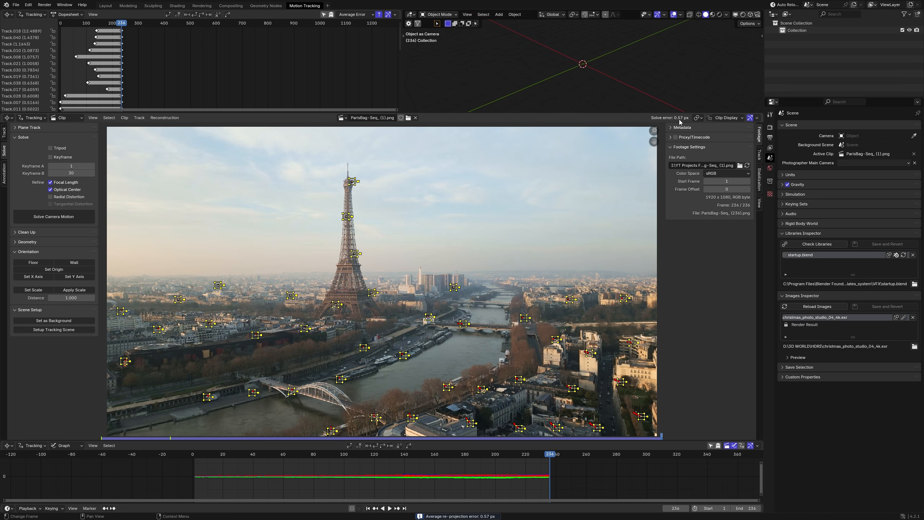
- Enlarge the dopesheet area and its time scale to make the lengths of all tracks readable
drag(549, 454, 503, 453)
drag(173, 113, 173, 284)
scroll(295, 159, up, 5)
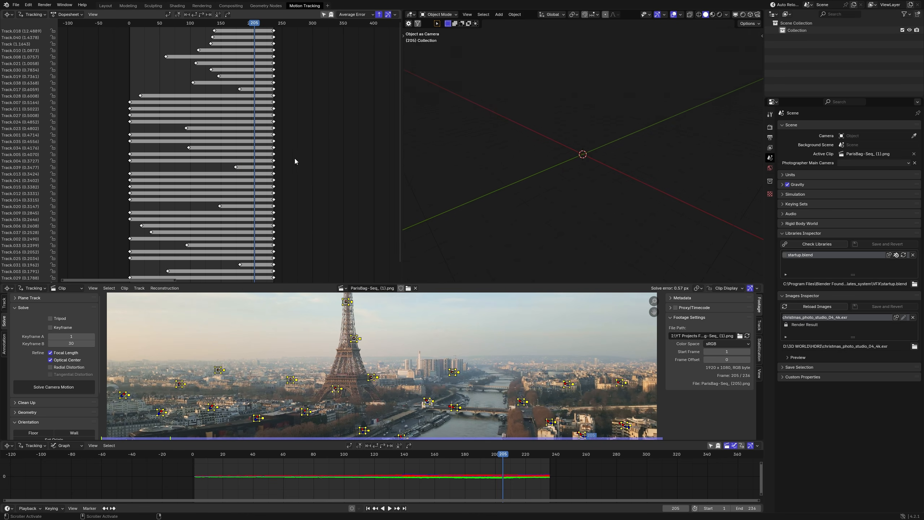
click(261, 90)
key(x)
click(324, 372)
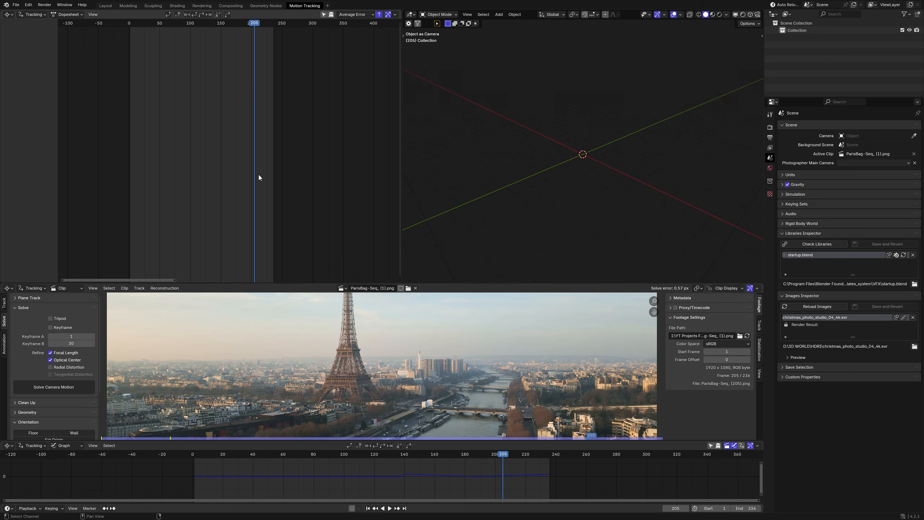
key(ctrl+z)
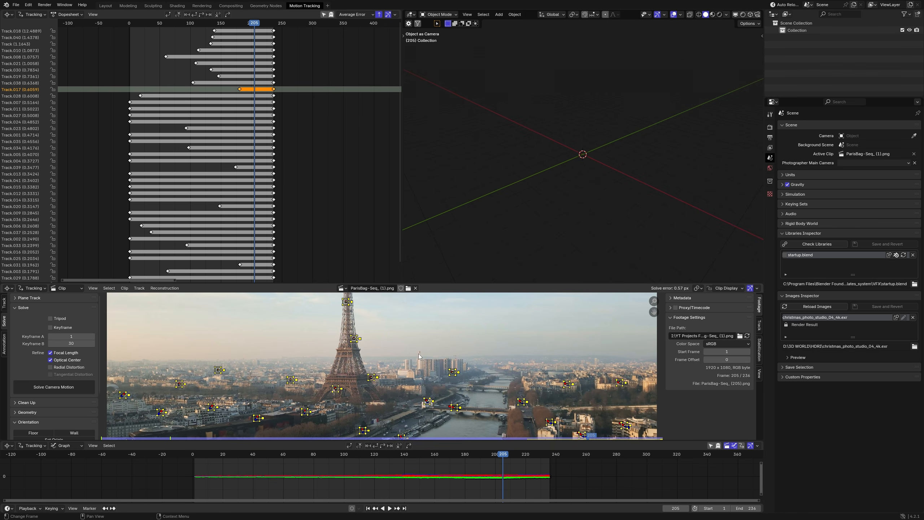
- Deselect all markers and delete the four shortest tracks in the dopesheet, including Track.017, Track.039 and Track.031
click(388, 340)
click(267, 89)
click(267, 90)
key(x)
click(340, 343)
click(259, 162)
key(x)
click(340, 343)
click(259, 194)
key(x)
click(312, 359)
click(266, 246)
key(x)
click(285, 361)
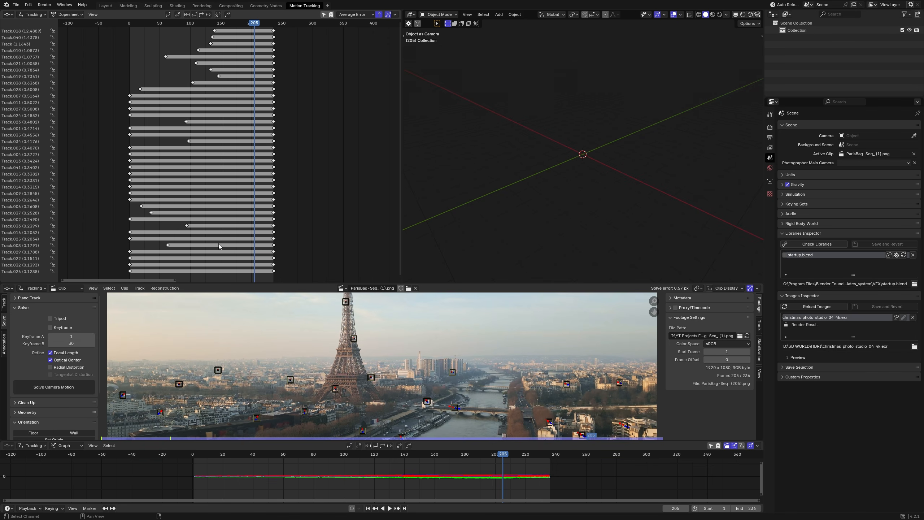
- Delete more tracks that cover only part of the clip, including Track.033, Track.003, Track.019 and Track.018
click(217, 226)
key(x)
click(297, 382)
click(218, 76)
key(x)
click(338, 369)
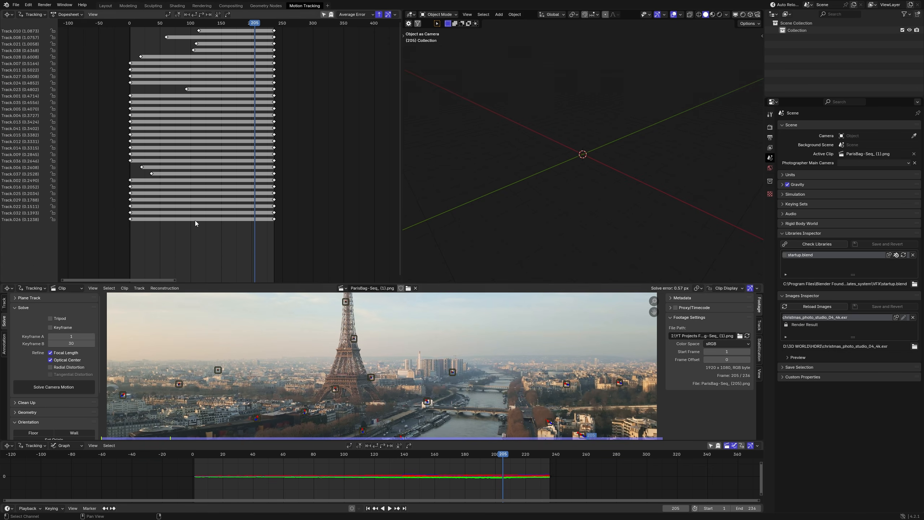
- Delete four more tracks that start late in the clip, including Track.037, Track.038 and Track.021
click(206, 174)
click(222, 50)
key(x)
click(229, 44)
key(x)
click(232, 32)
key(x)
click(344, 390)
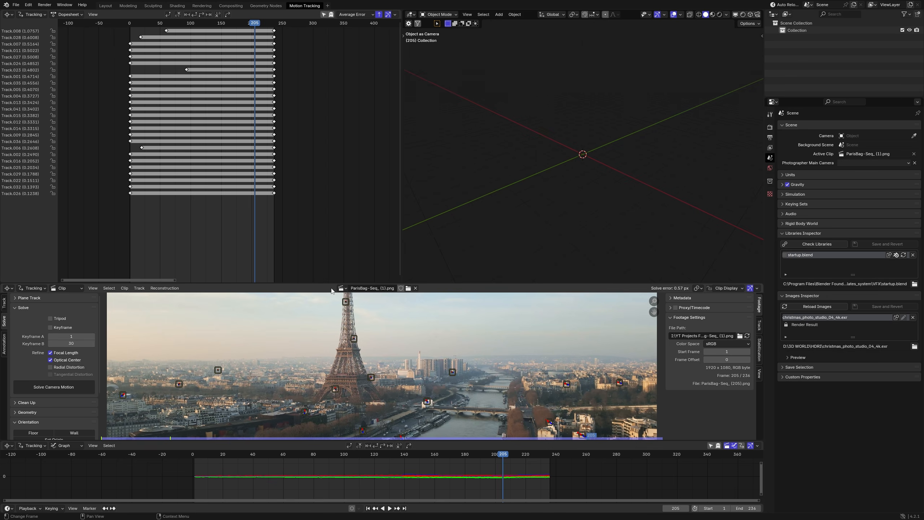
- Enlarge the clip view and solve the camera motion again with the remaining tracks
drag(331, 283, 331, 167)
click(53, 270)
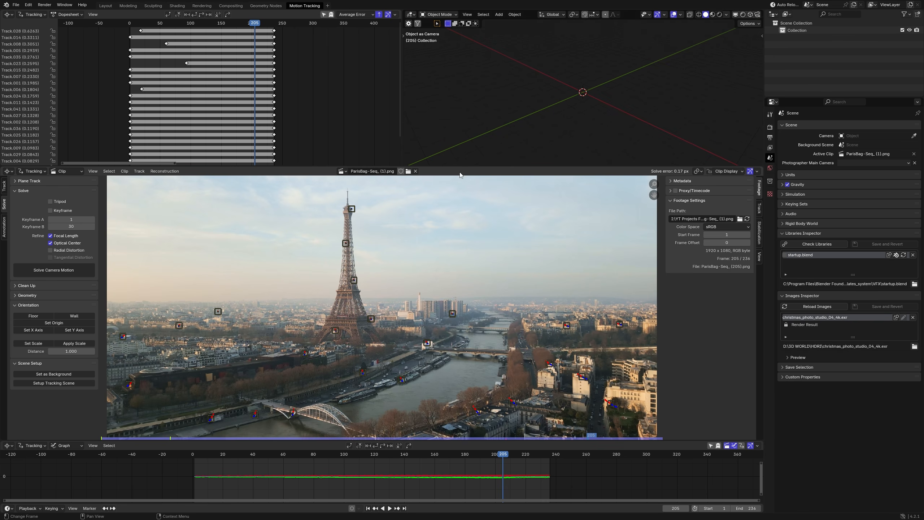
drag(460, 167, 459, 105)
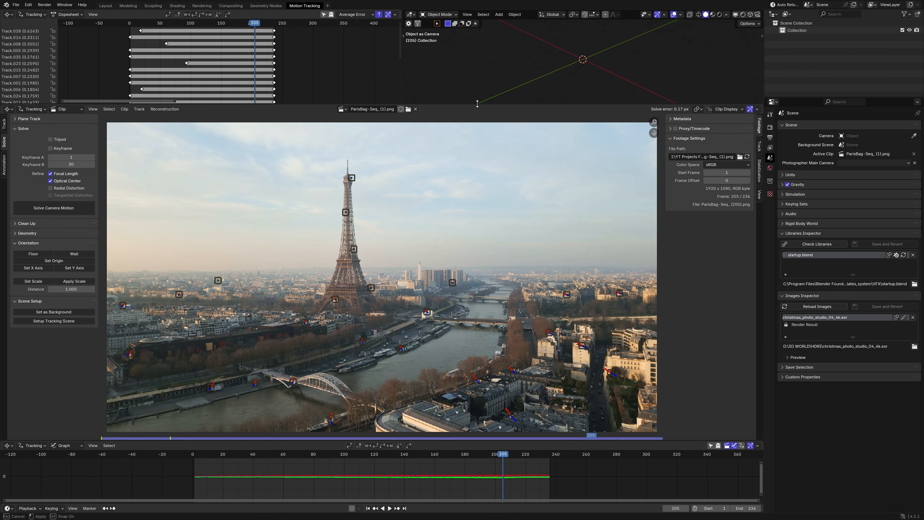
- Return the footage to frame 1, set up the tracking scene and enlarge the 3D view
click(499, 459)
drag(499, 456, 523, 465)
click(368, 509)
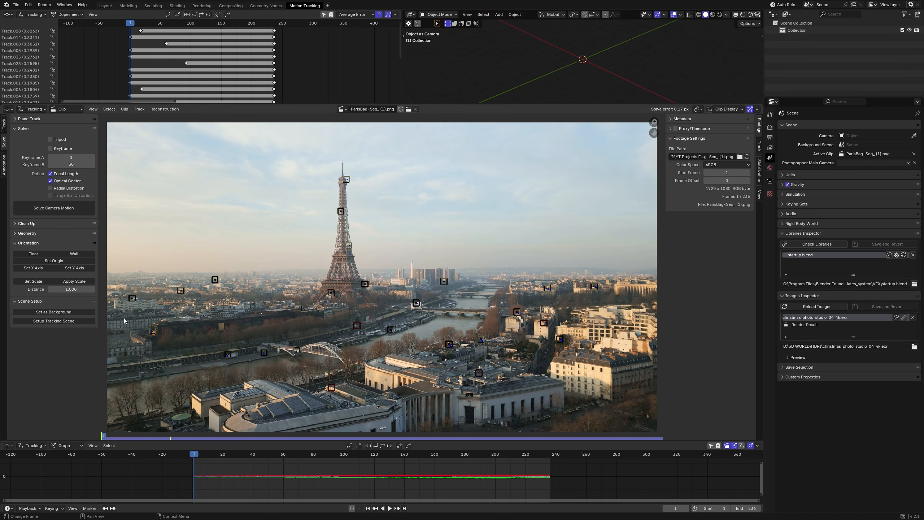
click(58, 320)
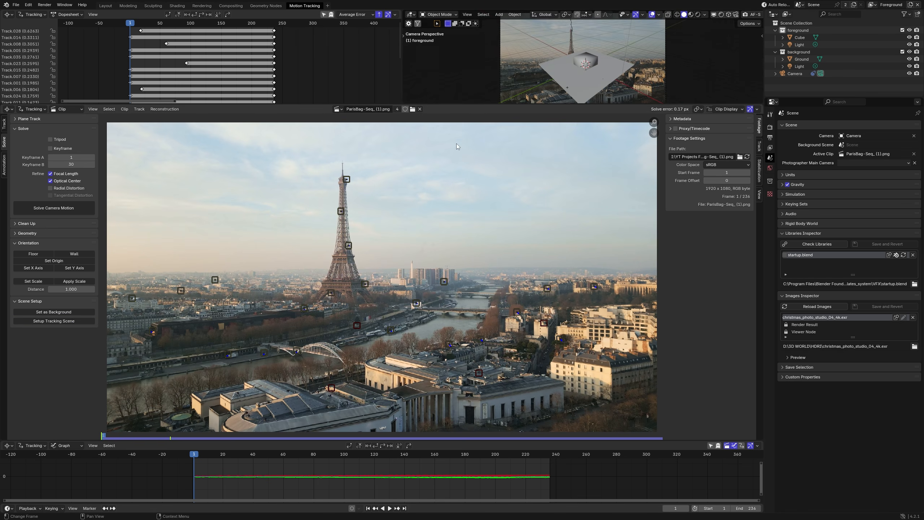
drag(522, 104, 522, 181)
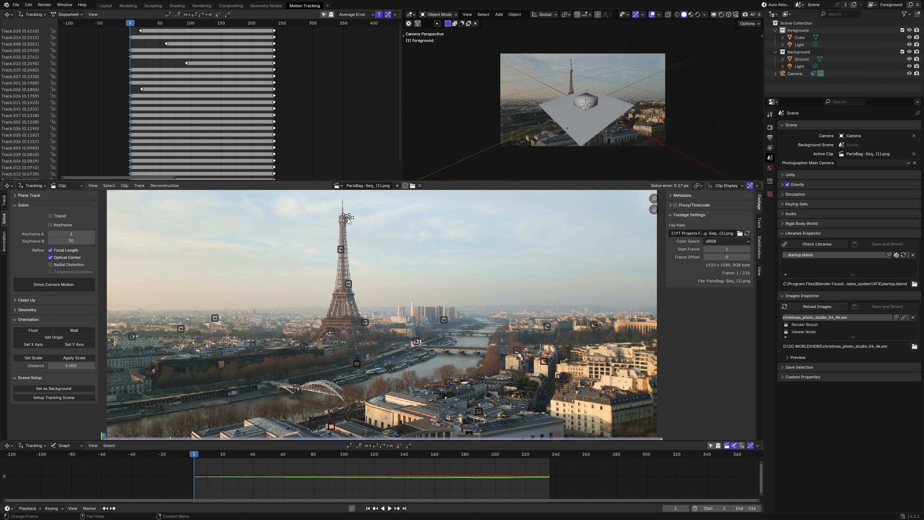
- Set the scene origin at the tower's top marker and scale the scene with distance 2 between it and the marker below
click(51, 338)
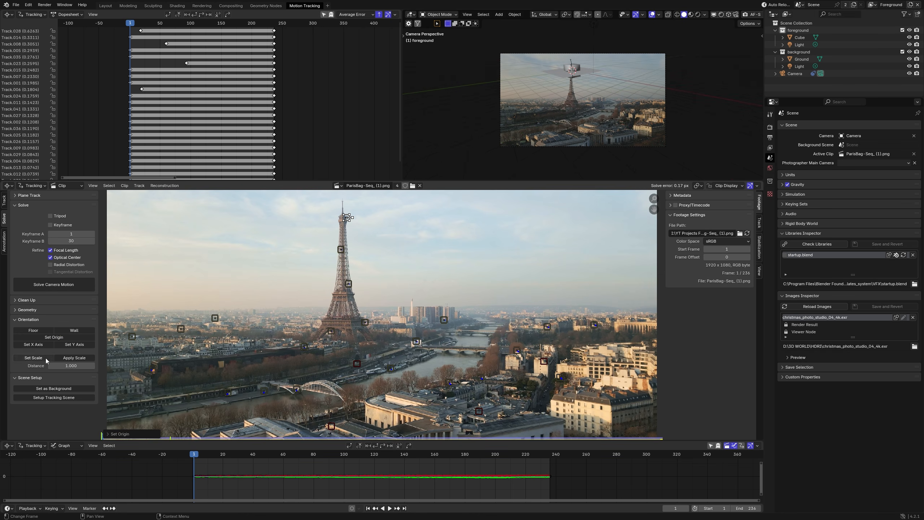
click(73, 366)
text(2)
key(Return)
click(33, 358)
shift+click(341, 250)
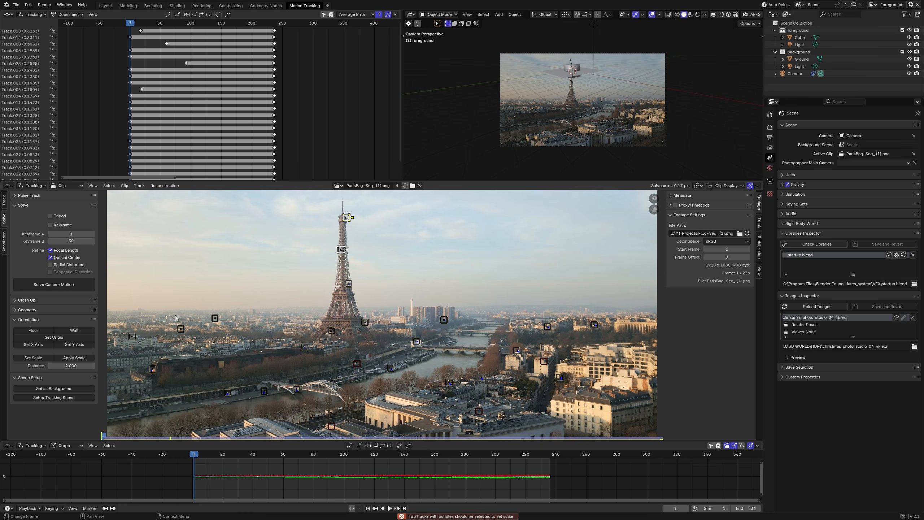
click(33, 358)
- Rescale the scene using a distance of 4.5 between the same two tower markers
click(77, 366)
text(4.5)
key(Return)
click(49, 358)
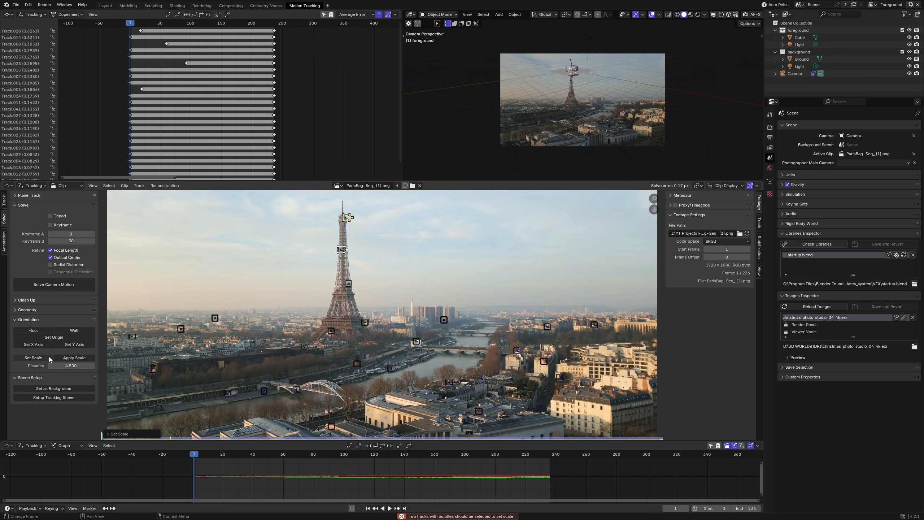
- Show the tracked scene through its camera in the Layout workspace, with the footage frame in view
click(106, 6)
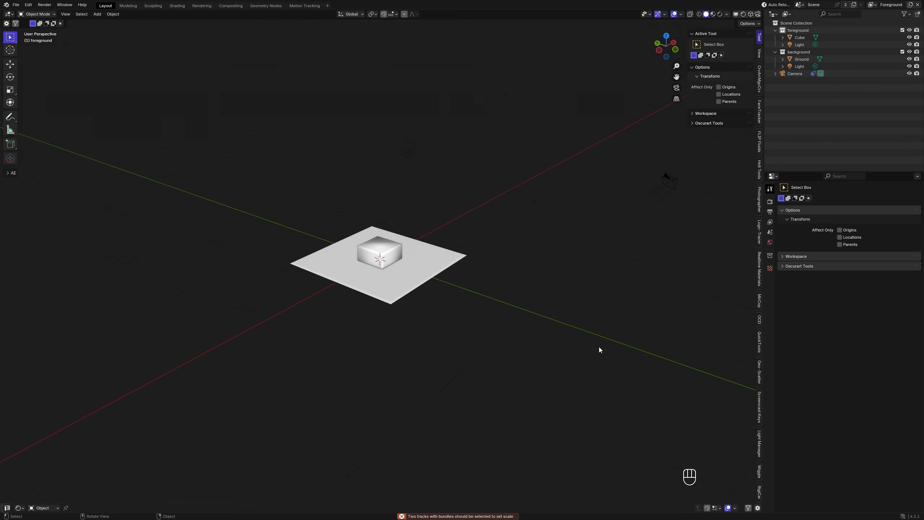
middle_drag(491, 350, 311, 82)
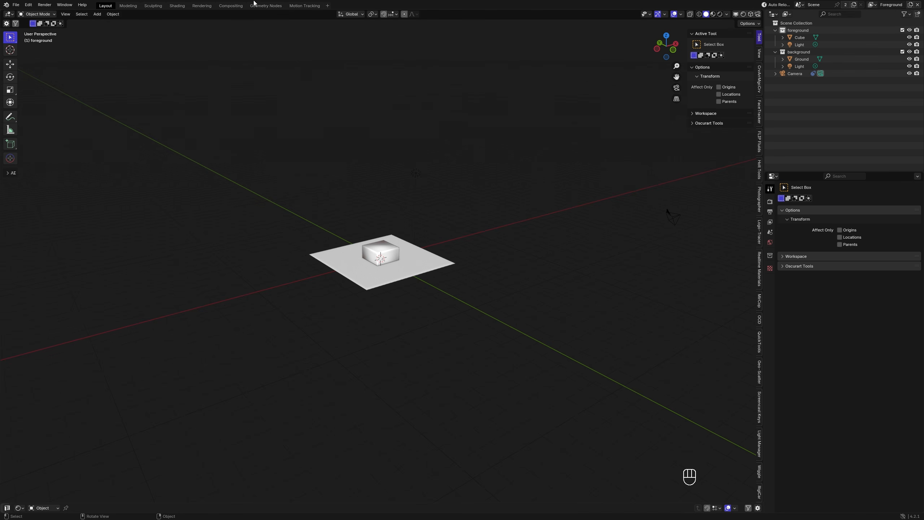
click(304, 6)
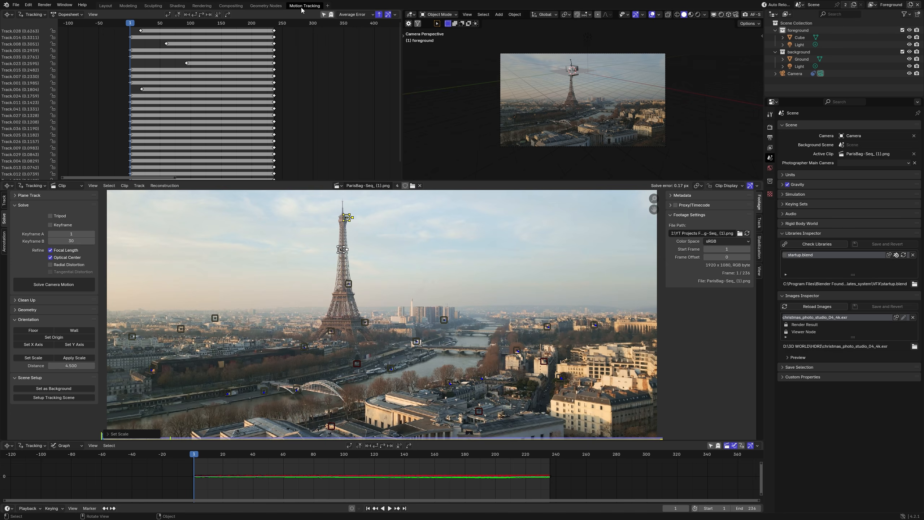
scroll(437, 306, down, 3)
scroll(436, 305, up, 2)
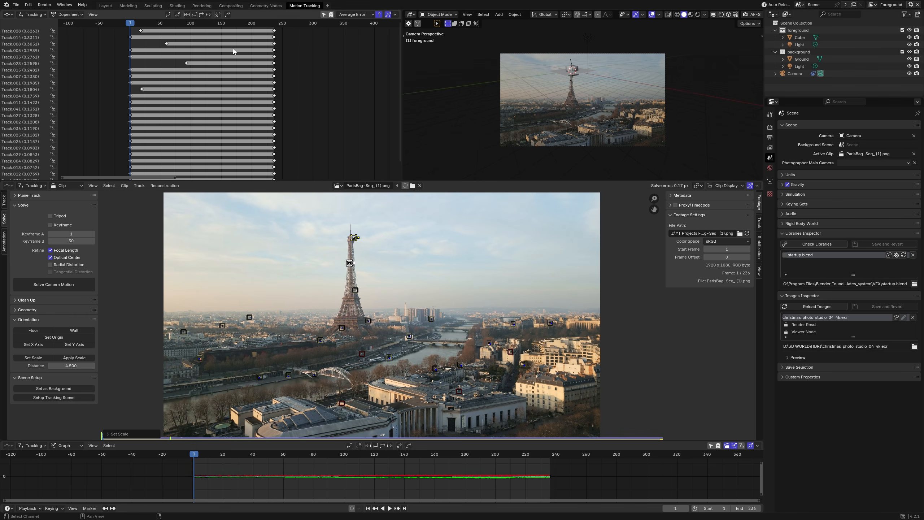
click(106, 6)
scroll(469, 221, up, 3)
key(KP_0)
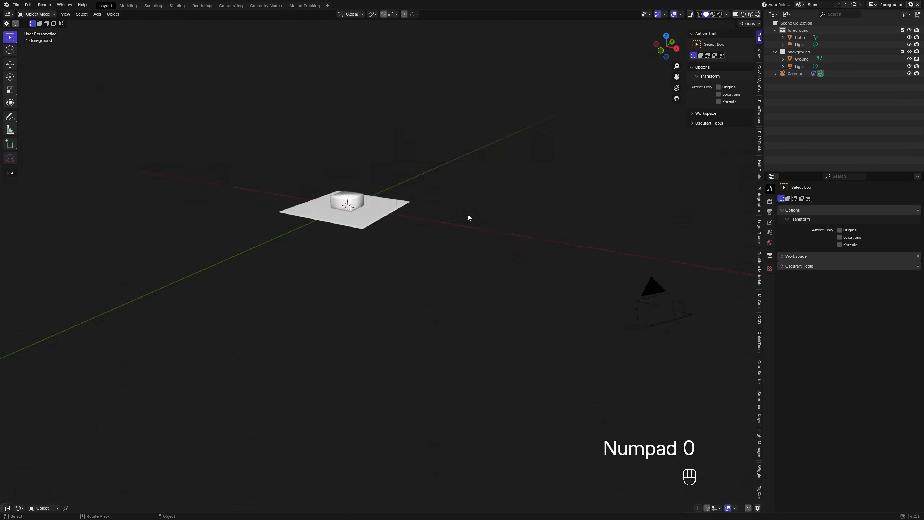
shift+middle_drag(388, 215, 537, 264)
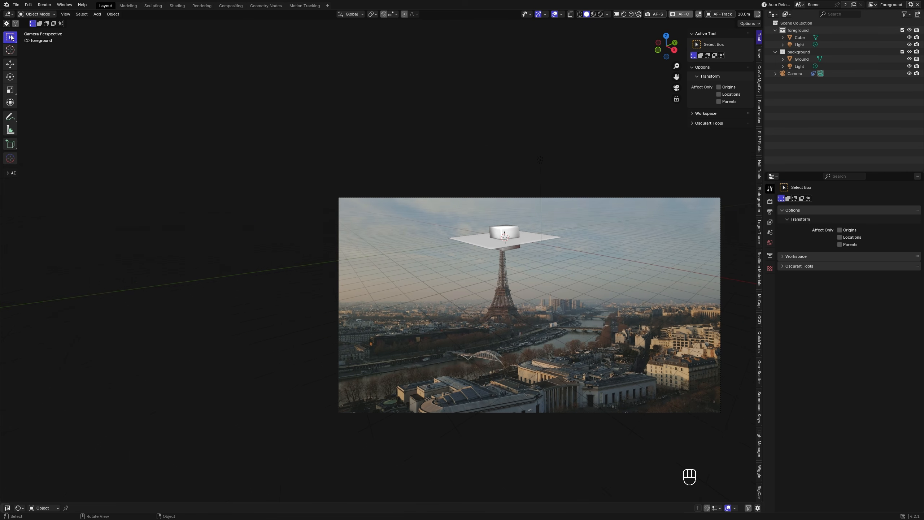
- Split the 3D viewport into two and frame the footage in the new camera viewport
drag(1, 11, 275, 98)
scroll(138, 197, up, 1)
shift+middle_drag(188, 221, 136, 150)
key(n)
key(t)
scroll(127, 180, up, 2)
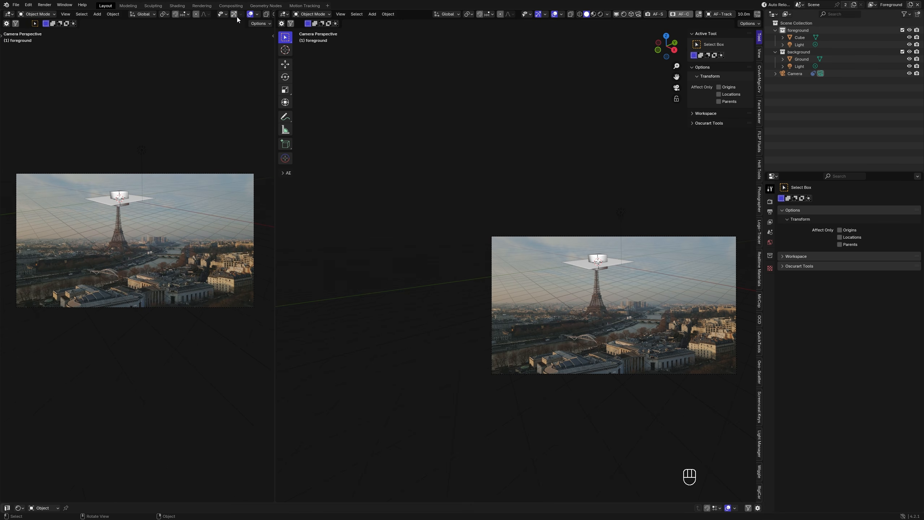
- Turn off the floor, axes, 3D cursor, annotations and object overlays such as extras, origins and relationship lines in the new camera viewport
click(250, 14)
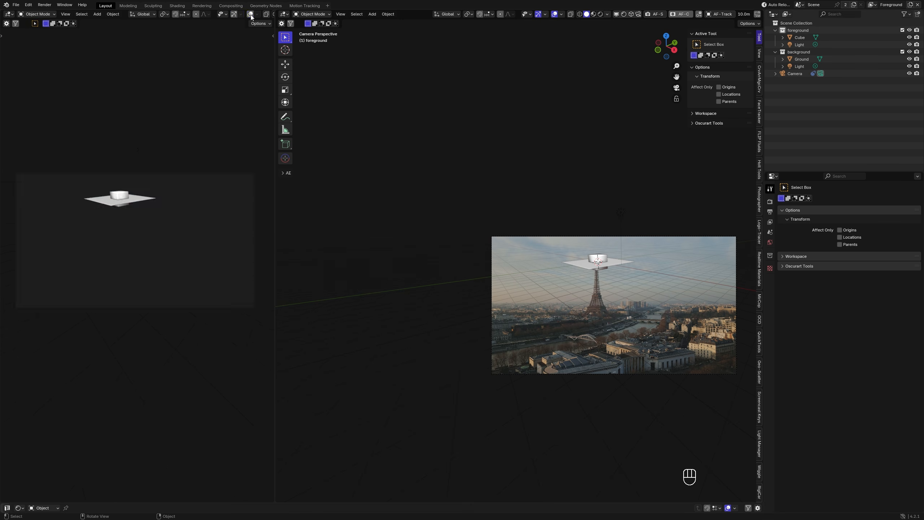
click(250, 14)
click(257, 14)
drag(216, 101, 216, 113)
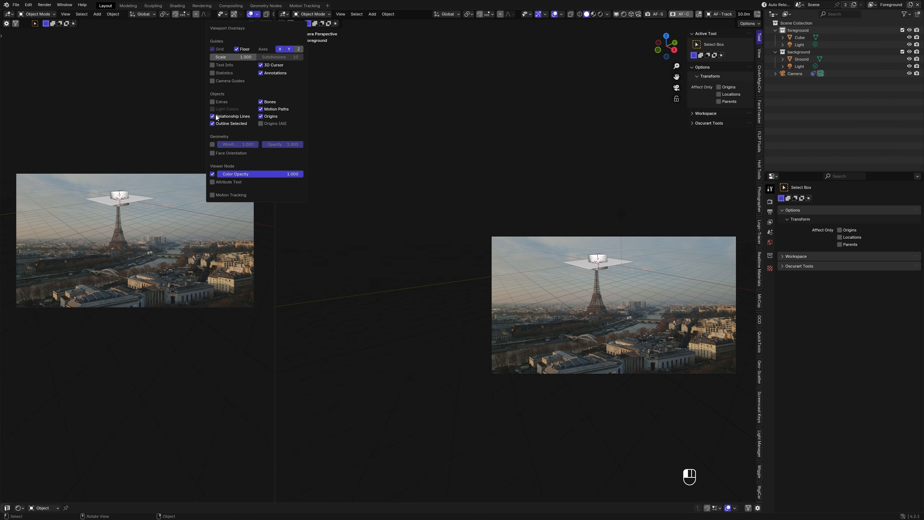
click(240, 48)
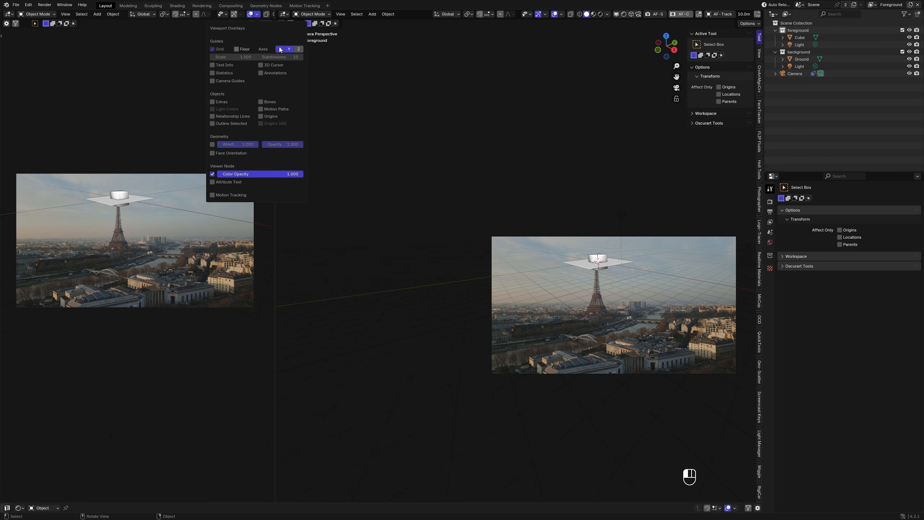
- Widen the camera viewport and take the other viewport out of camera view to a free perspective of the scene
scroll(160, 192, up, 2)
scroll(161, 192, down, 1)
drag(275, 273, 371, 271)
middle_drag(486, 253, 586, 288)
scroll(560, 274, down, 6)
scroll(559, 267, up, 3)
scroll(576, 263, up, 1)
- Set the opacity of the camera's background footage to 1.000
click(796, 74)
click(770, 299)
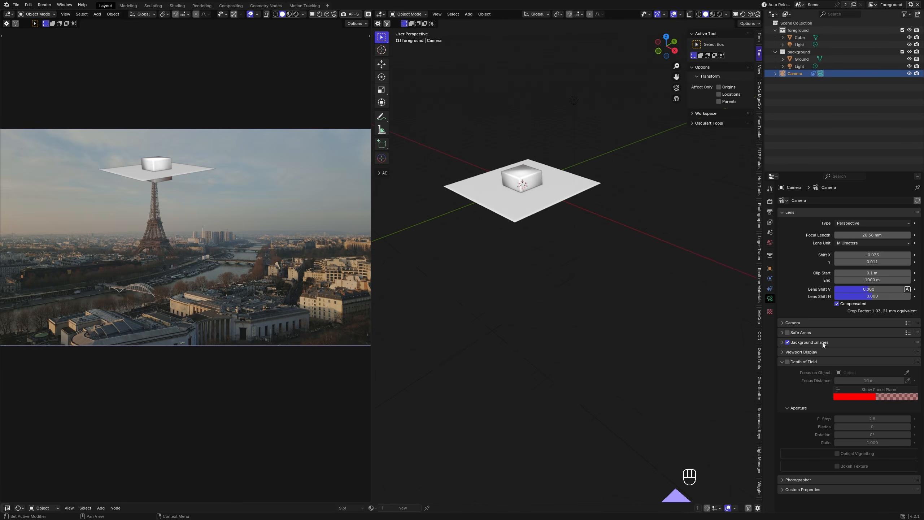
click(816, 343)
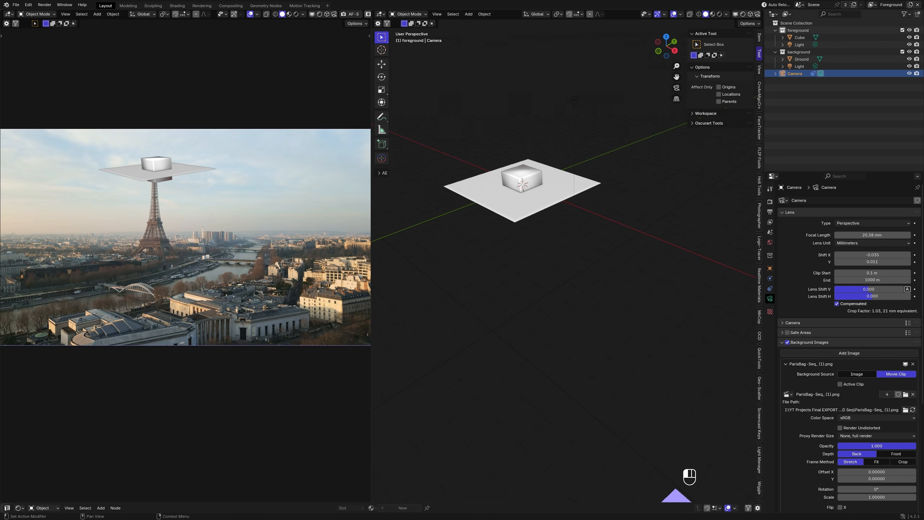
middle_drag(557, 246, 540, 277)
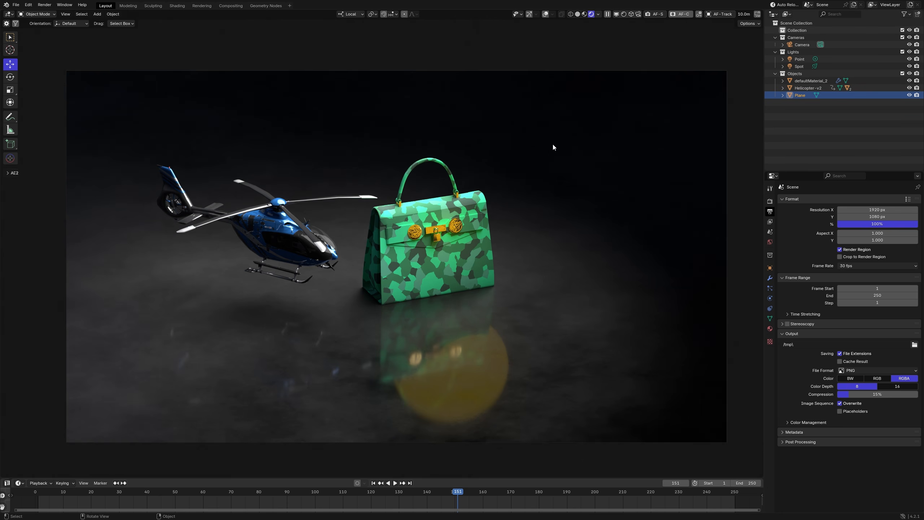
- Play and scrub the helicopter and handbag animation to review it
key(space)
drag(436, 493, 497, 495)
key(space)
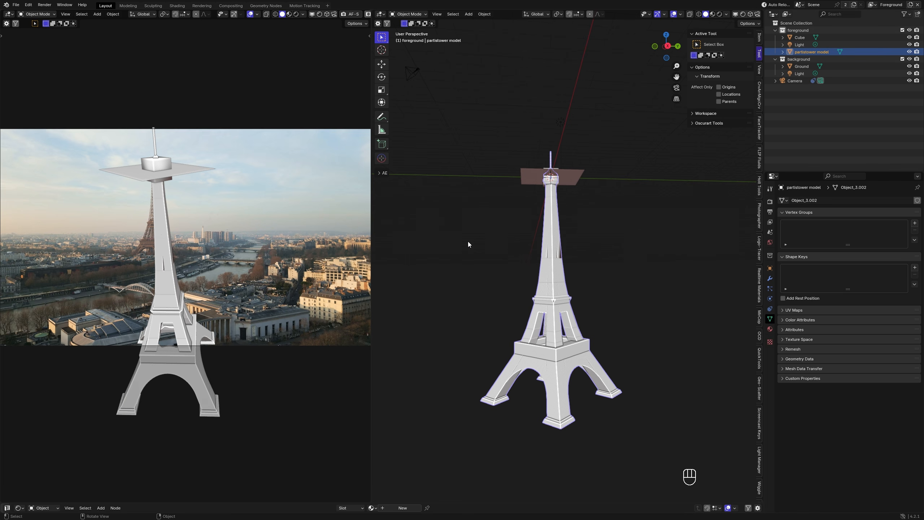
- Examine the imported Eiffel Tower model from several angles and compare it with the real tower in the footage
click(544, 296)
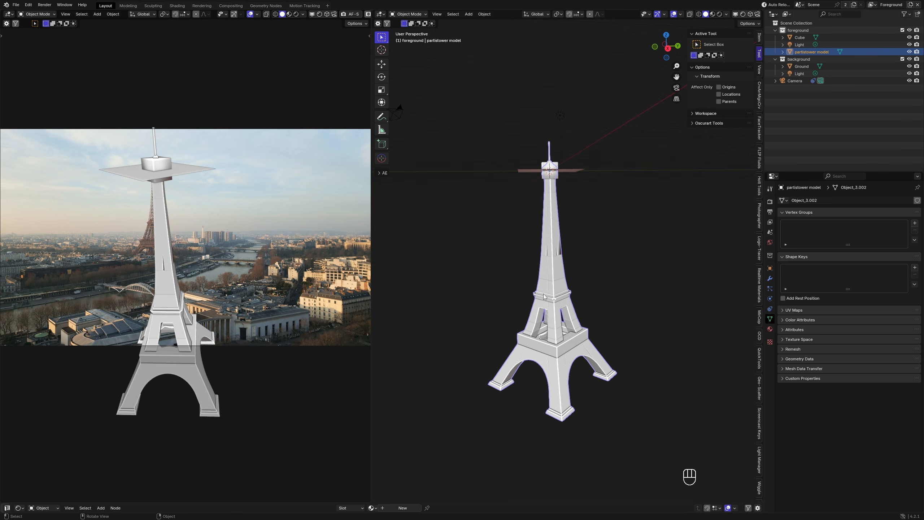
alt+middle_drag(544, 296, 574, 366)
scroll(575, 319, up, 1)
scroll(567, 322, down, 2)
shift+middle_drag(547, 329, 551, 327)
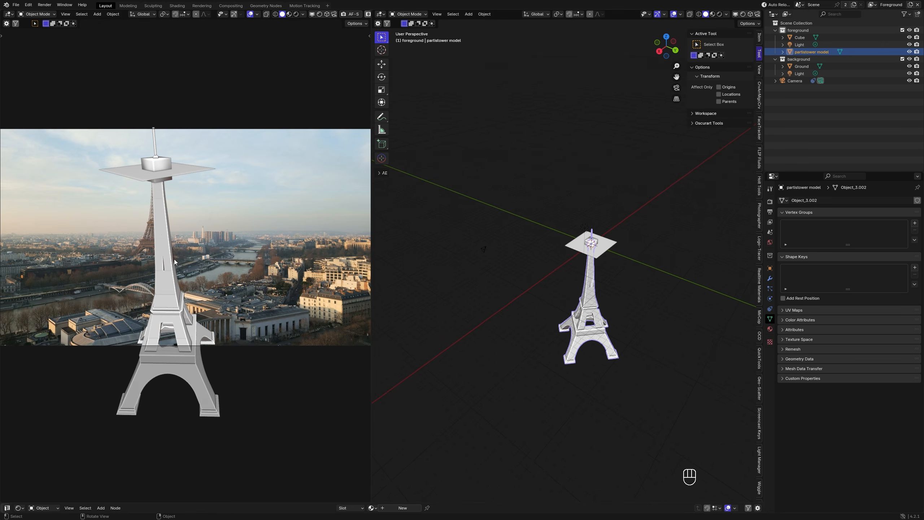
scroll(172, 242, down, 2)
scroll(170, 264, up, 1)
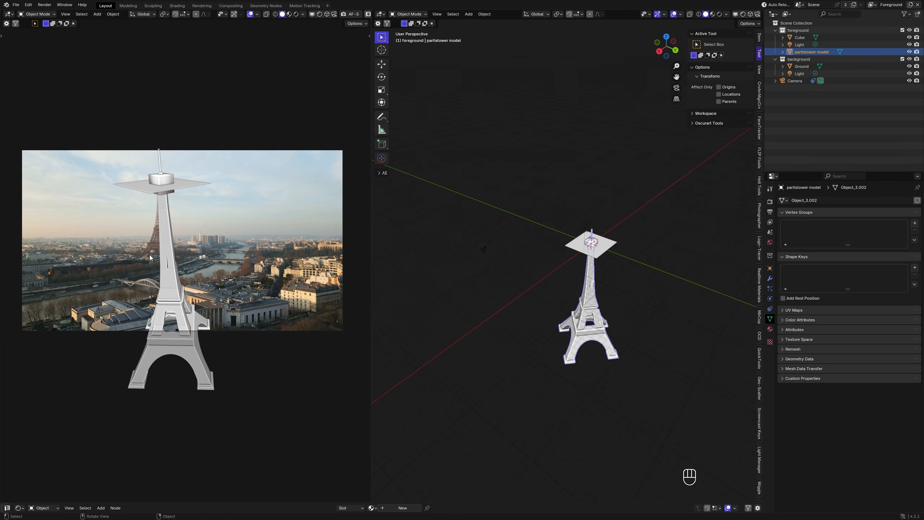
middle_drag(607, 342, 620, 331)
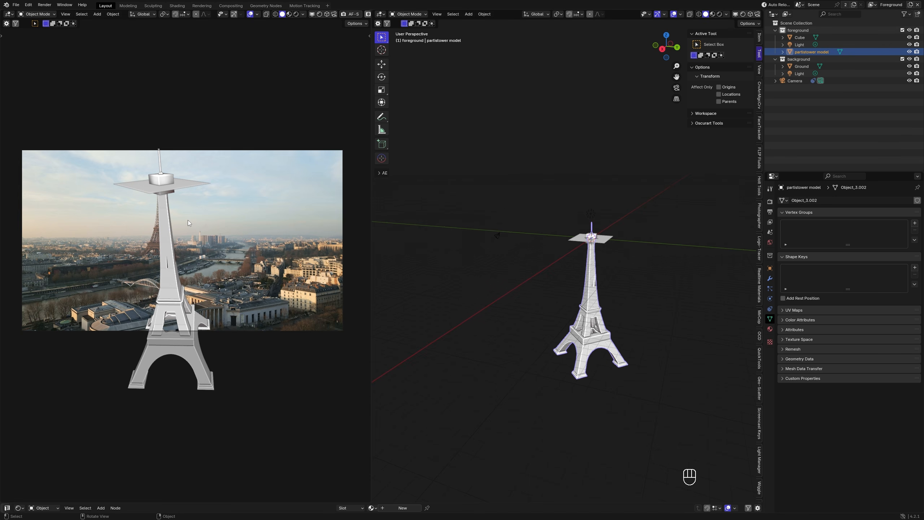
scroll(589, 279, up, 2)
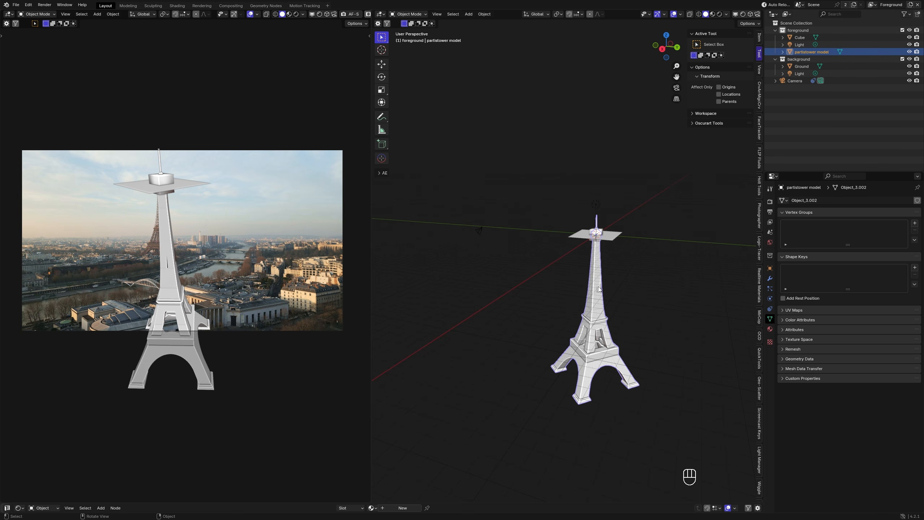
- Hide the Eiffel Tower model and add an enlarged Plain Axes empty at the scene origin
key(h)
middle_drag(598, 286, 590, 288)
key(shift+a)
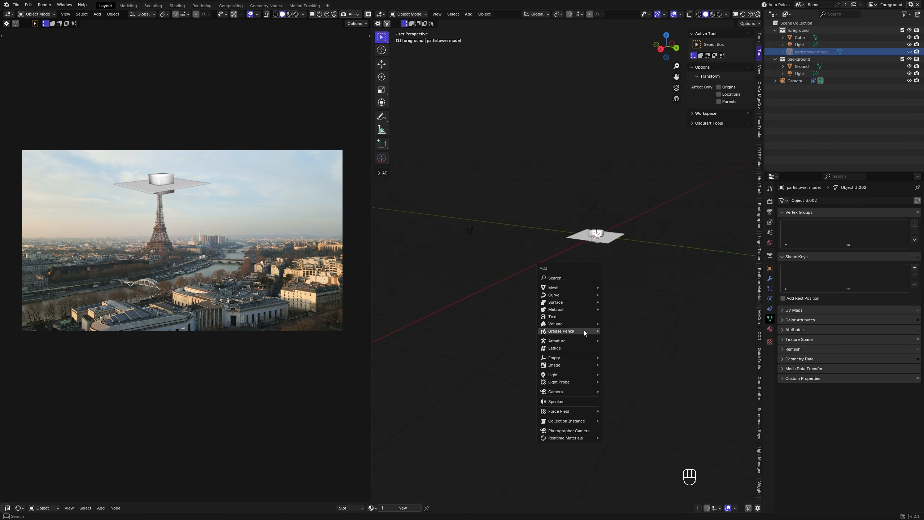
click(608, 359)
key(s)
click(686, 483)
middle_drag(651, 346, 619, 271)
- Parent all visible objects, including the camera, cube, ground and lights, to the empty with the Object option
key(a)
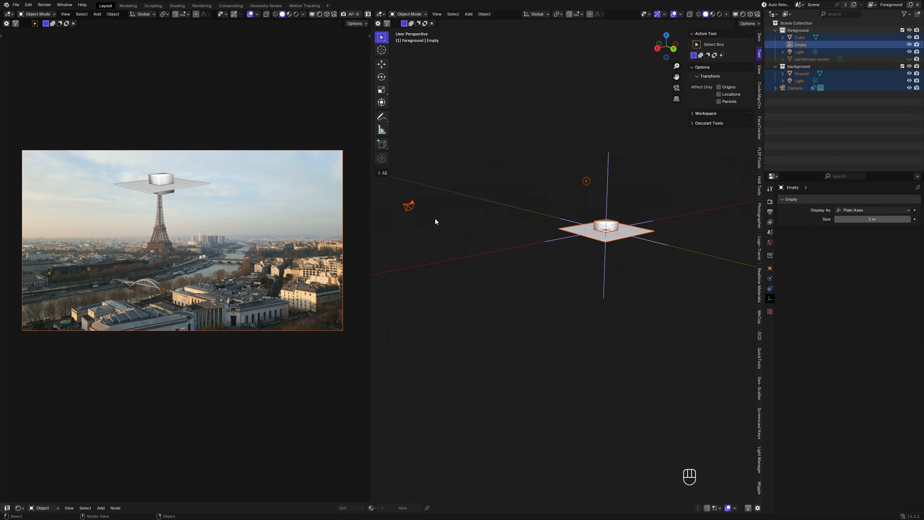
click(409, 206)
click(603, 269)
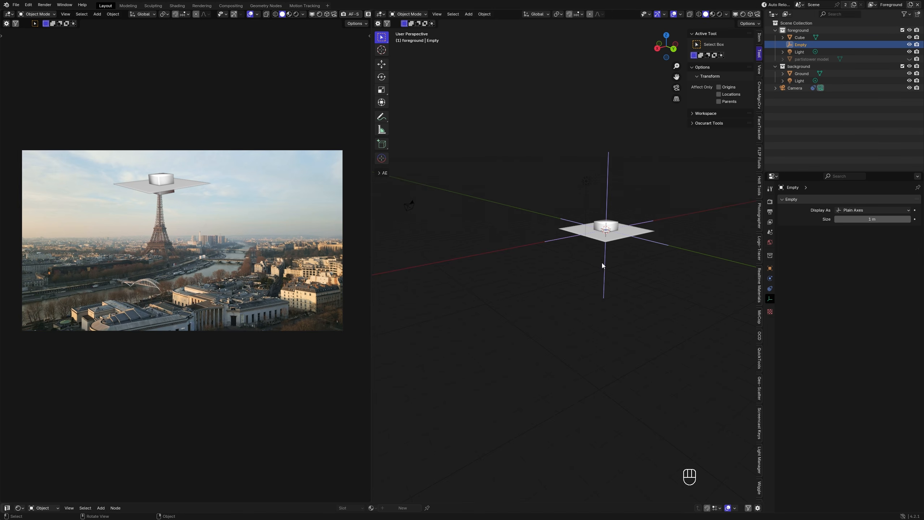
key(a)
shift+click(610, 158)
shift+click(608, 159)
key(ctrl+p)
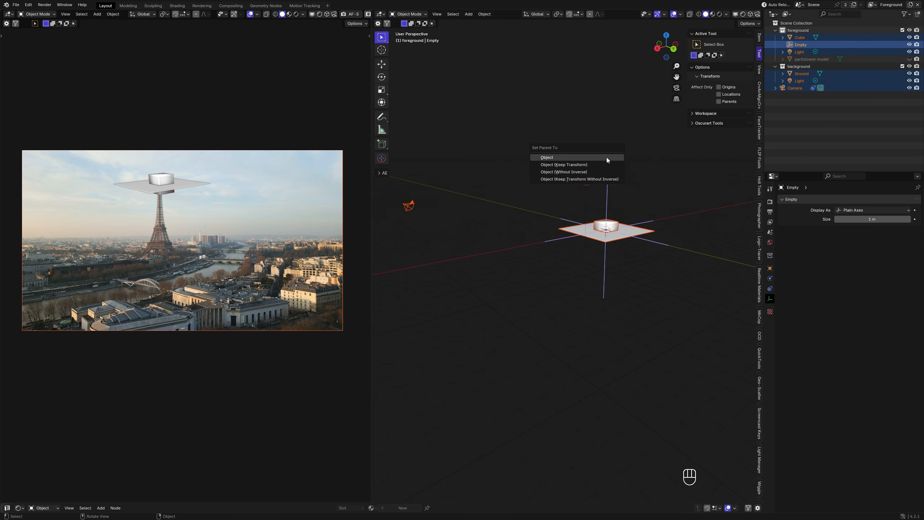
click(607, 159)
click(606, 174)
- Try rotating and scaling the empty to test how the parented scene follows it
alt+middle_drag(611, 189, 627, 299)
key(t)
key(t)
key(r)
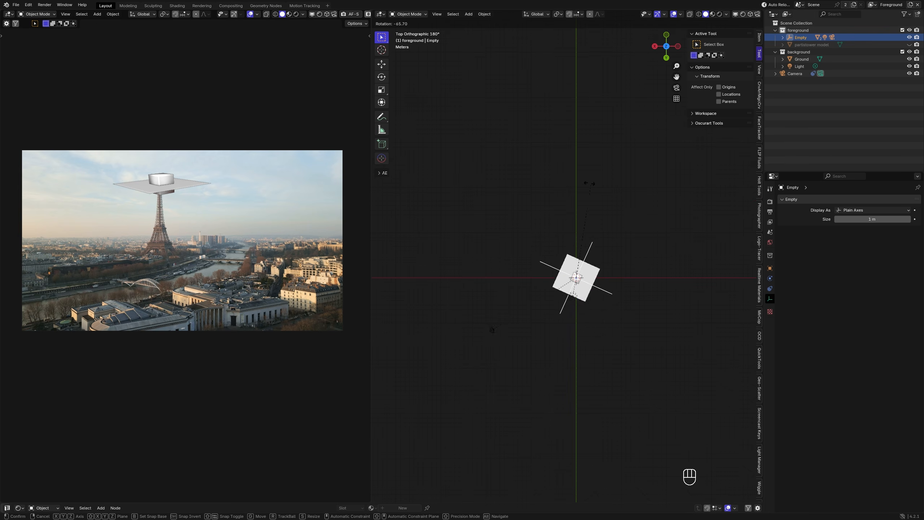
alt+middle_drag(605, 144, 490, 219)
key(r)
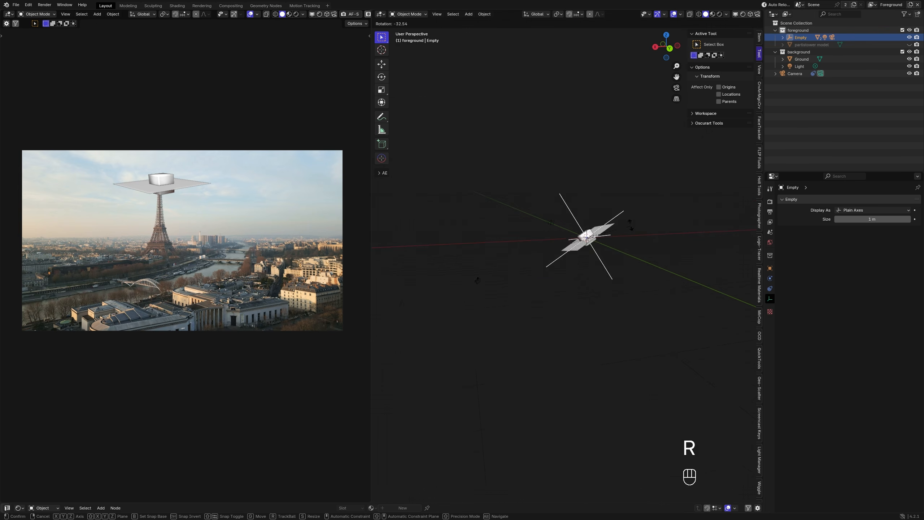
right_click(636, 180)
key(s)
right_click(669, 309)
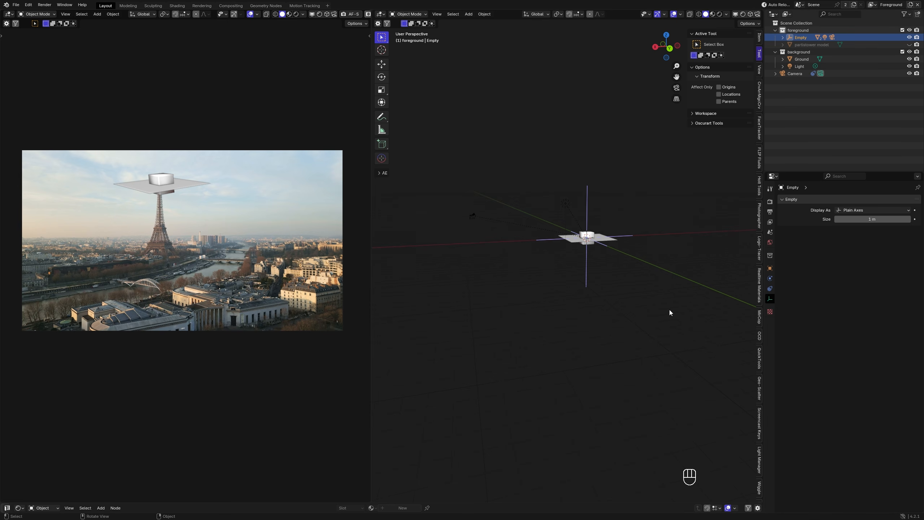
- Unhide the Eiffel Tower model and widen the camera viewport to compare it with the footage
key(KP_0)
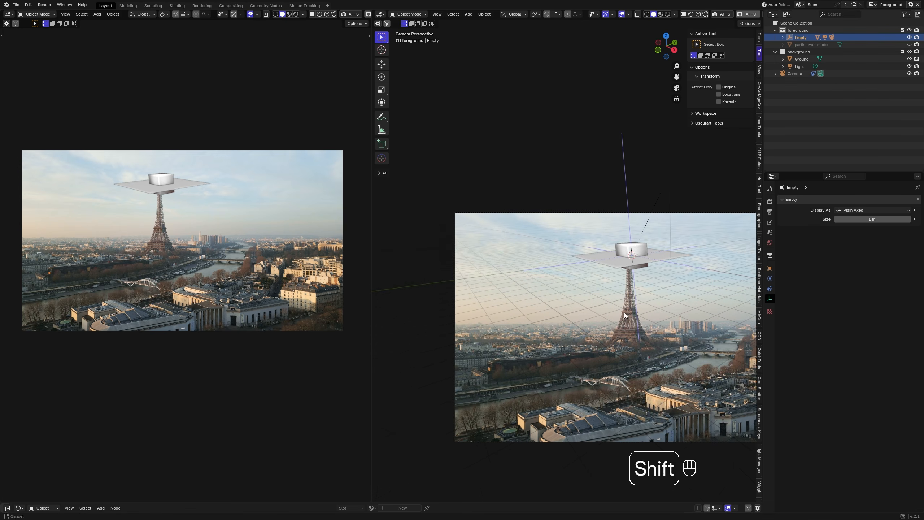
click(910, 44)
alt+middle_drag(634, 216, 592, 254)
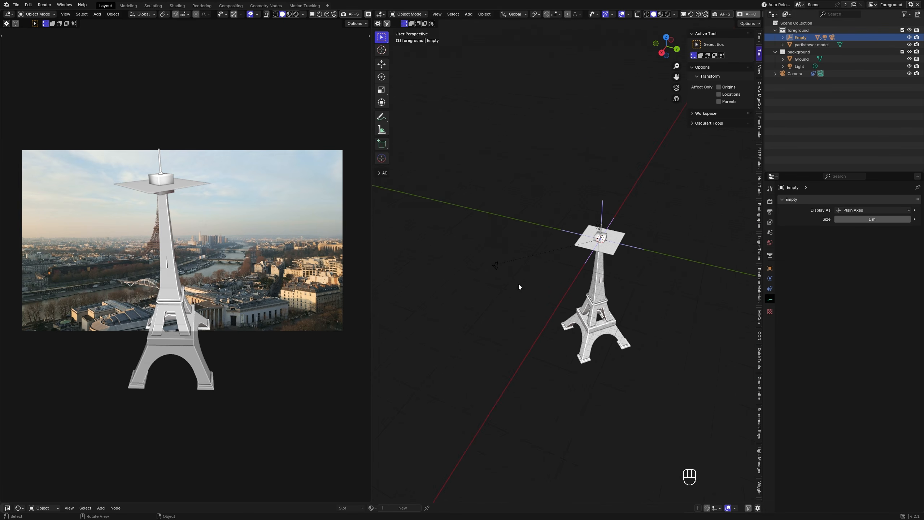
drag(371, 303, 499, 248)
middle_drag(666, 324, 665, 229)
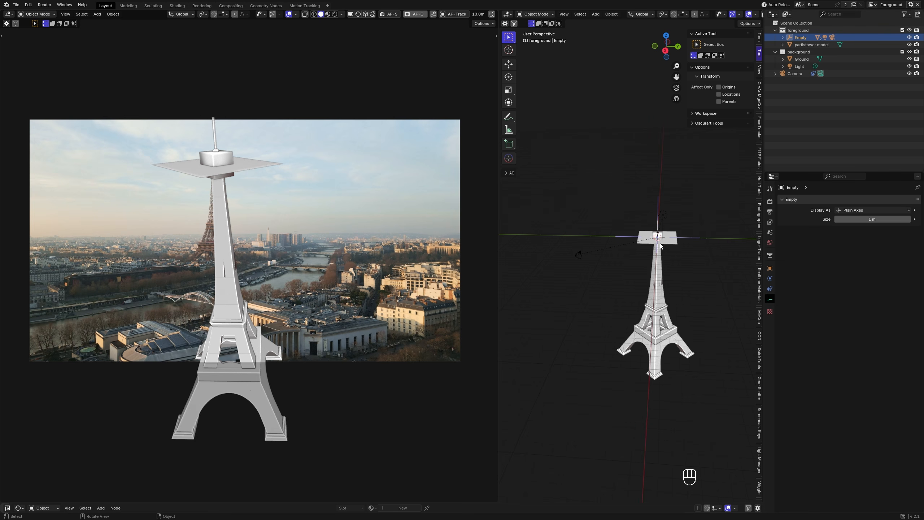
- Try moving and rotating the Eiffel Tower model on its own, and undo those transforms
click(687, 318)
click(666, 334)
key(r)
click(727, 315)
key(g)
click(644, 340)
key(r)
click(571, 274)
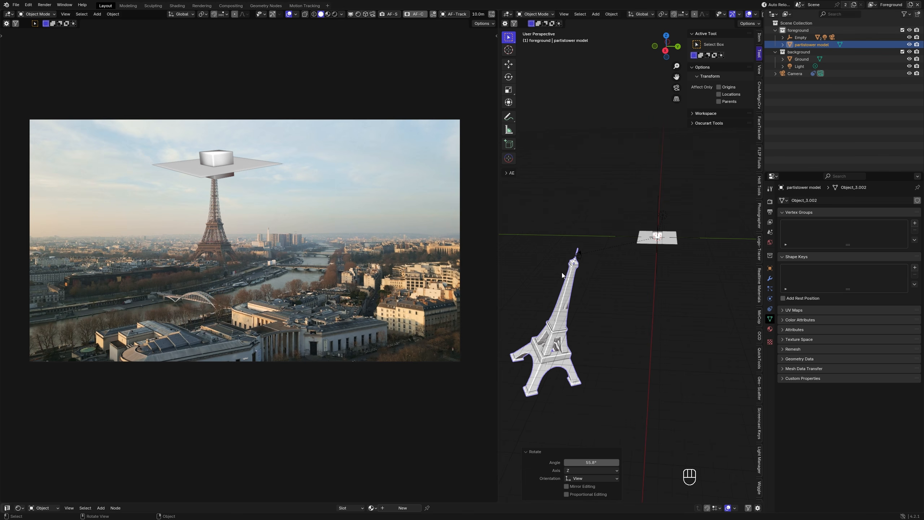
key(ctrl+z)
key(ctrl+z)
key(ctrl+z)
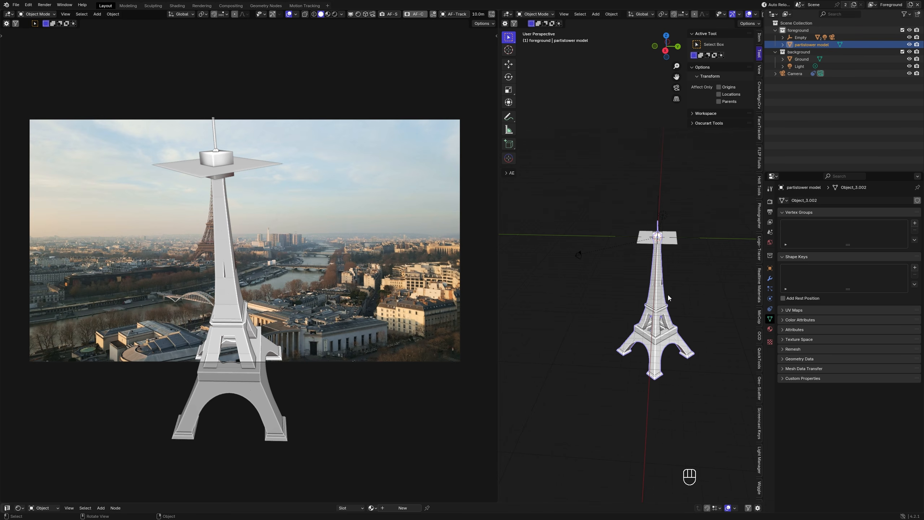
- Rotate the parent empty about -41.7° from above, tilt it around Y and scale it to line up the tower model with the footage
middle_drag(668, 295, 614, 300)
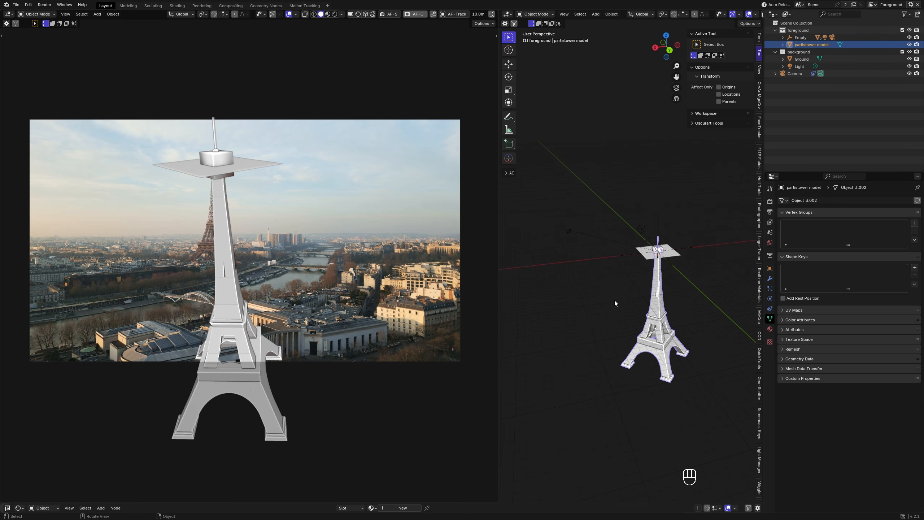
click(659, 220)
middle_drag(659, 221, 672, 321)
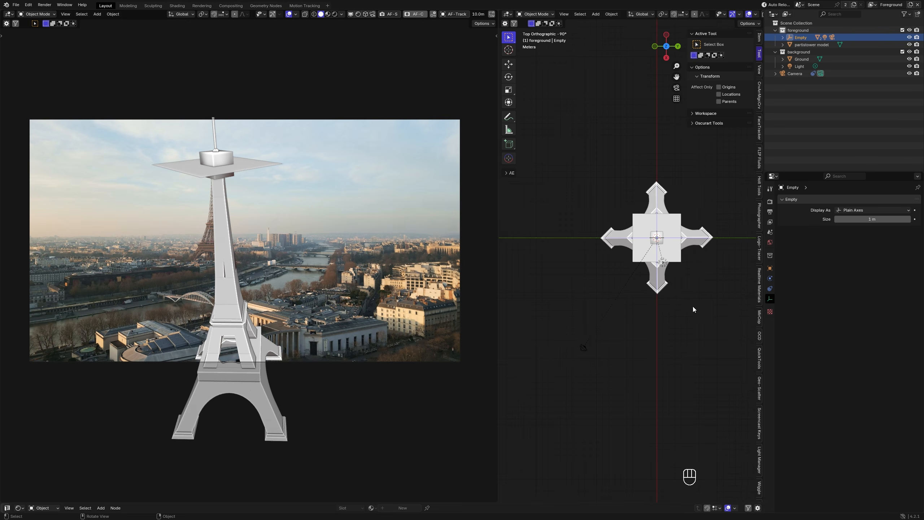
key(r)
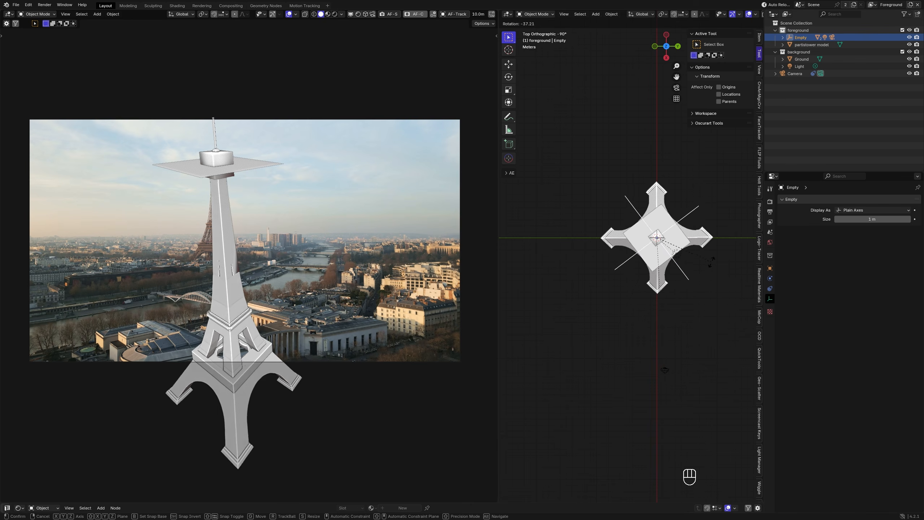
click(713, 288)
key(r)
key(y)
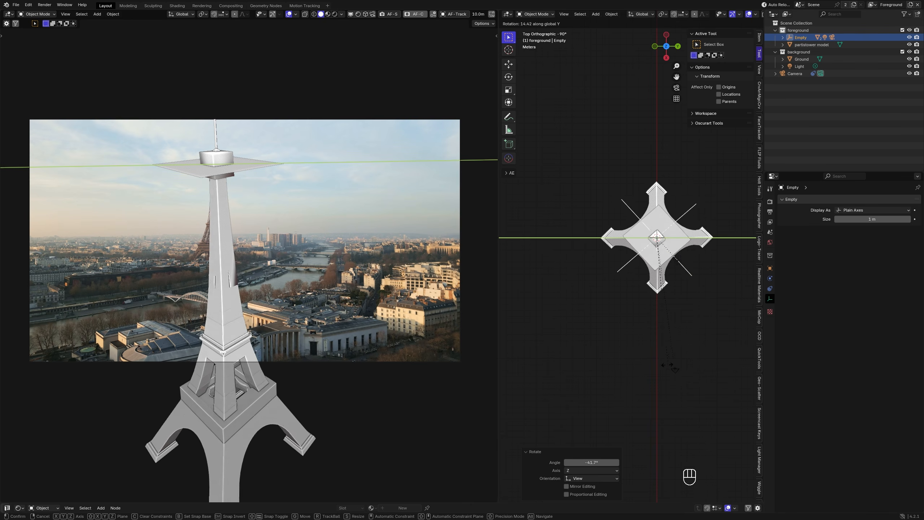
key(s)
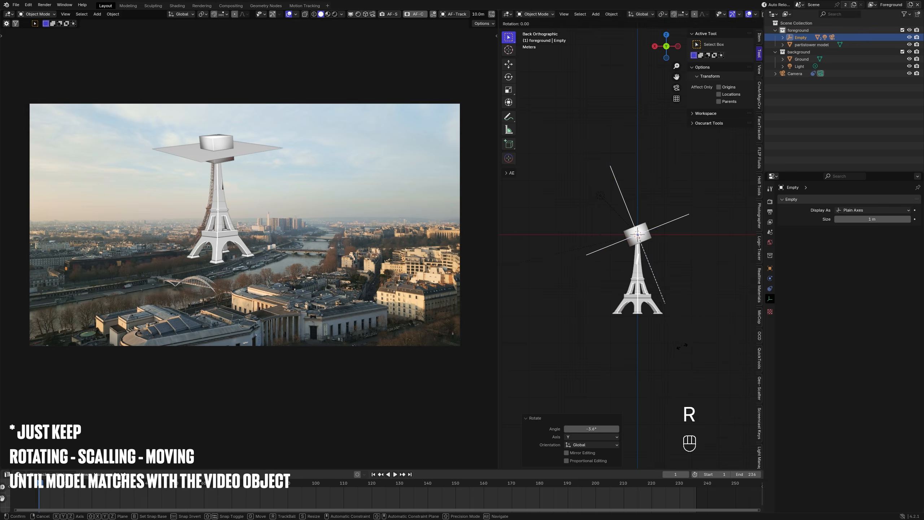
alt+middle_drag(669, 277, 683, 303)
- Hide the ground plane and the cube that cover the top of the tower model
click(656, 237)
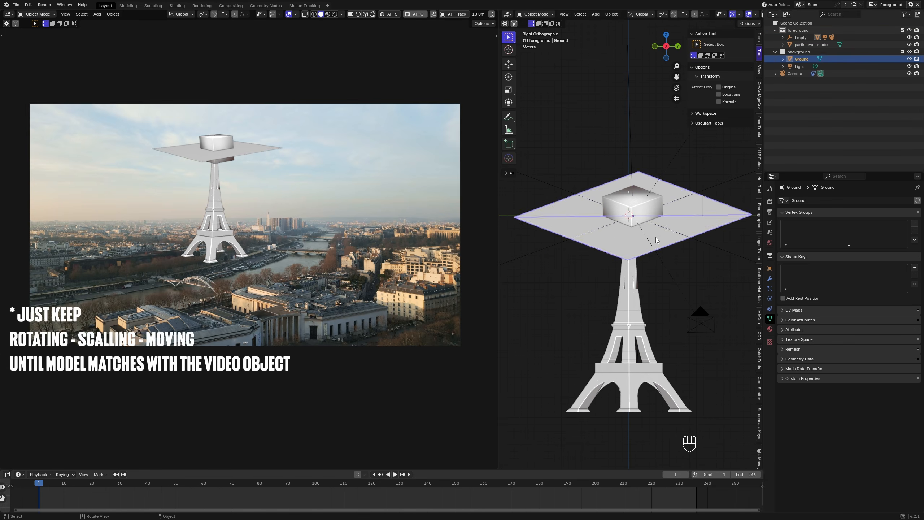
key(h)
scroll(653, 218, up, 2)
click(652, 213)
key(h)
- Fine-tune the empty's rotation and briefly hide the tower model to inspect the real tower behind it
click(656, 226)
key(r)
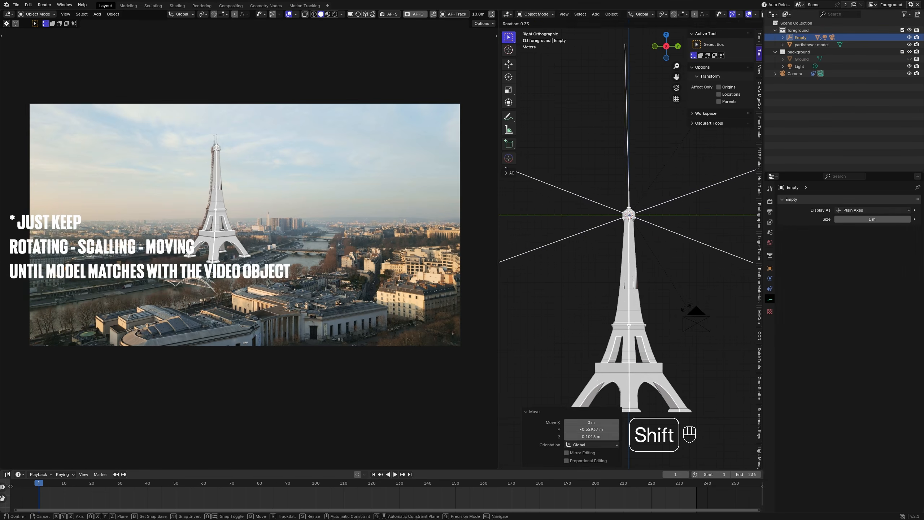
click(180, 264)
key(h)
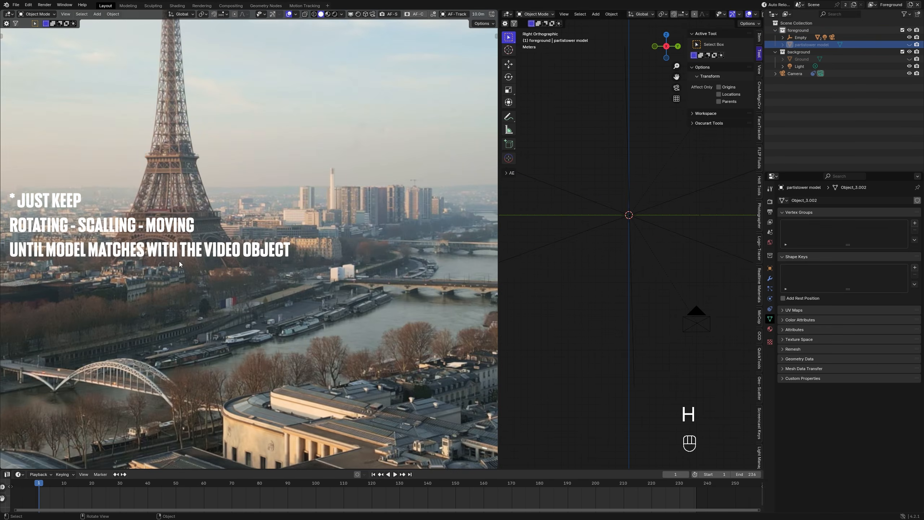
key(ctrl+z)
- Move the tower model over the real tower and rotate the model and the empty slightly around Z
key(g)
key(z)
key(g)
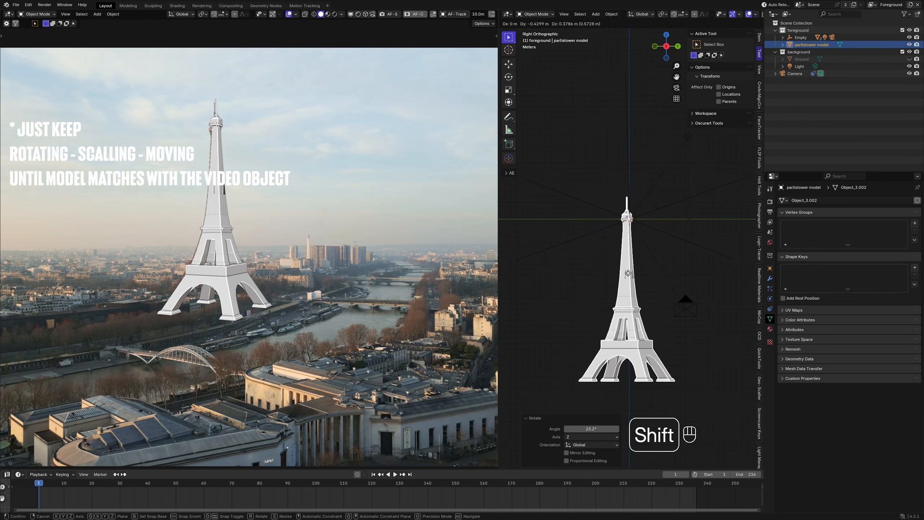
click(645, 330)
key(g)
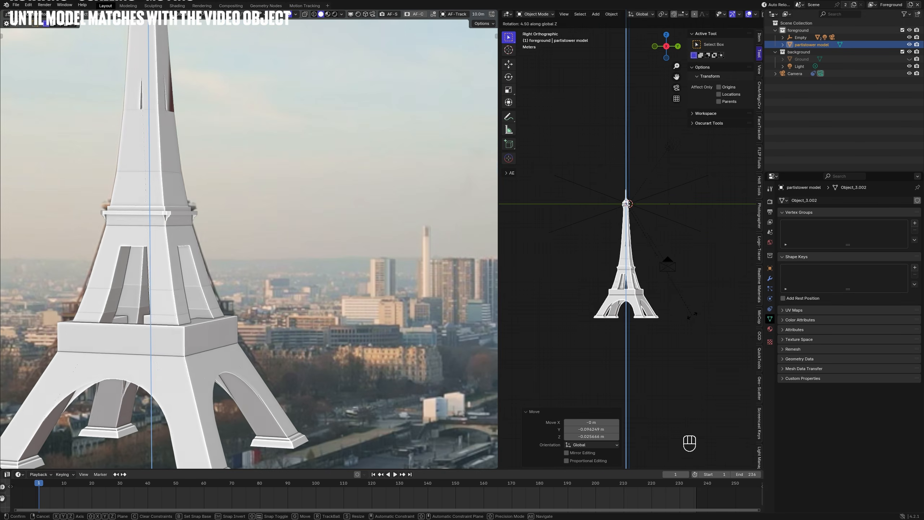
click(801, 38)
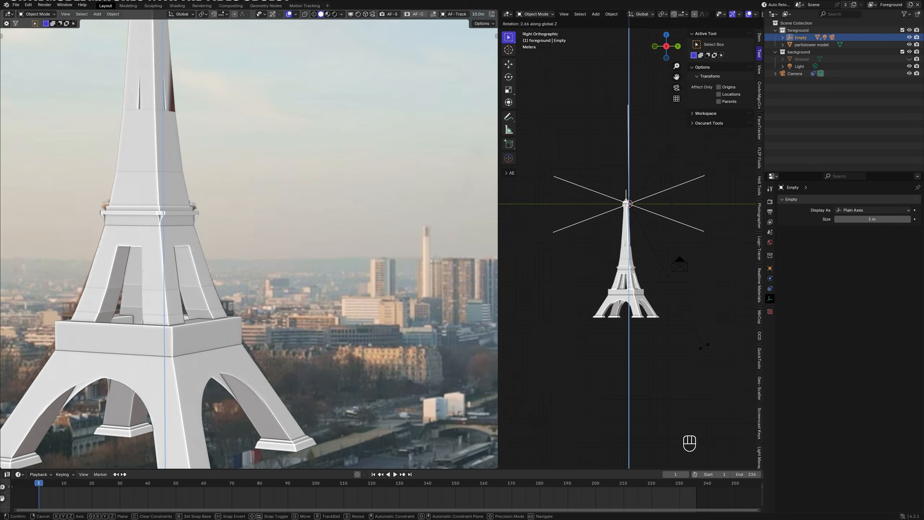
- Select the tower's lower-section vertices in X-ray edit mode, shift them along Z and scale them to about 0.941
click(233, 350)
key(Tab)
key(1)
key(alt+z)
drag(30, 273, 328, 468)
shift+middle_drag(330, 434, 399, 413)
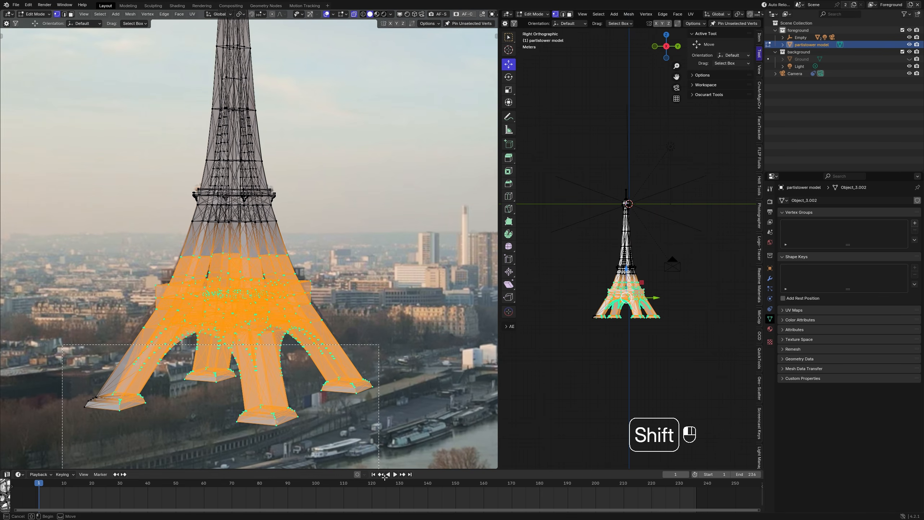
key(g)
key(z)
click(375, 315)
key(s)
click(361, 312)
- Raise the tower's selected lower section by about 0.19 m in Z to match the footage
scroll(340, 288, up, 2)
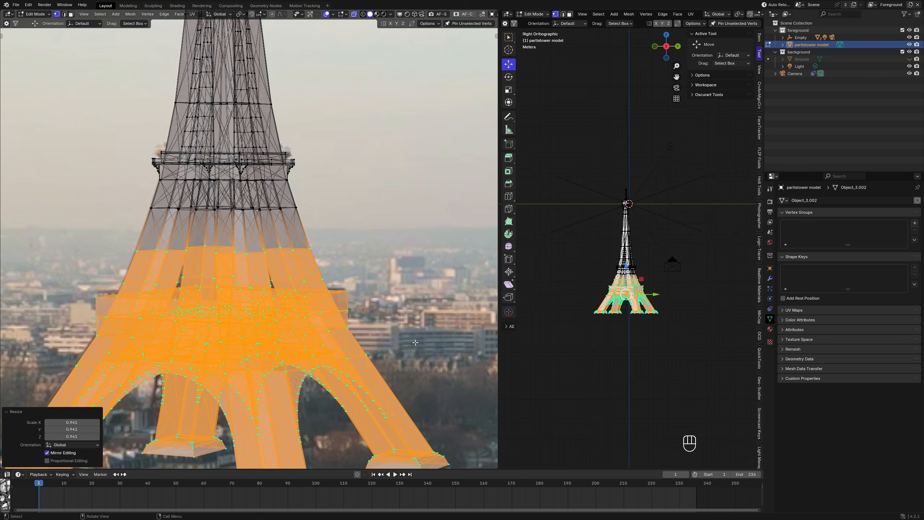
key(g)
click(390, 326)
scroll(392, 339, down, 2)
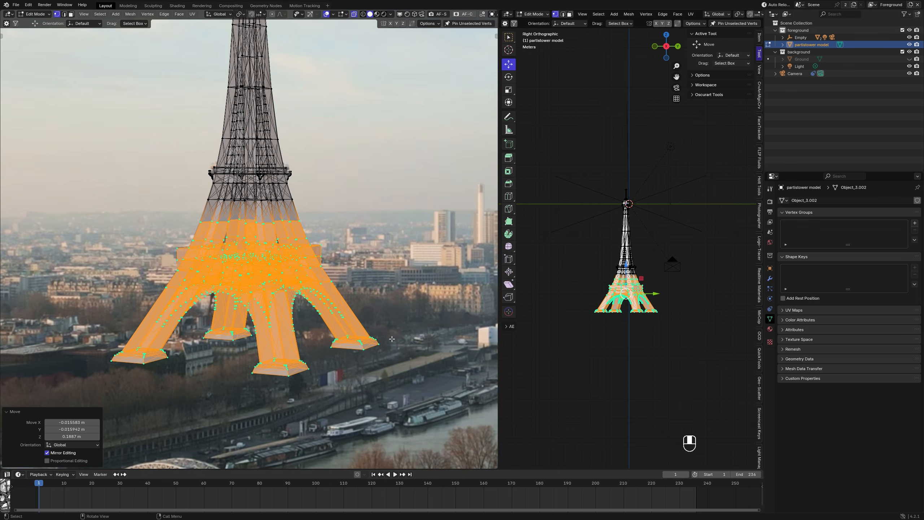
drag(75, 304, 471, 416)
key(g)
right_click(299, 382)
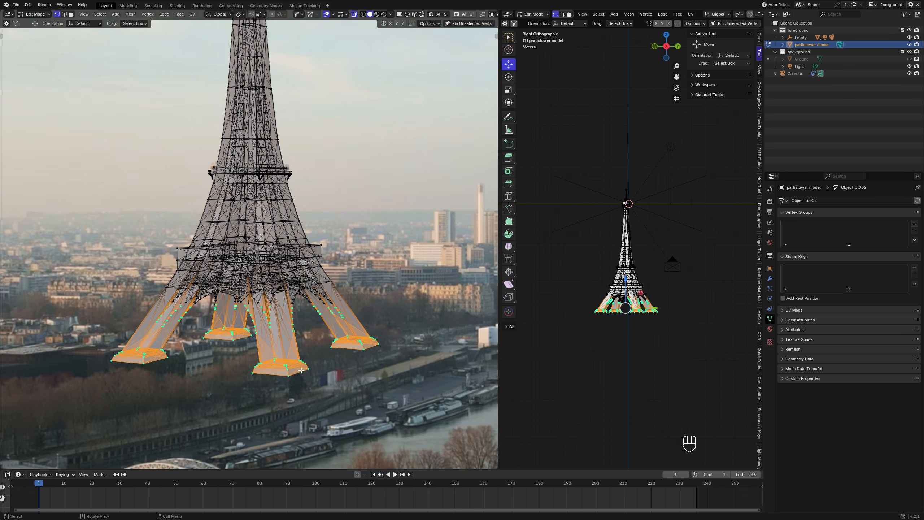
scroll(394, 372, up, 2)
key(Tab)
key(Tab)
key(Tab)
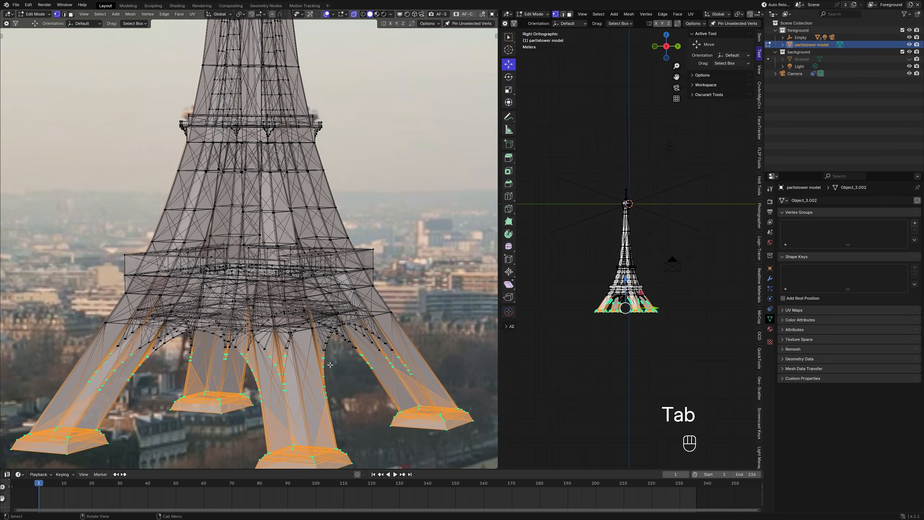
- Select further vertices of the tower mesh and adjust them along Z to follow the real tower's shape
scroll(203, 352, down, 10)
scroll(274, 306, up, 6)
key(Tab)
drag(172, 279, 357, 349)
key(Tab)
key(Tab)
drag(305, 99, 311, 104)
key(g)
key(z)
shift+click(317, 101)
- Move the antenna vertices at the tower's tip to match the real antenna, and leave edit mode
shift+middle_drag(317, 101, 346, 263)
drag(271, 153, 323, 199)
key(g)
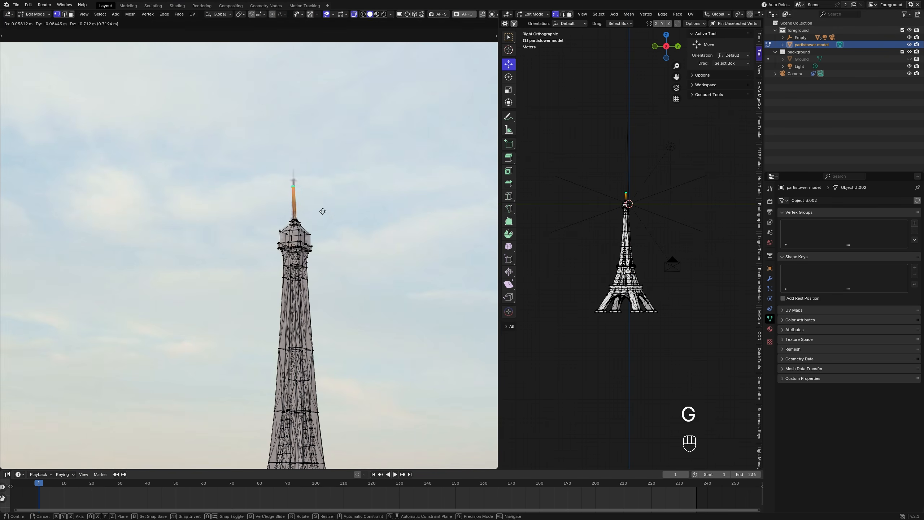
click(324, 192)
key(g)
shift+click(325, 229)
key(Tab)
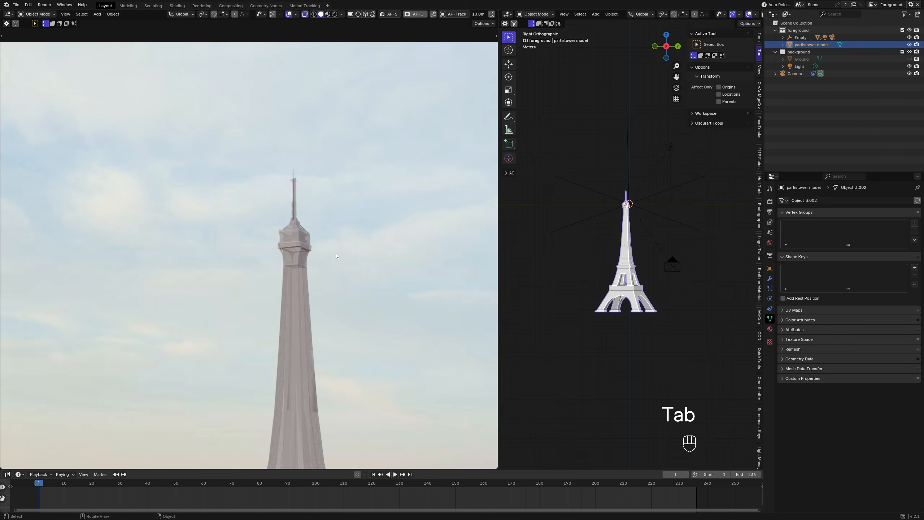
- Examine how the see-through tower model overlaps the whole real tower in the footage
scroll(336, 253, down, 7)
scroll(336, 255, up, 1)
shift+middle_drag(336, 255, 296, 203)
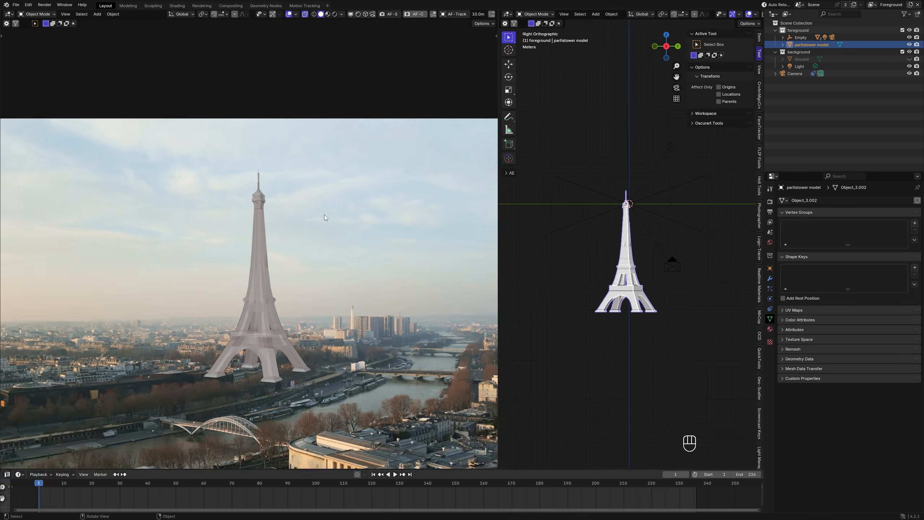
scroll(325, 219, up, 2)
scroll(258, 261, down, 4)
scroll(257, 266, up, 4)
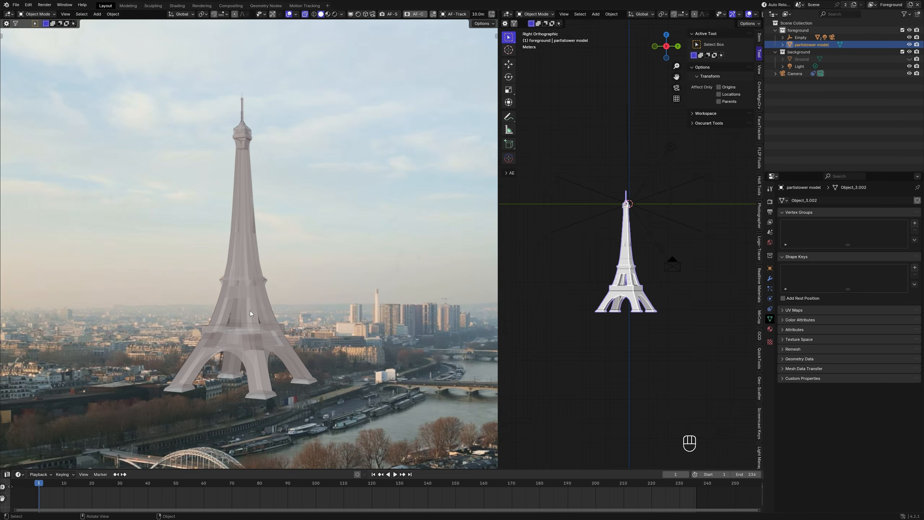
scroll(553, 295, up, 3)
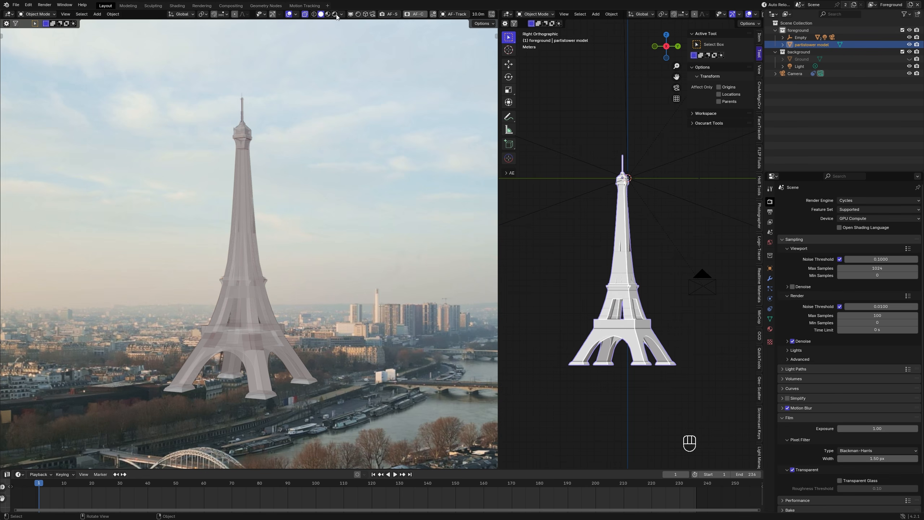
- Switch the camera viewport to rendered shading and frame the tower
click(334, 14)
scroll(310, 146, down, 2)
scroll(310, 147, up, 2)
scroll(311, 148, down, 2)
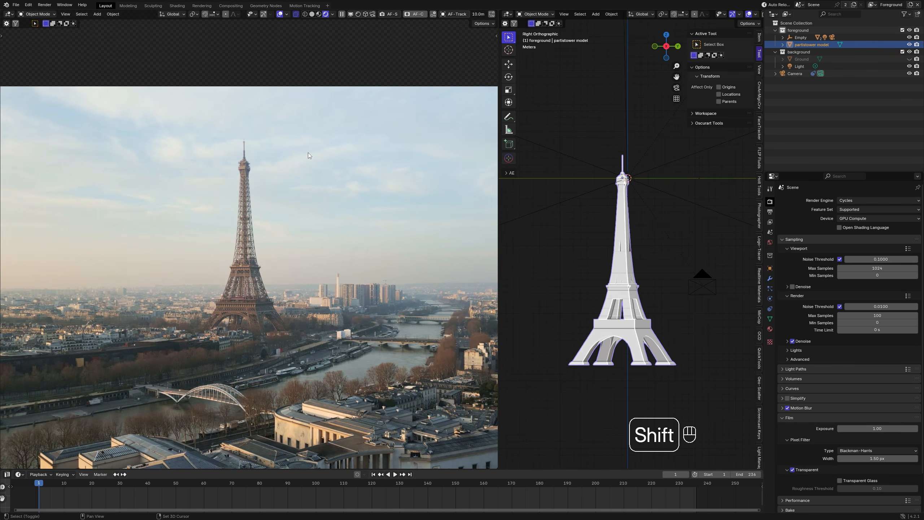
shift+middle_drag(308, 153, 337, 129)
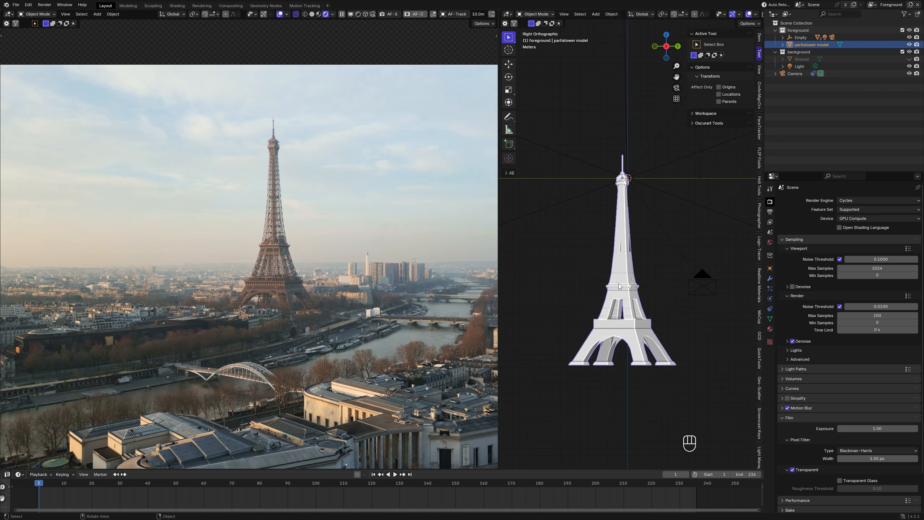
- Enable Shadow Catcher in the Eiffel Tower model's object visibility settings
click(771, 324)
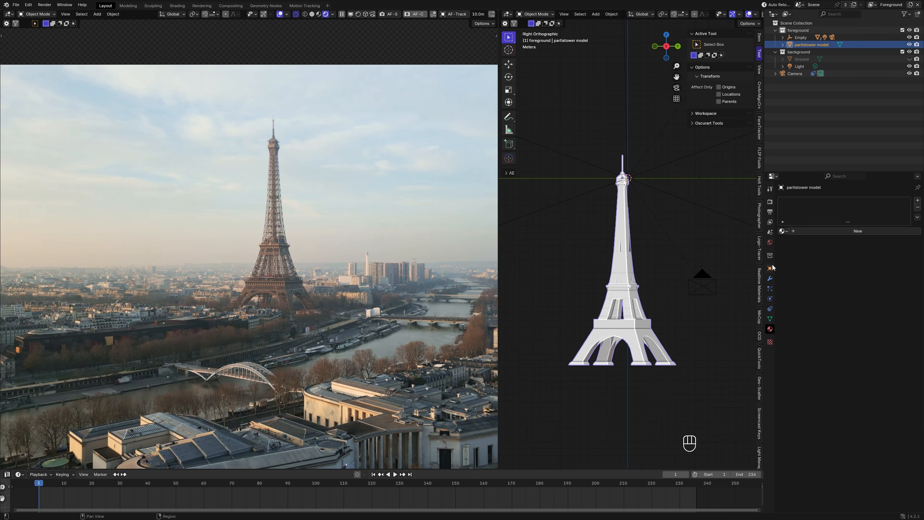
click(771, 267)
click(797, 380)
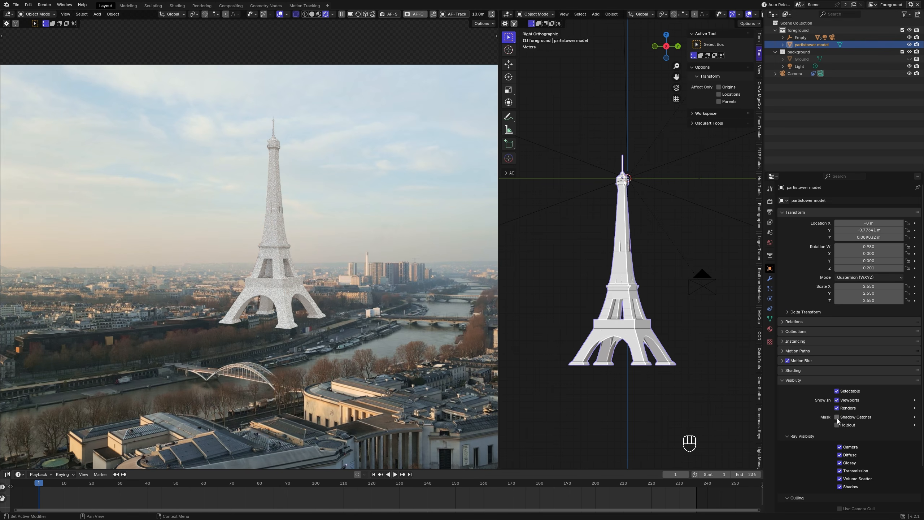
click(837, 418)
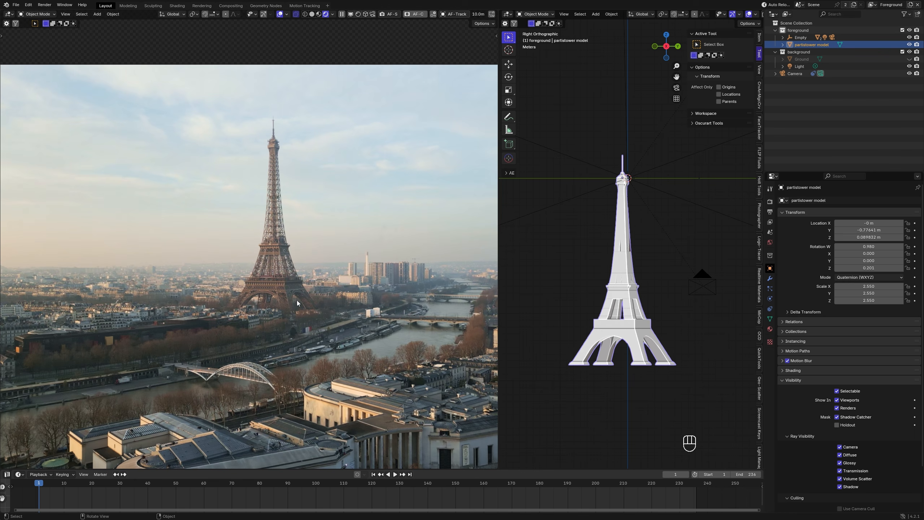
- Expand the empty's children and unhide the cube
scroll(638, 241, down, 2)
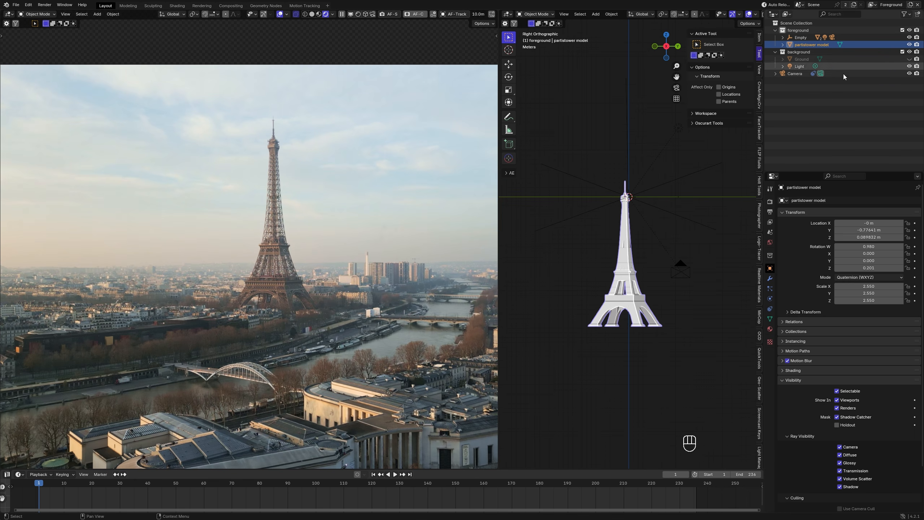
click(783, 38)
click(909, 45)
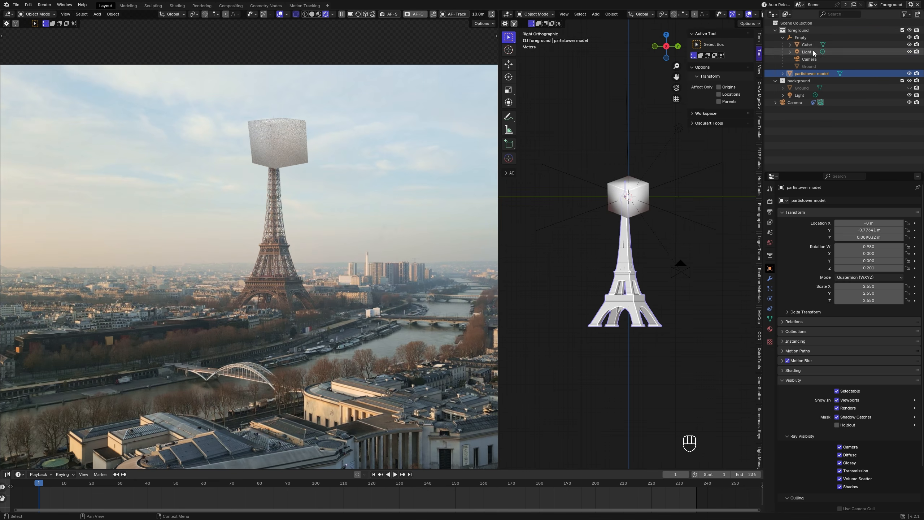
- Move the cube down beside the tower and scale it to 1.926 to test how the shadow catcher reacts
click(807, 44)
key(g)
click(649, 281)
scroll(358, 263, up, 4)
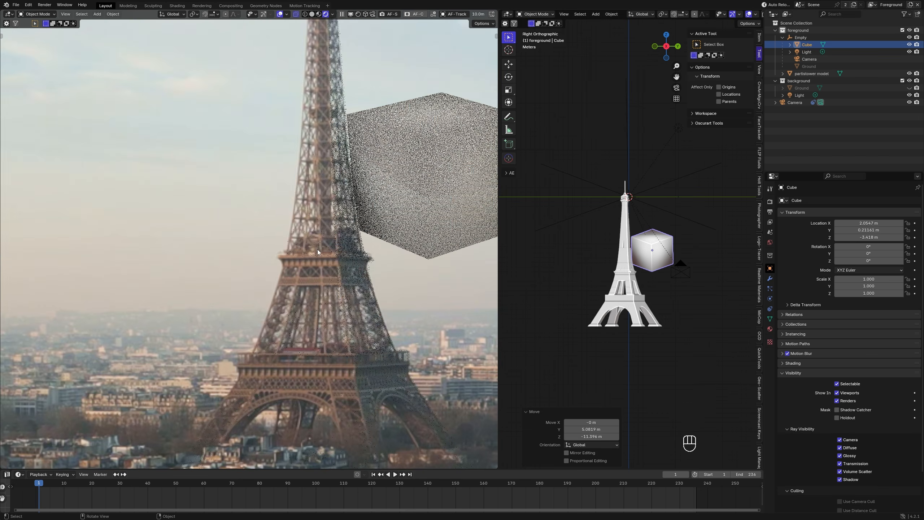
key(s)
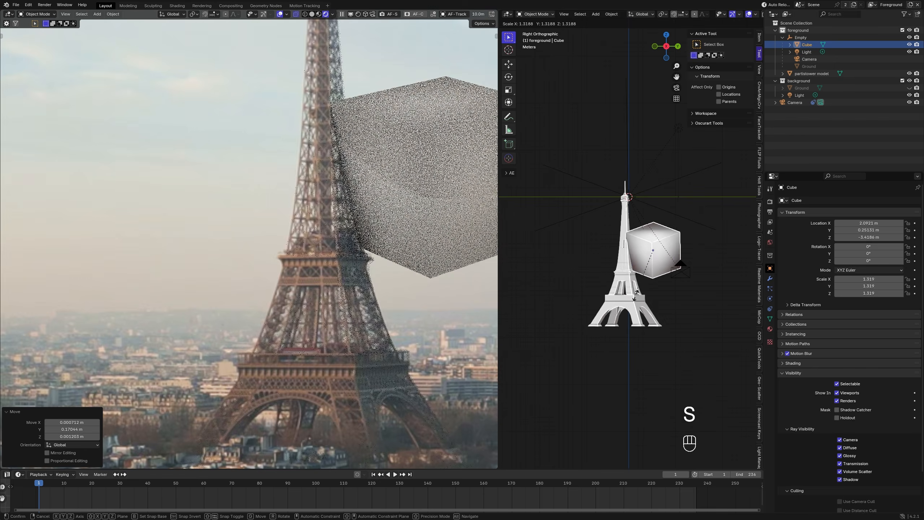
click(497, 309)
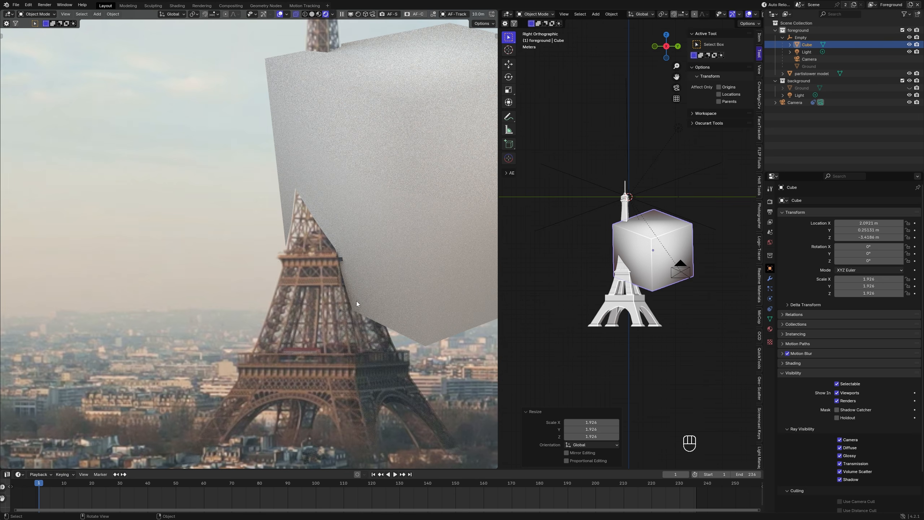
- Delete the test cube and the Ground objects in the foreground and background collections
key(Delete)
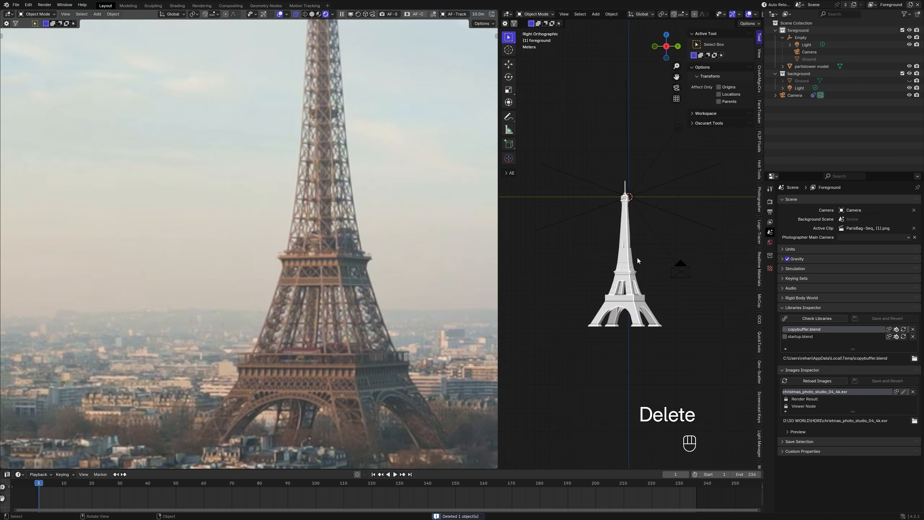
click(809, 59)
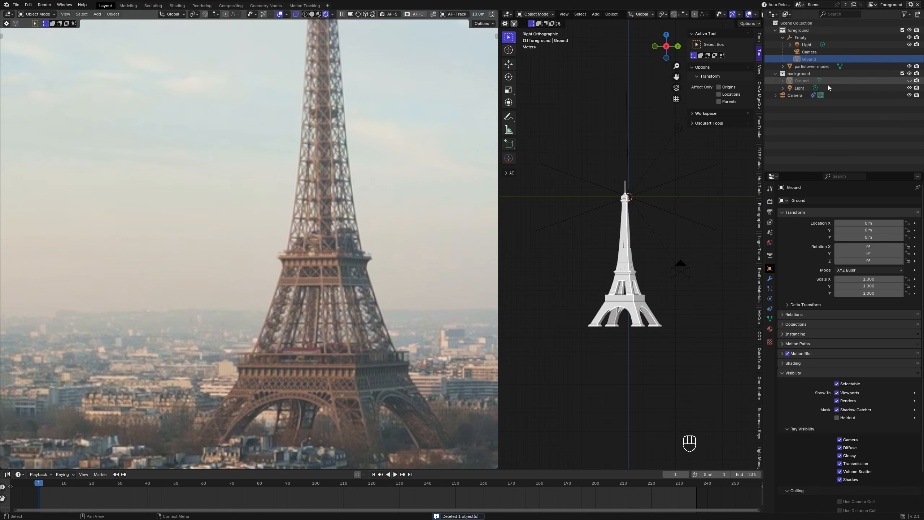
click(911, 81)
click(802, 80)
scroll(580, 251, down, 5)
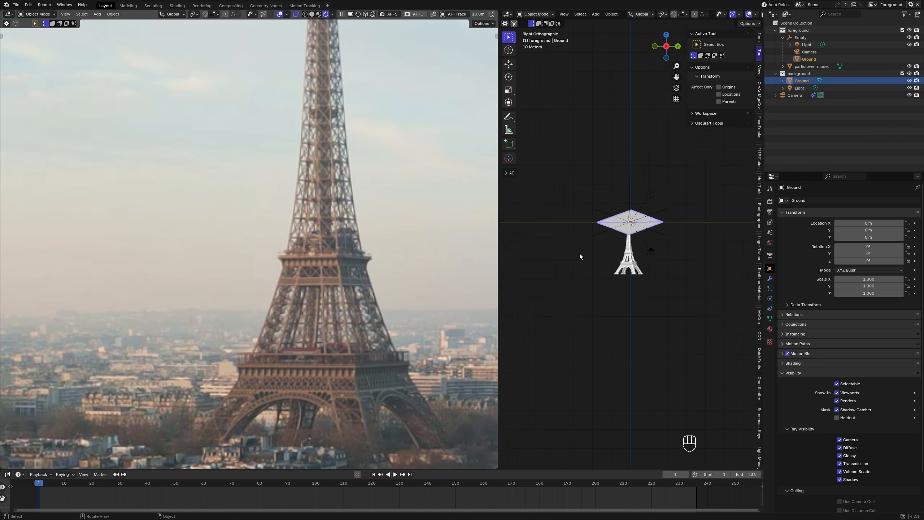
key(Delete)
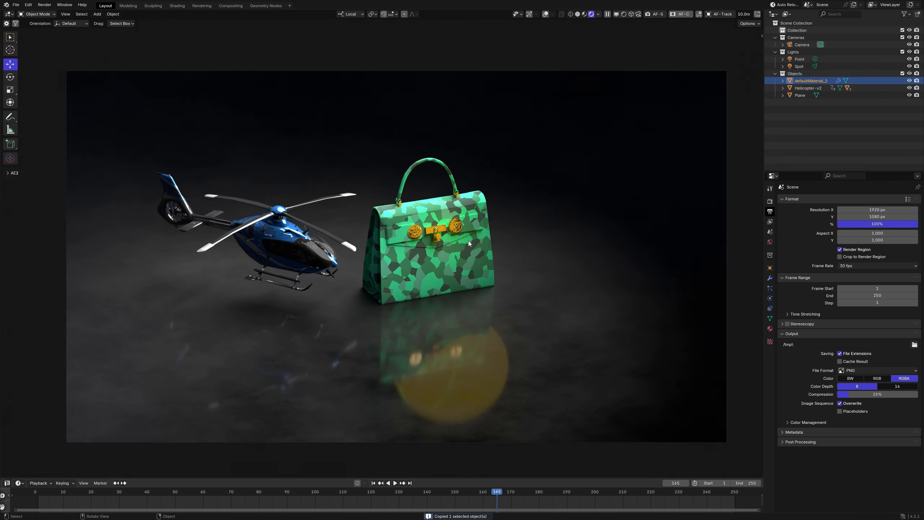
- Paste the copied handbag into the tower scene, move it near the tower and scale it down to about 0.206
key(alt+Tab)
key(ctrl+v)
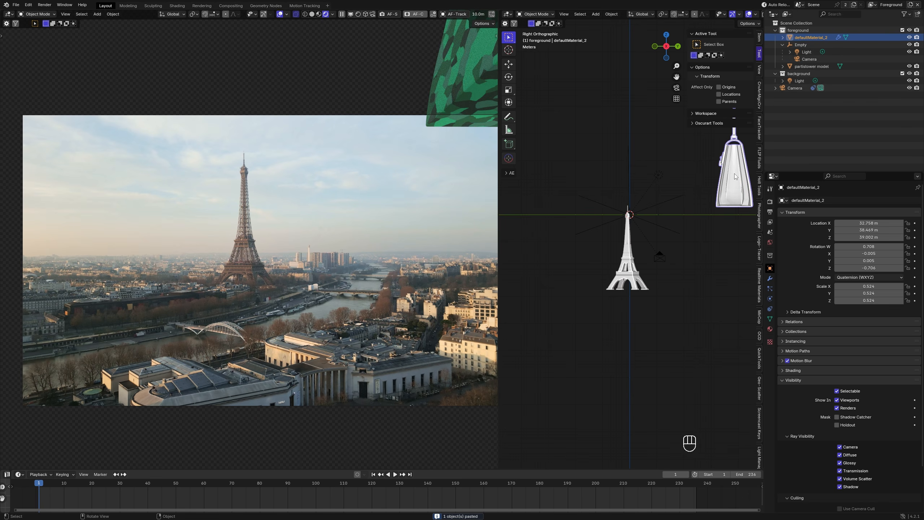
key(g)
click(635, 264)
scroll(632, 245, up, 8)
key(s)
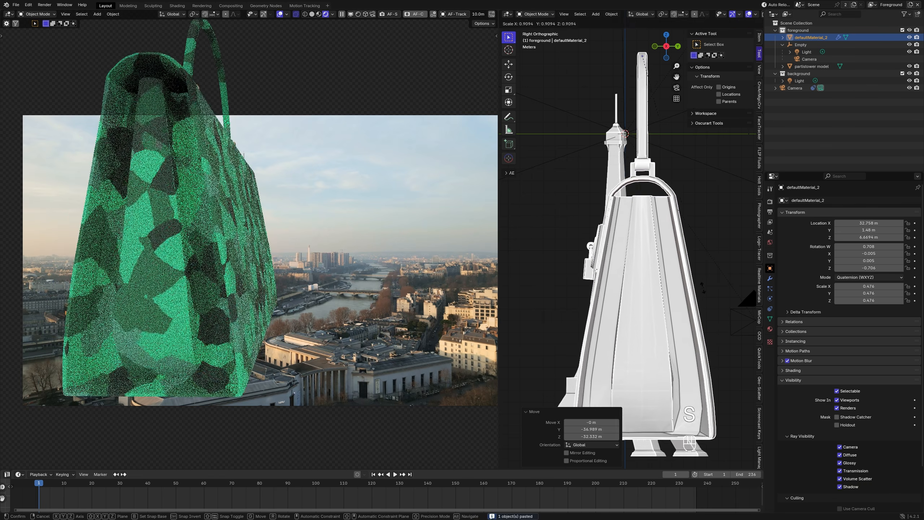
click(671, 155)
key(g)
click(656, 228)
scroll(683, 226, down, 8)
- Clear the handbag's location, turn it from above so its front faces the camera, and scale it to about 0.324
alt+middle_drag(677, 230, 657, 267)
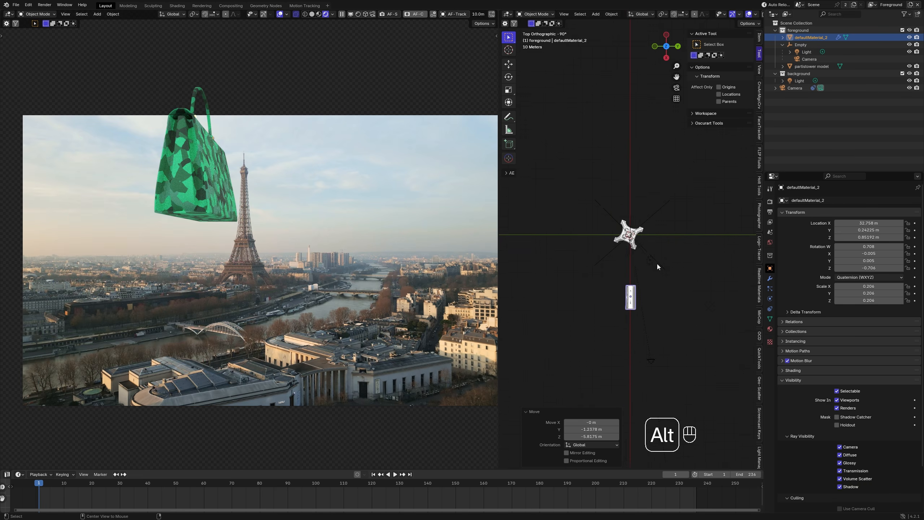
key(alt+g)
scroll(657, 263, up, 9)
key(r)
click(571, 234)
alt+middle_drag(572, 234, 575, 197)
key(s)
click(689, 370)
- Tilt the handbag 15° about the X axis so it hangs at an angle from the tower
key(r)
key(y)
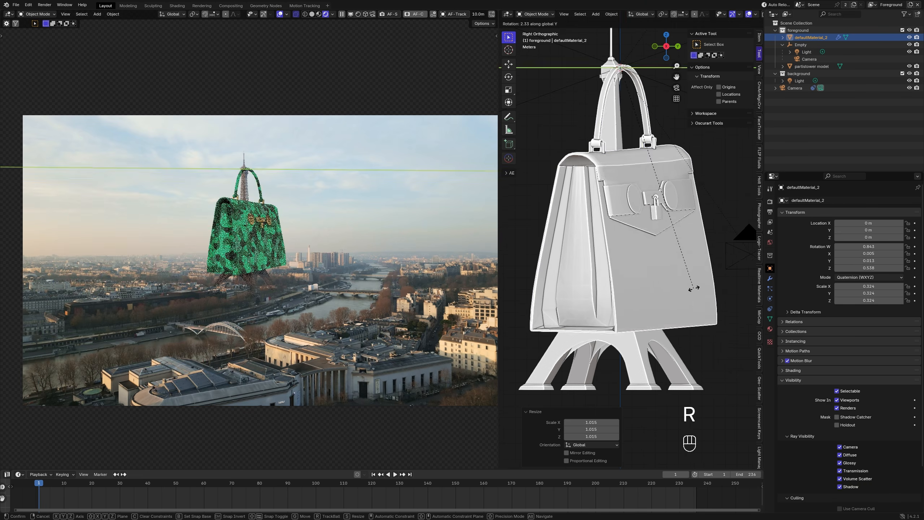
key(x)
click(737, 236)
scroll(287, 211, up, 6)
shift+middle_drag(699, 257, 681, 258)
- Enable viewport denoising in the Cycles render sampling settings and show its options
click(770, 202)
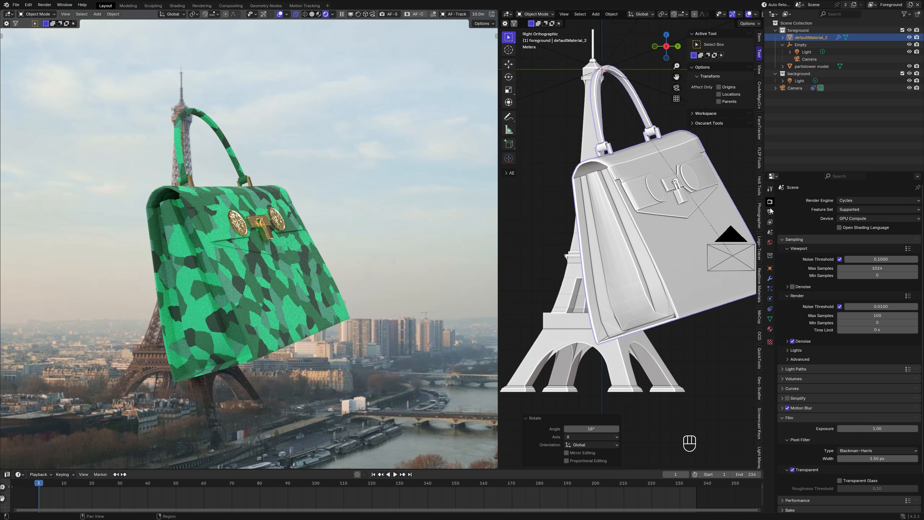
click(800, 286)
click(794, 286)
- Rotate the handbag slightly about the Z axis and tilt it another 2.8° about the X axis
key(r)
key(z)
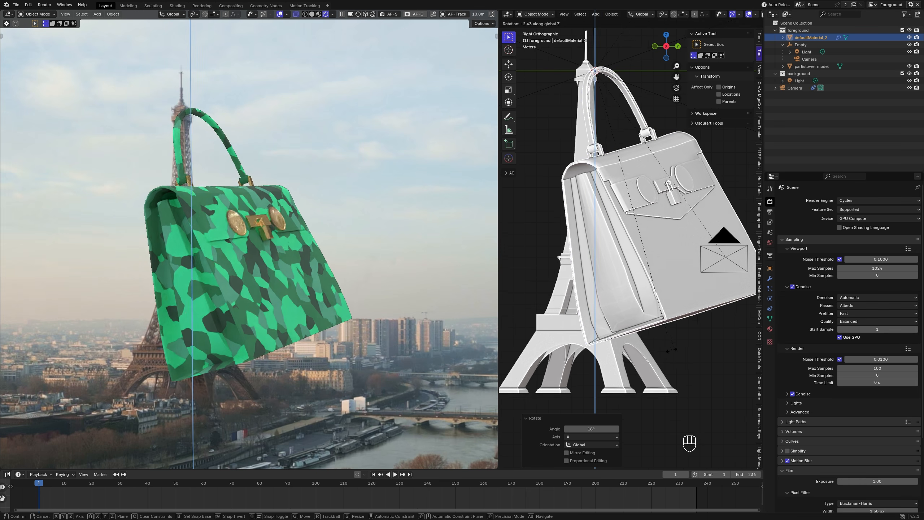
click(674, 296)
key(r)
key(x)
click(665, 252)
scroll(665, 252, down, 2)
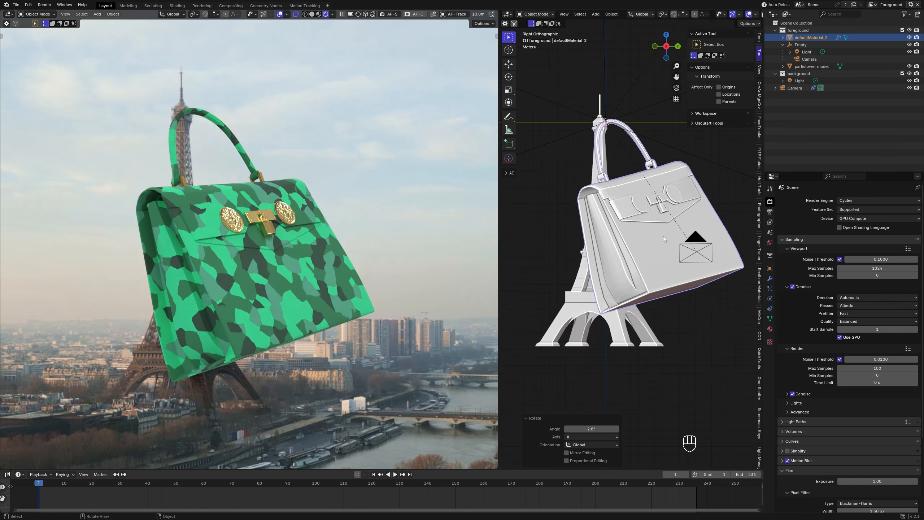
- Raise the handbag slightly so its handle hooks around the upper part of the tower
key(g)
shift+click(646, 234)
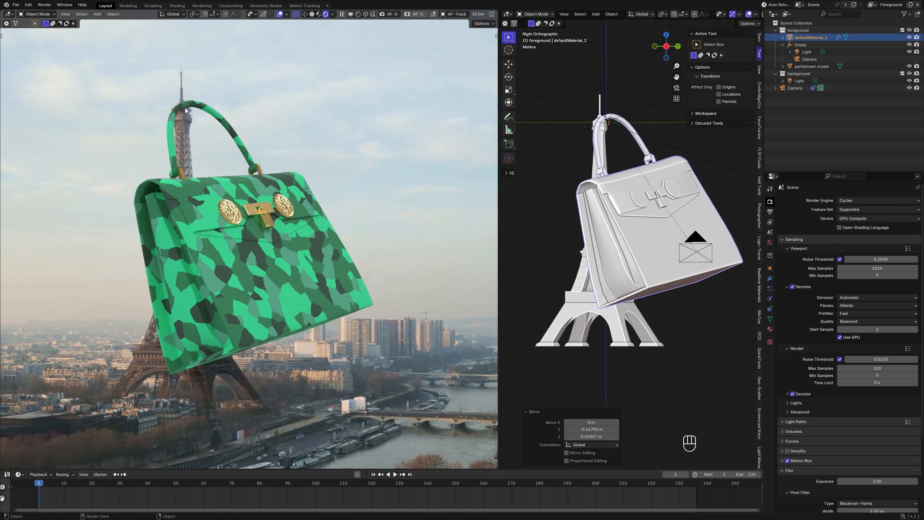
scroll(237, 270, down, 4)
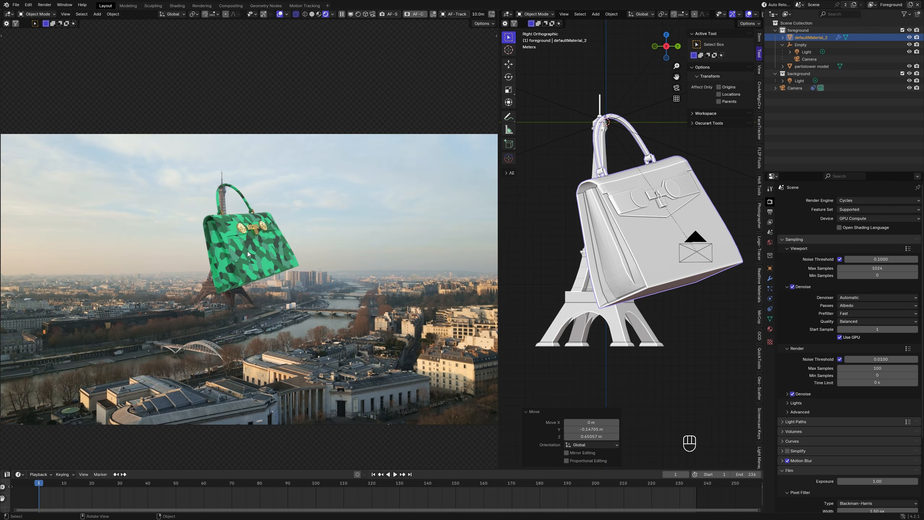
- Copy the helicopter with its parts from the other Blender file into this scene, and clear its location and rotation
scroll(610, 245, down, 3)
shift+middle_drag(610, 245, 604, 264)
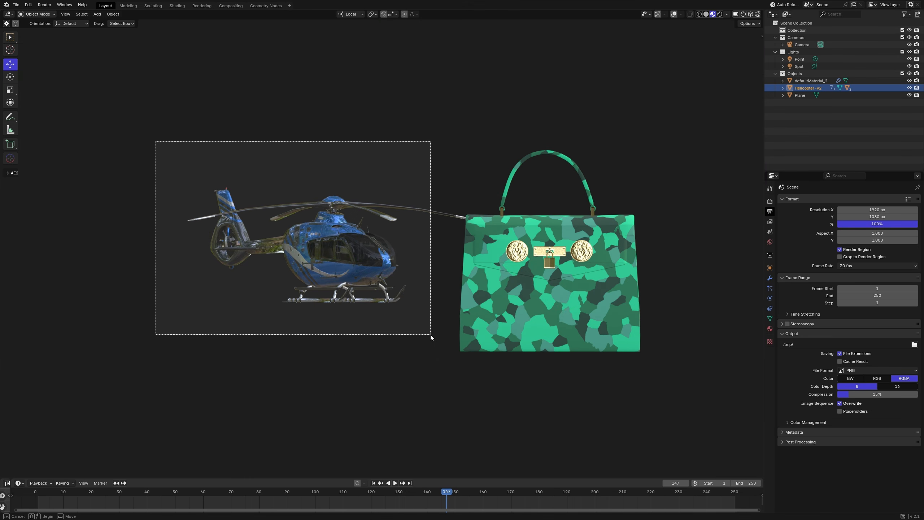
key(ctrl+alt+b)
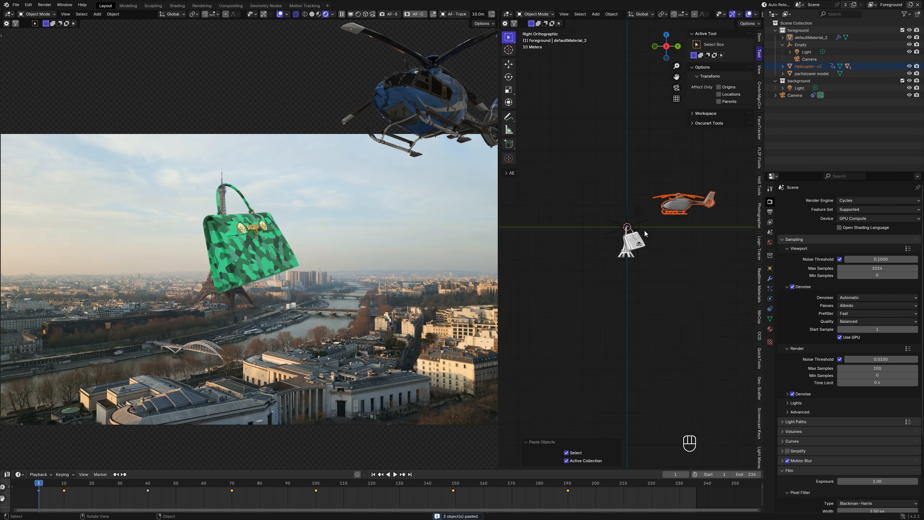
click(683, 207)
key(alt+g)
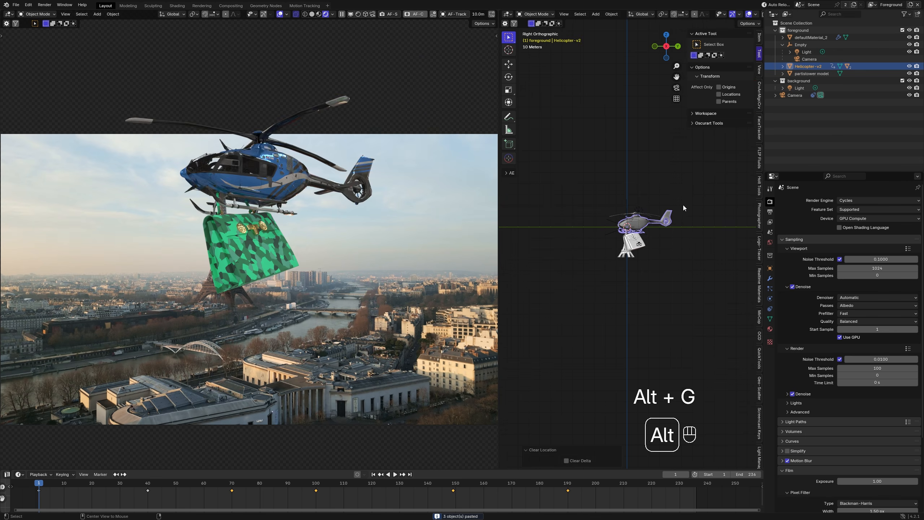
key(alt+r)
- Scale the helicopter down to suit the handbag and move it above the tower top
key(s)
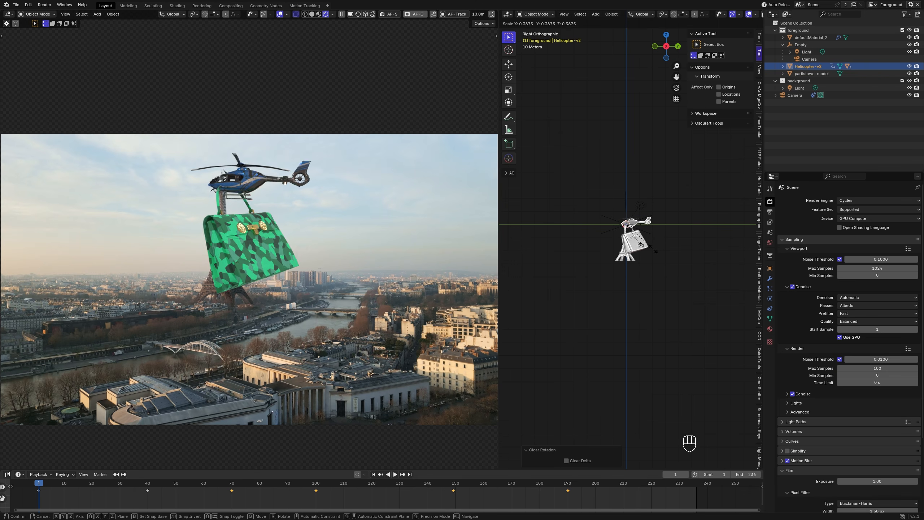
click(637, 233)
scroll(652, 262, up, 8)
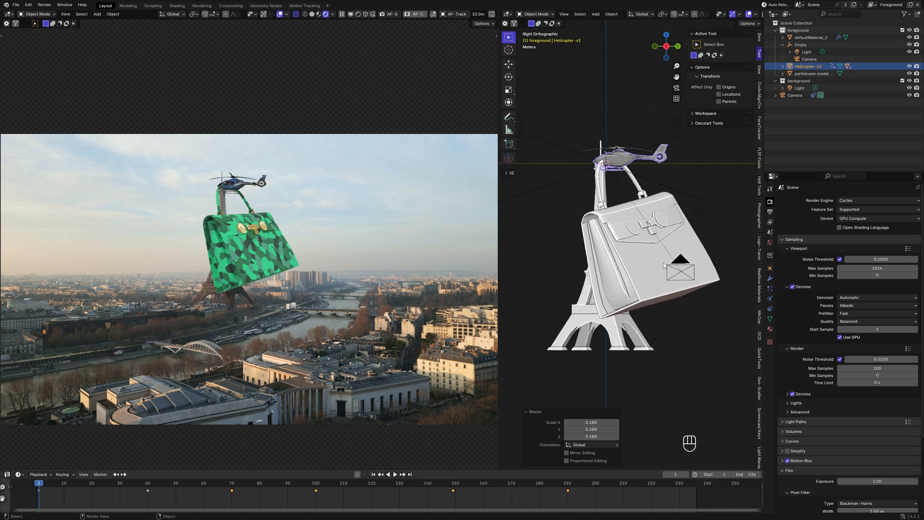
key(s)
click(668, 300)
key(g)
click(654, 124)
alt+middle_drag(650, 189, 621, 276)
alt+scroll(622, 262, up, 1)
scroll(622, 262, down, 1)
- Return to frame 1, remove the helicopter's keyframes and lower it 15.017 m along Z to just above the handbag
click(374, 475)
scroll(673, 312, up, 1)
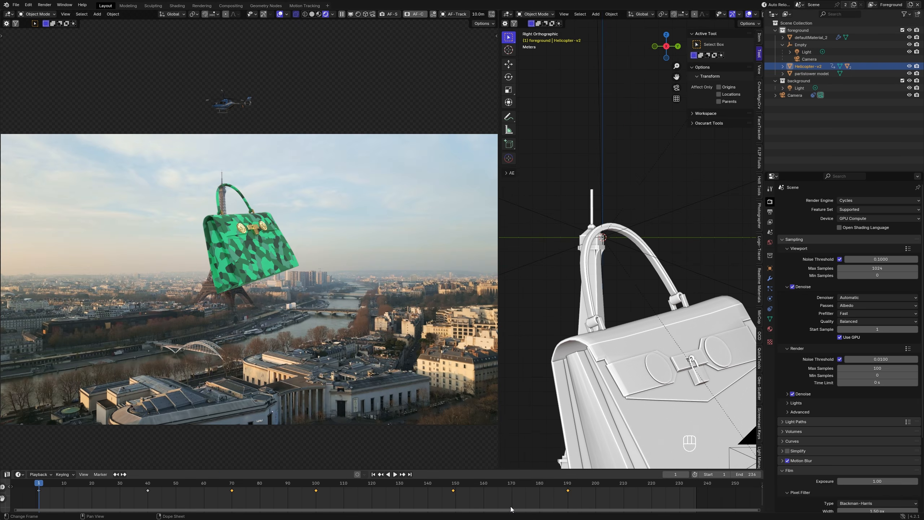
scroll(637, 255, down, 3)
key(g)
key(z)
click(637, 248)
scroll(637, 248, up, 5)
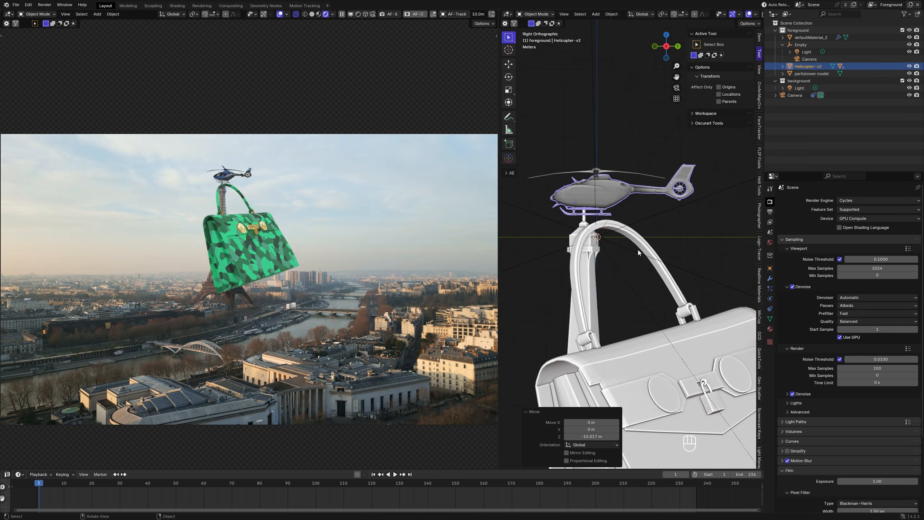
- Raise the helicopter about 0.76 m along Z and shift it about 0.84 m along Y over the handbag handle
key(g)
key(z)
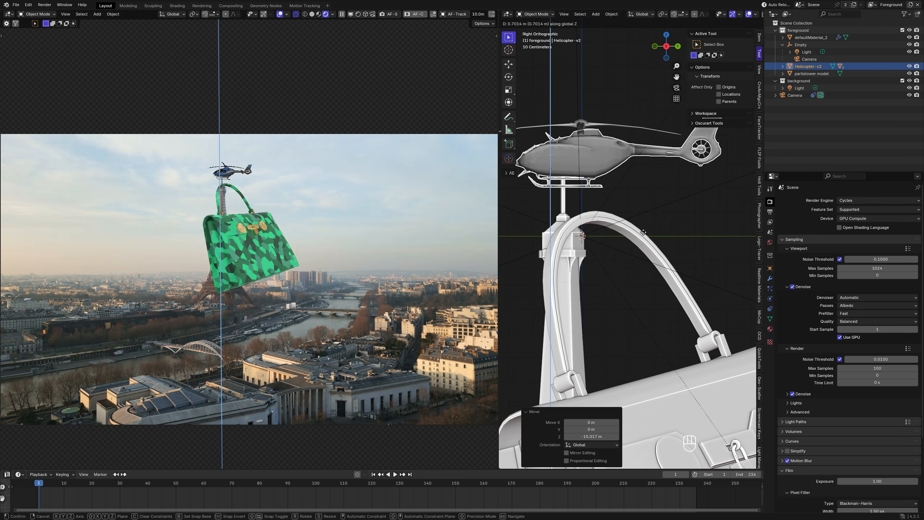
click(642, 231)
scroll(637, 233, up, 1)
shift+middle_drag(590, 233, 617, 257)
alt+middle_drag(617, 257, 630, 288)
key(g)
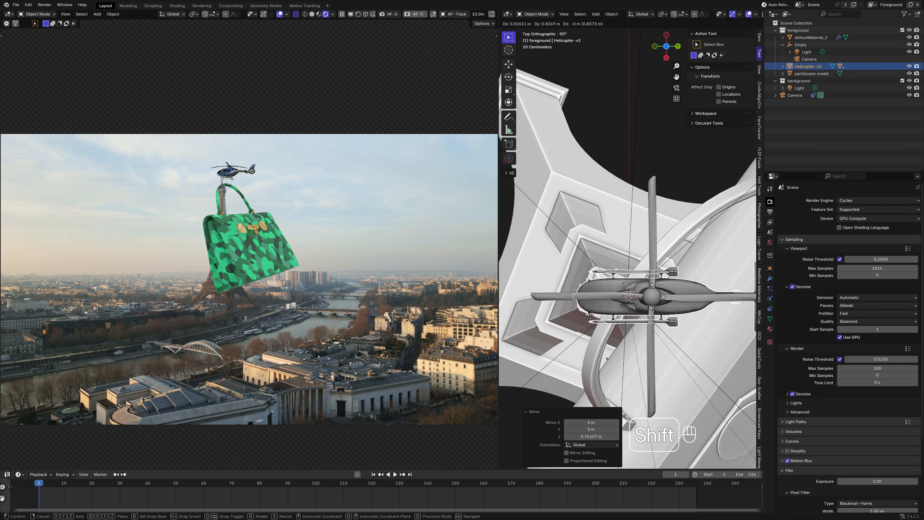
click(607, 315)
- Add a small cube between the handbag handle and the helicopter, and widen the modelling viewport
alt+middle_drag(608, 316, 611, 301)
shift+middle_drag(653, 253, 631, 266)
scroll(631, 266, up, 2)
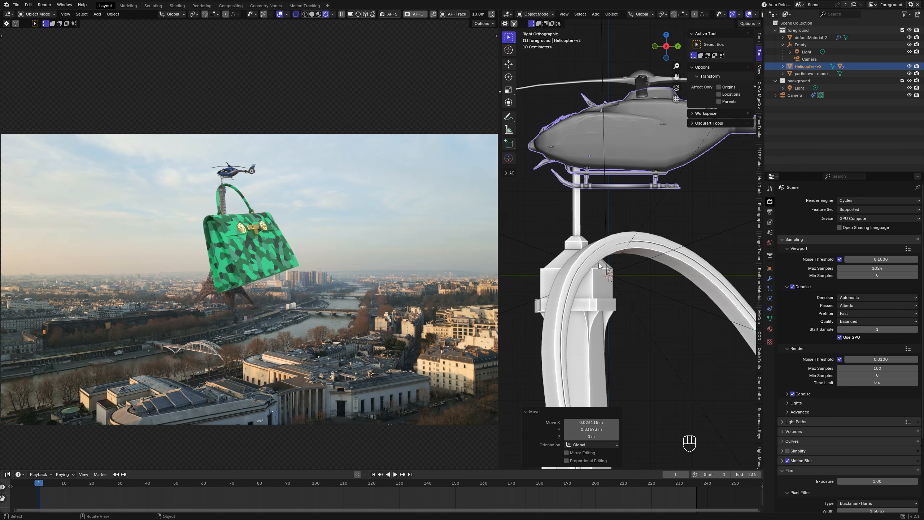
key(shift+a)
mouse_move(585, 184)
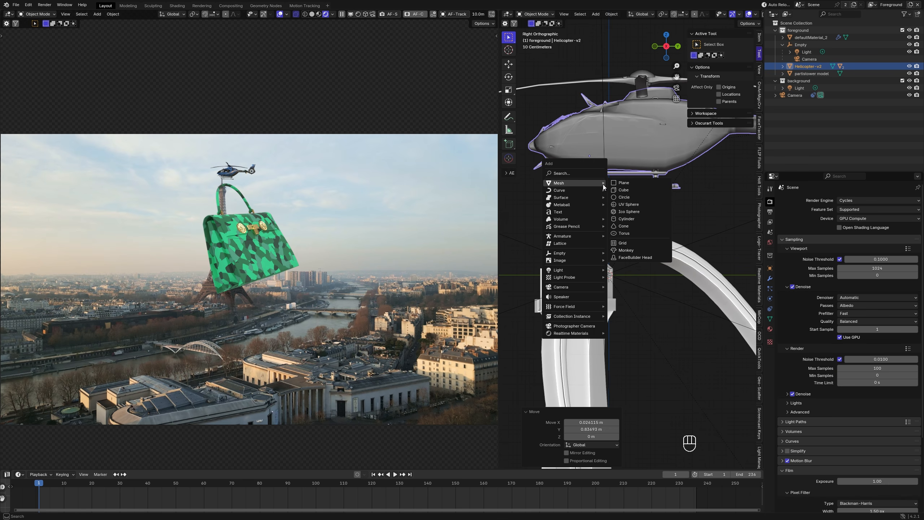
click(623, 190)
drag(499, 236, 379, 236)
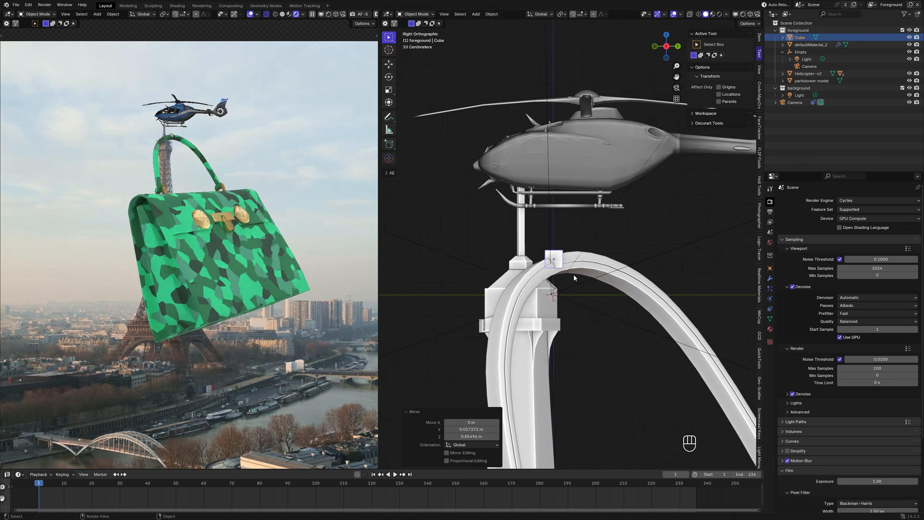
- Align the cube with the handbag handle in front view, then resize and reposition it in right view
key(KP_1)
scroll(565, 295, up, 4)
key(g)
click(554, 286)
key(KP_3)
key(s)
click(594, 309)
key(g)
click(592, 305)
- Fine-tune the cube's position over the handbag handle from the front view
key(KP_1)
shift+middle_drag(679, 347, 510, 348)
middle_drag(510, 348, 570, 345)
key(g)
click(579, 329)
key(z)
key(g)
click(590, 324)
- Stretch the cube along Z into a thin vertical strap between the handbag handle and the helicopter
alt+middle_drag(588, 306, 599, 282)
scroll(600, 286, down, 3)
key(s)
key(z)
click(418, 378)
key(z)
alt+middle_drag(418, 378, 393, 382)
alt+scroll(393, 382, up, 1)
scroll(393, 382, up, 2)
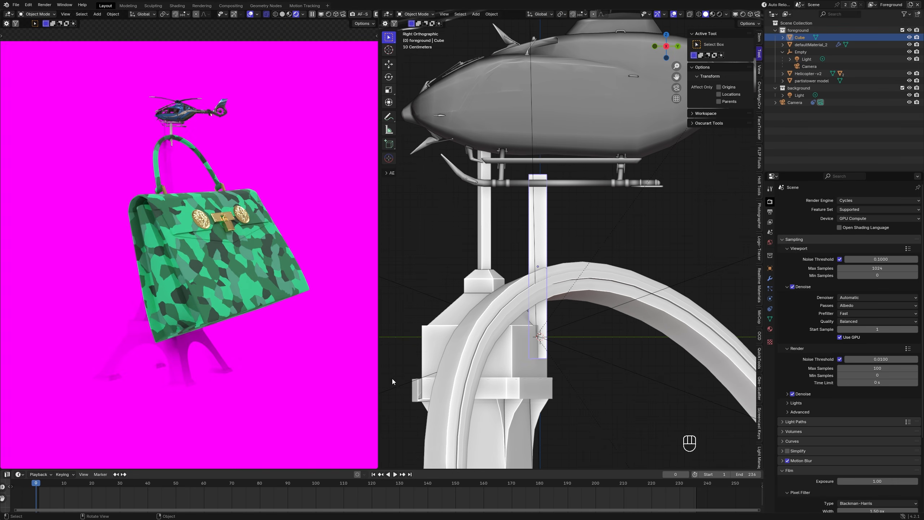
- Return to frame 1, then scale the strap down and move it between the handle top and the helicopter skids
click(374, 475)
shift+middle_drag(558, 228, 581, 254)
key(g)
click(602, 199)
key(s)
click(622, 281)
- Edit the strap's mesh, moving its bottom vertices onto the handle and its top vertices up into the helicopter body
key(Tab)
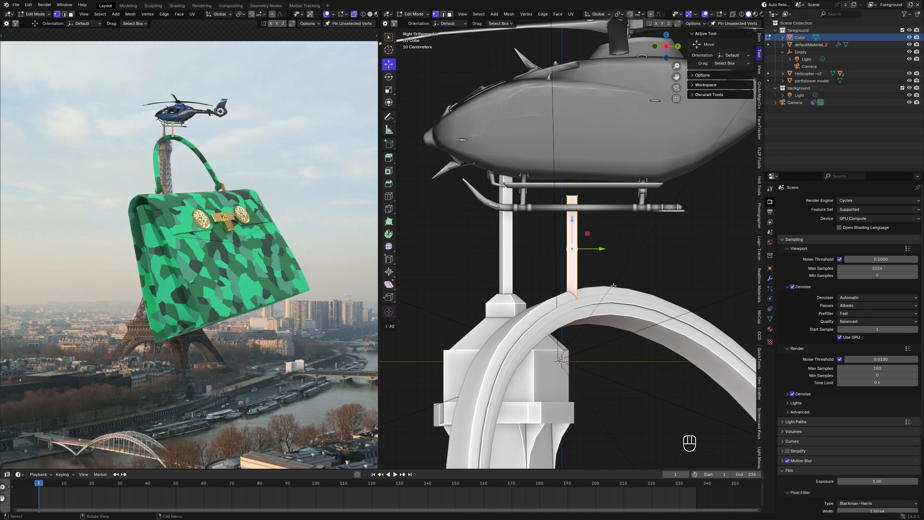
key(alt+z)
drag(543, 272, 606, 321)
drag(572, 302, 579, 297)
drag(546, 178, 601, 214)
drag(572, 196, 572, 165)
- Add 20 loop cuts along the strap and bend its middle into a soft curve with proportional editing
key(ctrl+r)
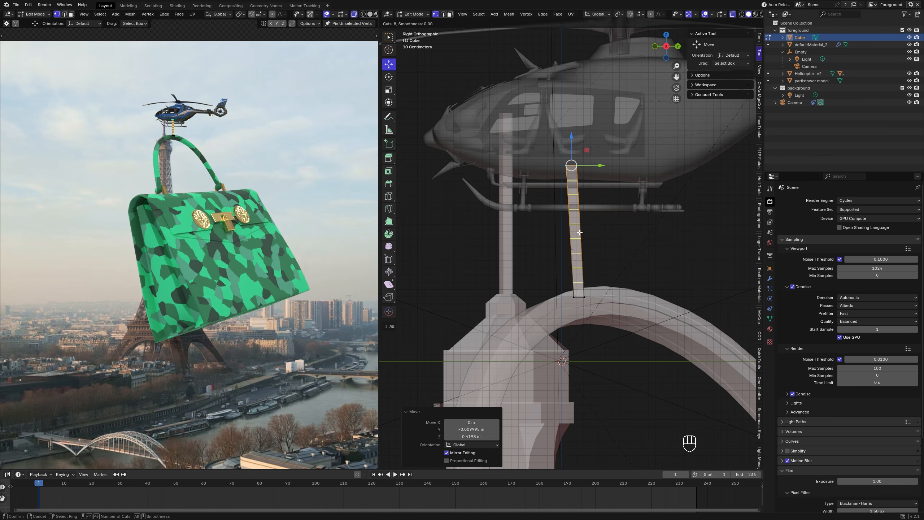
click(580, 232)
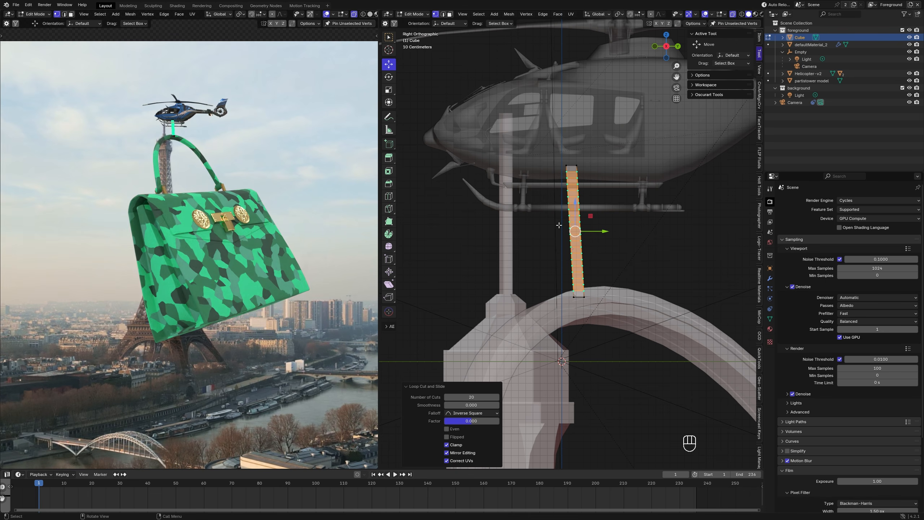
key(g)
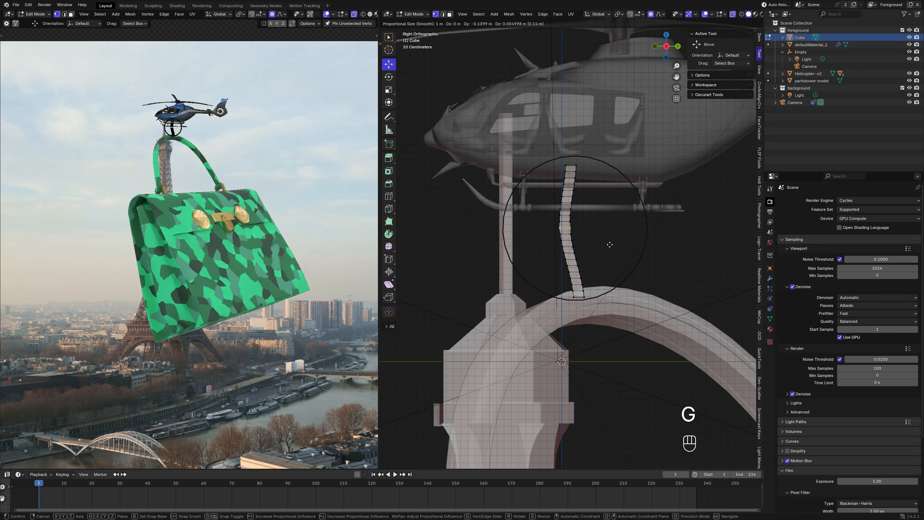
scroll(610, 247, up, 3)
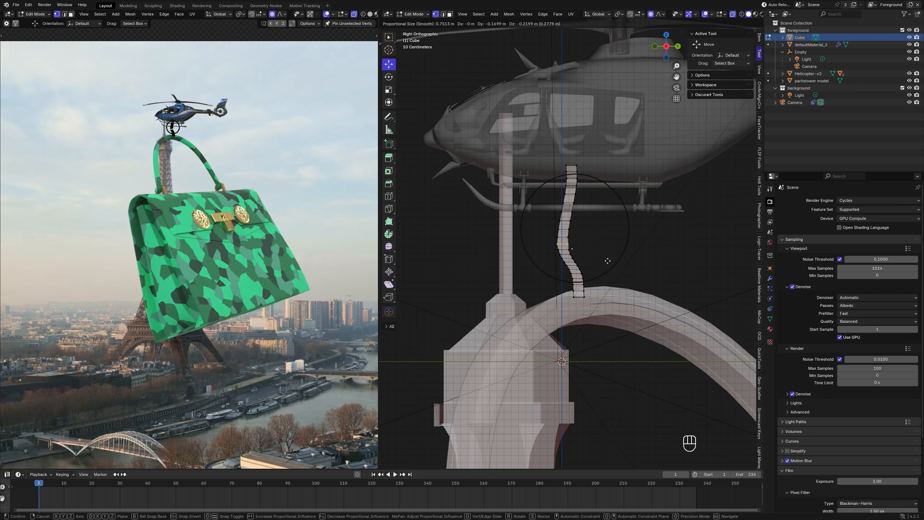
click(613, 253)
key(Tab)
key(alt+z)
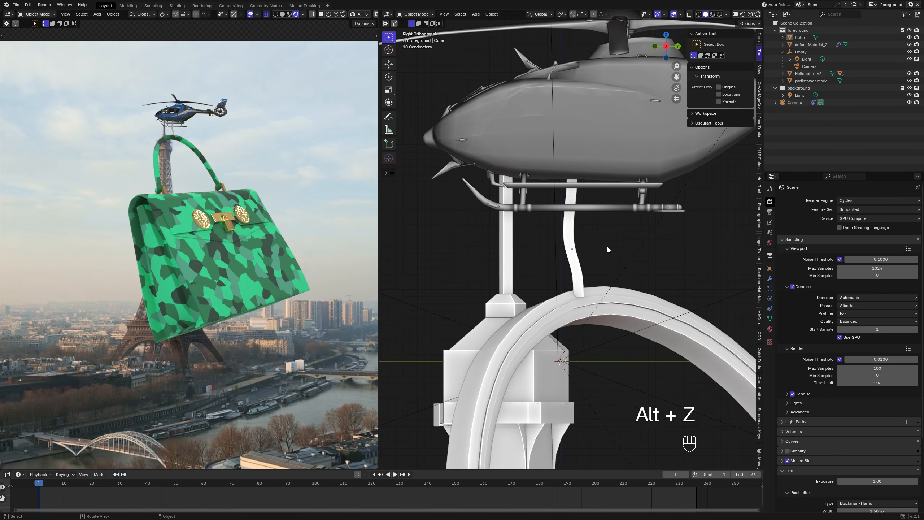
- Give the strap a new material with a dark blue base colour and a roughness of 1.0
click(569, 253)
key(alt+z)
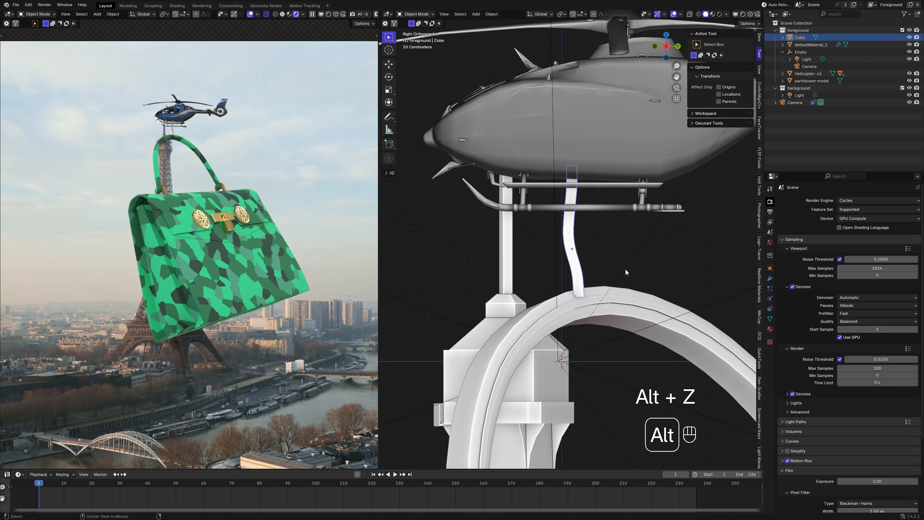
key(alt+z)
click(770, 329)
click(854, 275)
drag(840, 169, 836, 211)
drag(852, 288, 906, 286)
click(896, 276)
click(878, 223)
mouse_move(885, 175)
mouse_down()
mouse_move(887, 166)
mouse_move(899, 188)
mouse_move(883, 190)
mouse_move(891, 197)
mouse_up()
drag(871, 296, 827, 288)
scroll(577, 244, down, 1)
- Adjust the placement from several angles so the strap lines up with the bag handle and the helicopter's underside
middle_drag(576, 247, 590, 281)
key(g)
click(653, 315)
middle_drag(653, 315, 567, 288)
key(g)
click(620, 297)
click(575, 180)
key(g)
click(607, 188)
- Parent the handbag to the strap and the strap to the helicopter, both as Object parents
click(558, 256)
shift+click(558, 256)
middle_drag(559, 256, 535, 205)
key(ctrl+p)
click(535, 204)
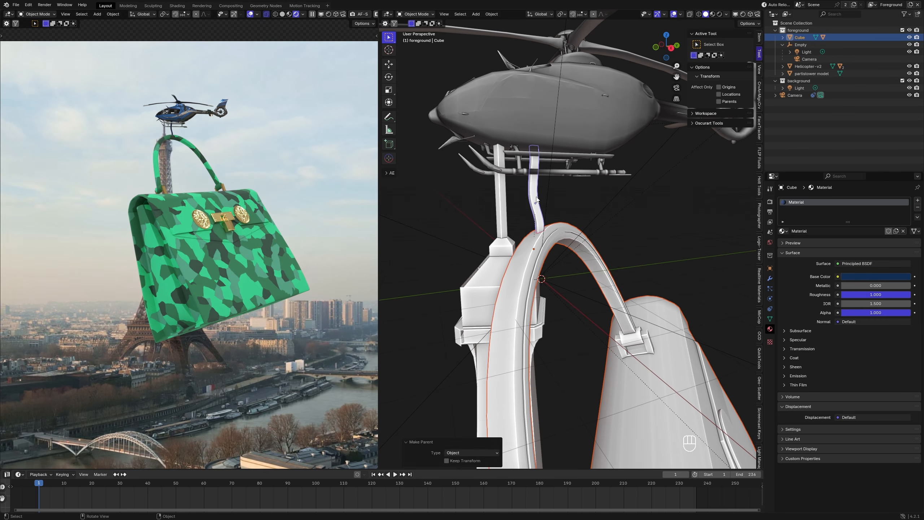
shift+click(551, 128)
key(ctrl+p)
click(551, 125)
- Try moving the helicopter together with its parented strap and handbag
scroll(551, 125, down, 4)
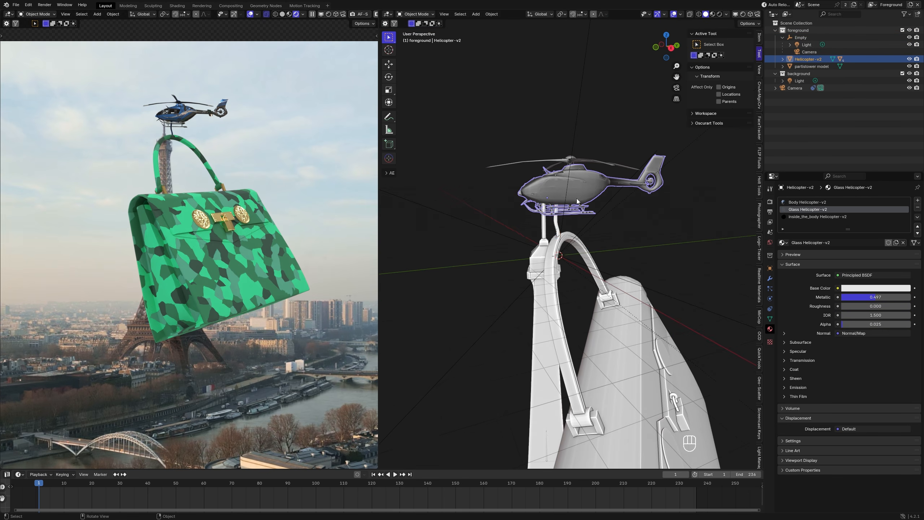
scroll(578, 195, down, 3)
key(g)
key(Escape)
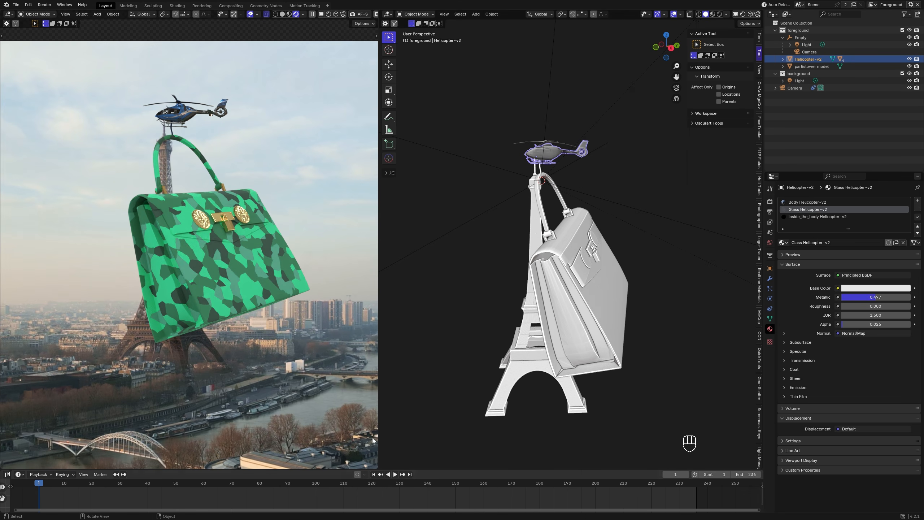
scroll(244, 250, down, 2)
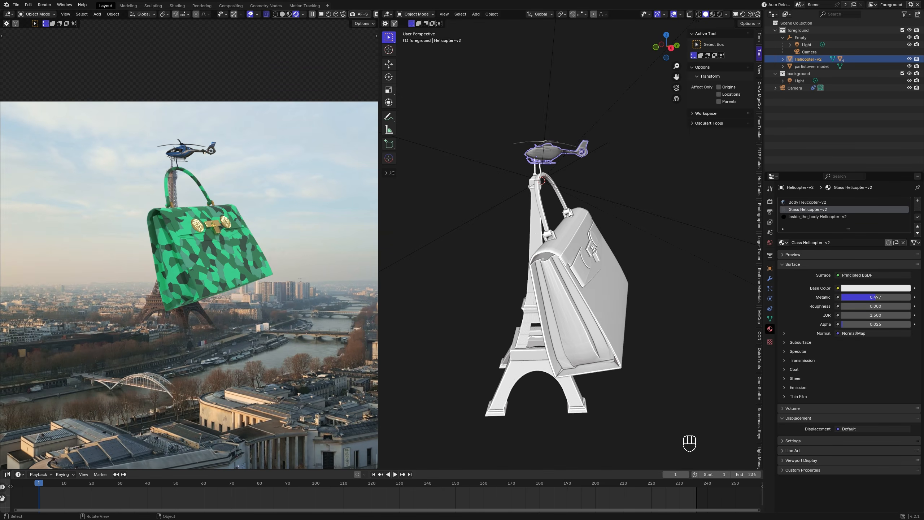
- Edit the strap's mesh in side view, shifting its middle with proportional editing to straighten the curve
scroll(569, 210, up, 6)
click(538, 182)
key(Tab)
middle_drag(538, 181, 520, 191)
alt+scroll(520, 191, up, 1)
scroll(521, 191, up, 3)
shift+middle_drag(536, 252, 579, 379)
scroll(578, 379, up, 2)
click(376, 475)
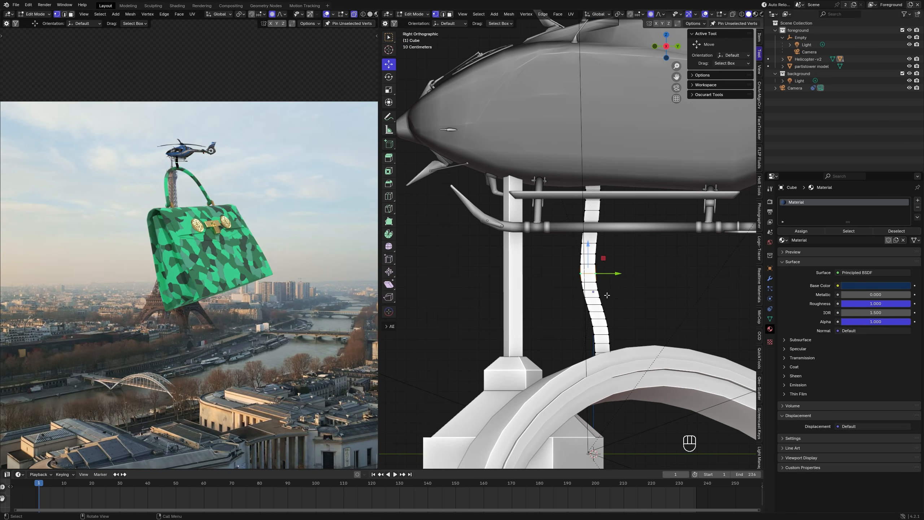
key(g)
click(626, 294)
key(Tab)
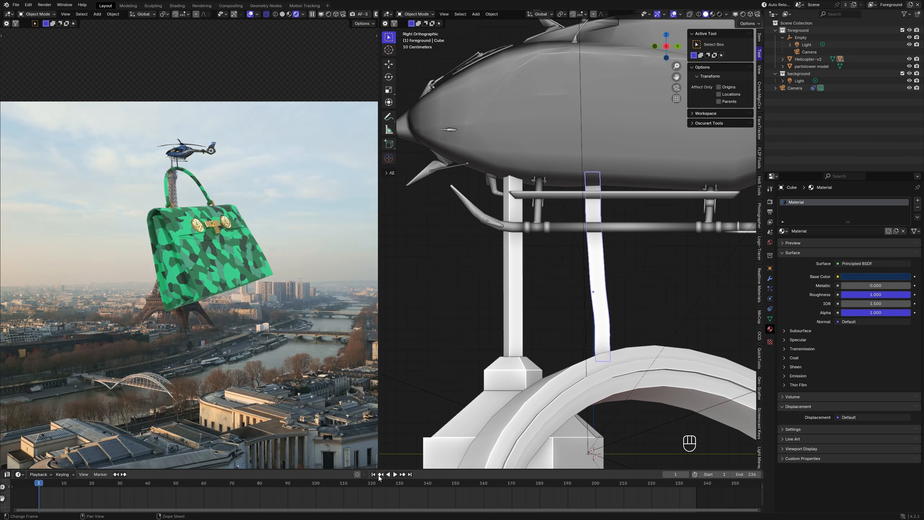
- At frame 160, keyframe the helicopter's location, rotation and scale in its position above the tower
scroll(570, 237, down, 14)
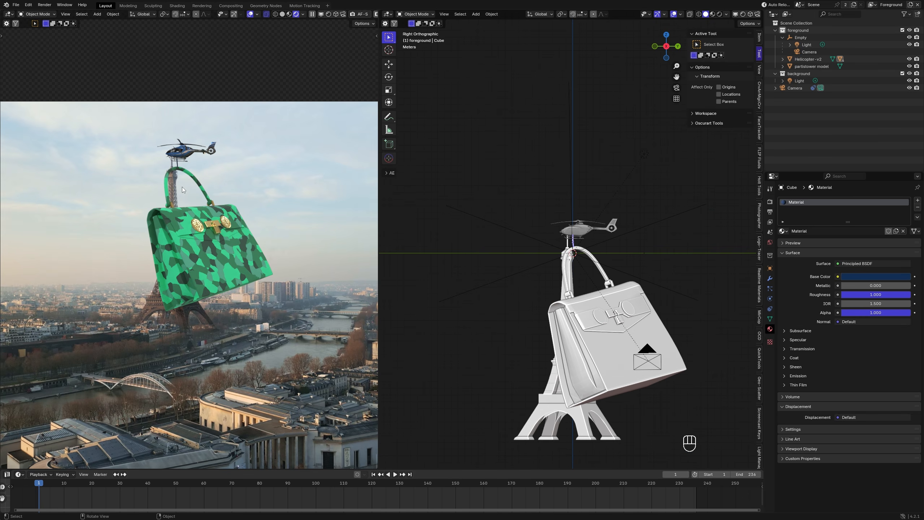
scroll(183, 244, down, 3)
scroll(313, 232, down, 1)
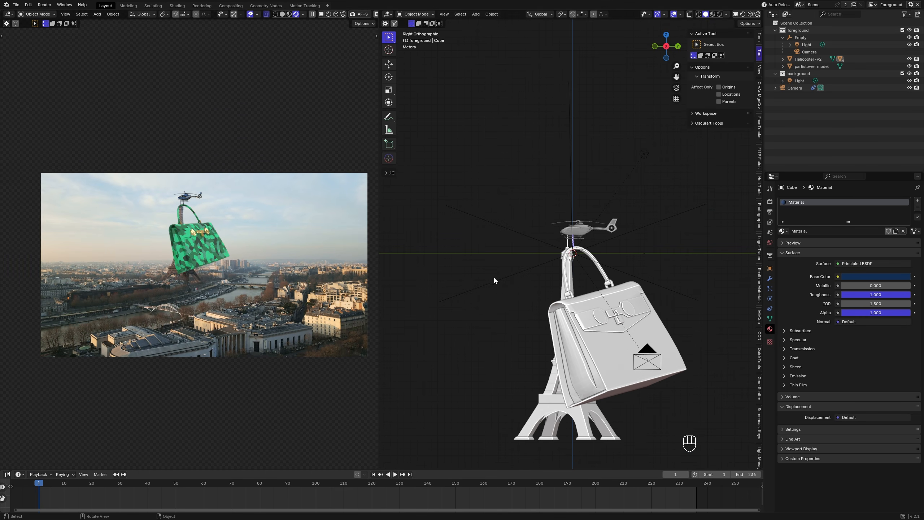
key(space)
drag(40, 484, 485, 493)
key(space)
scroll(591, 268, up, 6)
scroll(591, 268, up, 2)
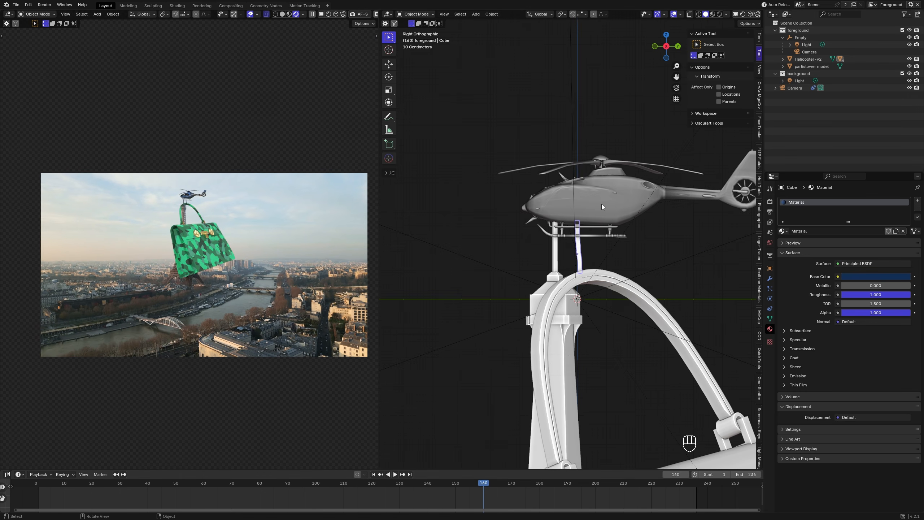
click(602, 204)
click(759, 37)
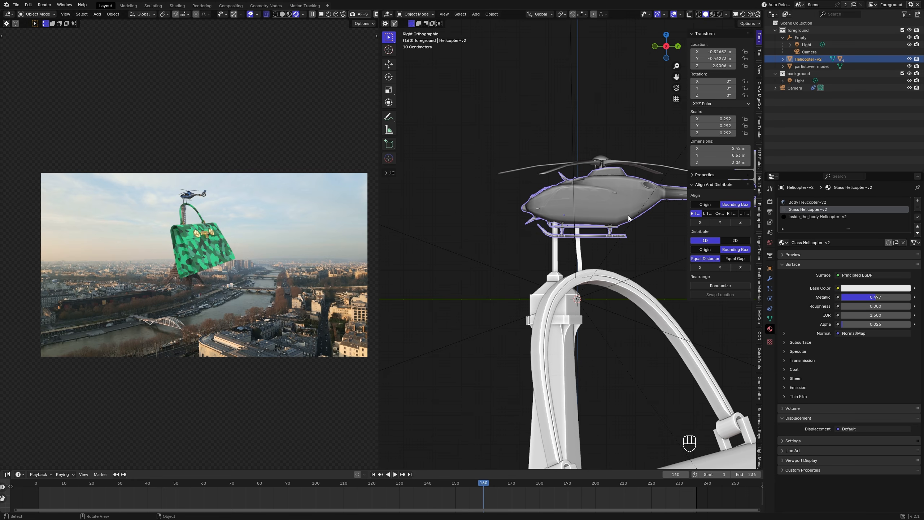
key(i)
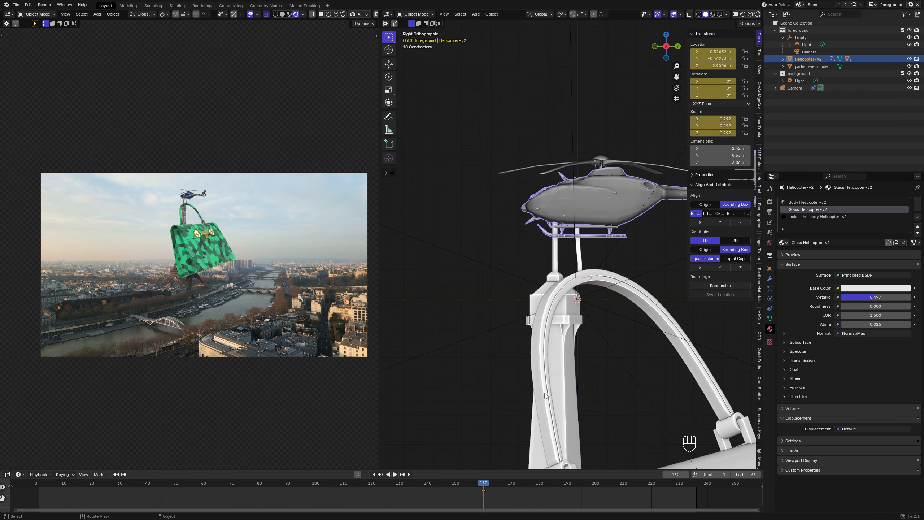
- At frame 1, move the helicopter away from the tower in top view, turn it to about -49° around Z and scale it to about 0.172
drag(484, 487, 39, 485)
scroll(498, 259, down, 3)
alt+middle_drag(497, 259, 514, 292)
scroll(579, 284, down, 11)
shift+middle_drag(580, 284, 556, 259)
key(g)
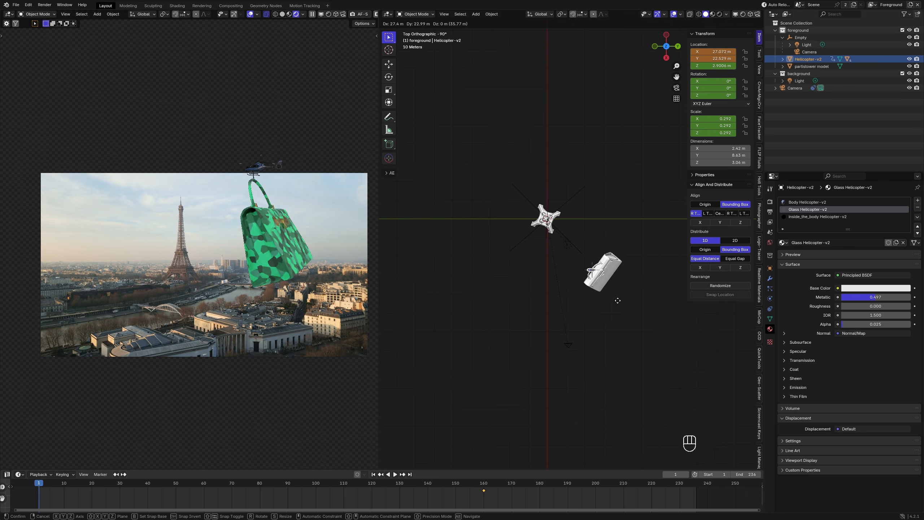
click(602, 323)
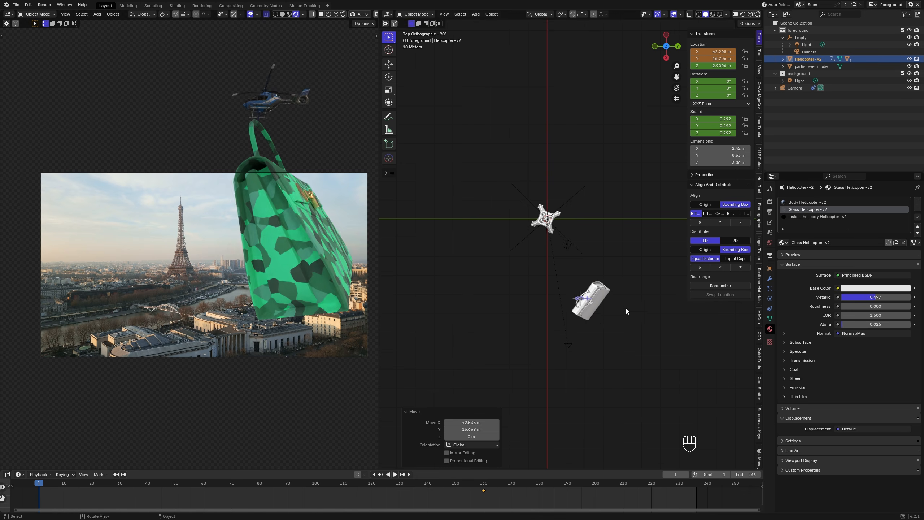
key(r)
click(607, 350)
key(s)
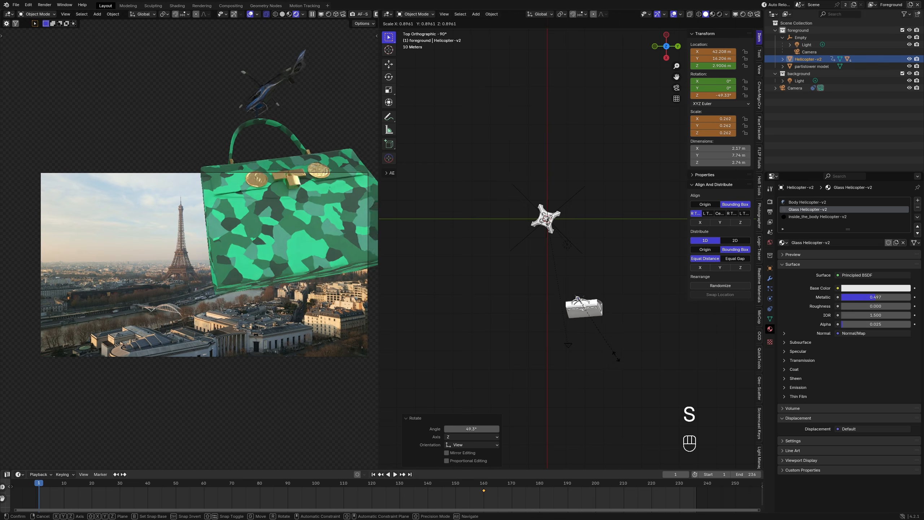
click(597, 329)
key(g)
click(611, 347)
- Lower the helicopter and bag to just outside the camera frame, set Z rotation to about -59.1°, and keyframe the helicopter at frame 1
alt+middle_drag(611, 346, 616, 326)
key(g)
click(622, 337)
key(r)
click(616, 344)
key(g)
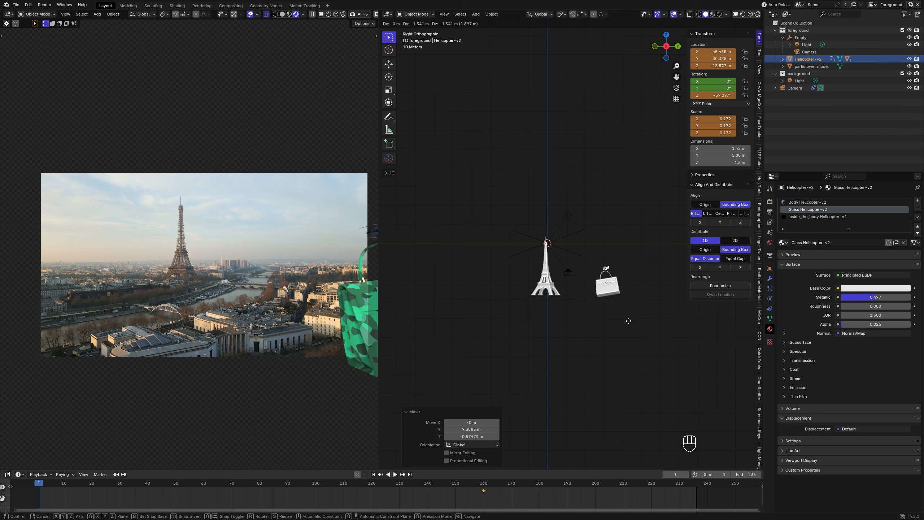
click(641, 324)
key(i)
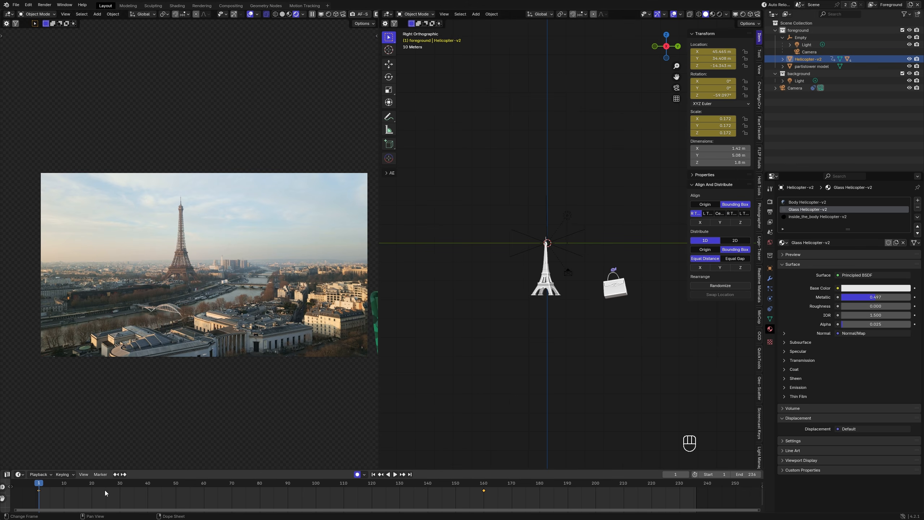
- Play and scrub through the helicopter's fly-in to review the motion, and return to frame 1
key(space)
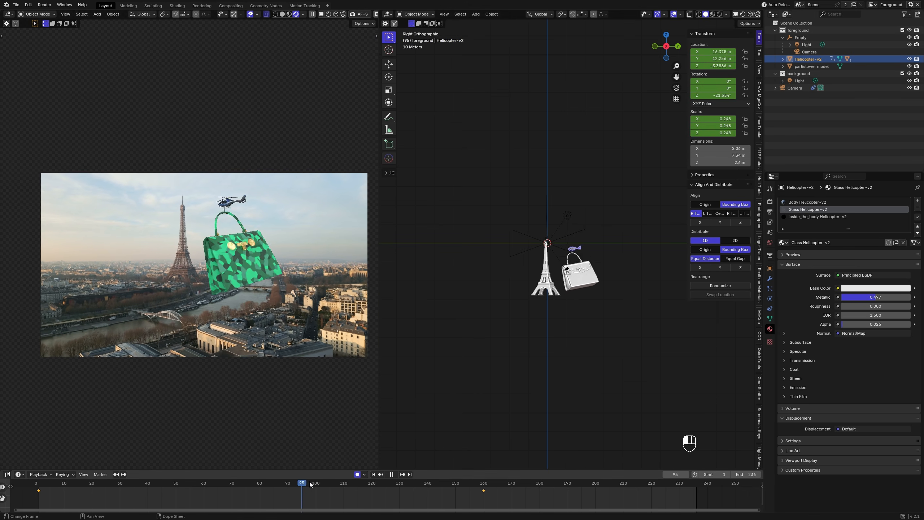
key(Escape)
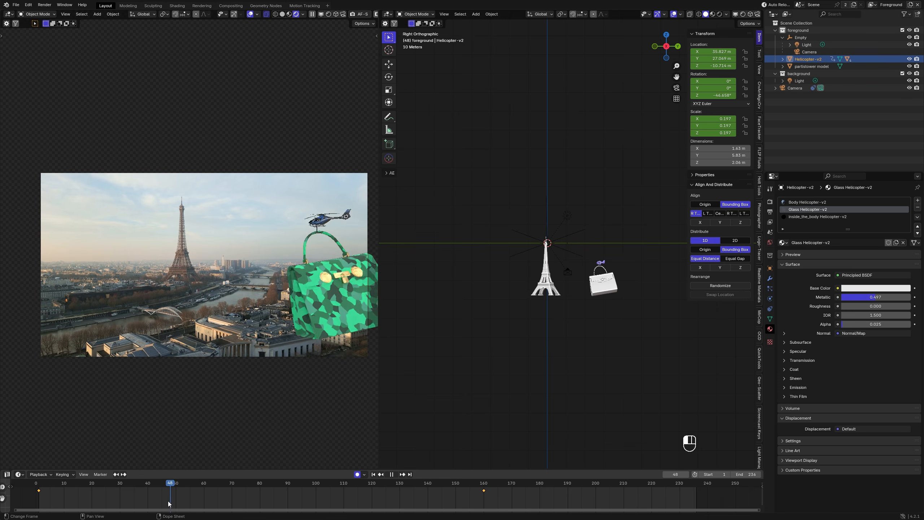
click(373, 474)
scroll(651, 309, up, 5)
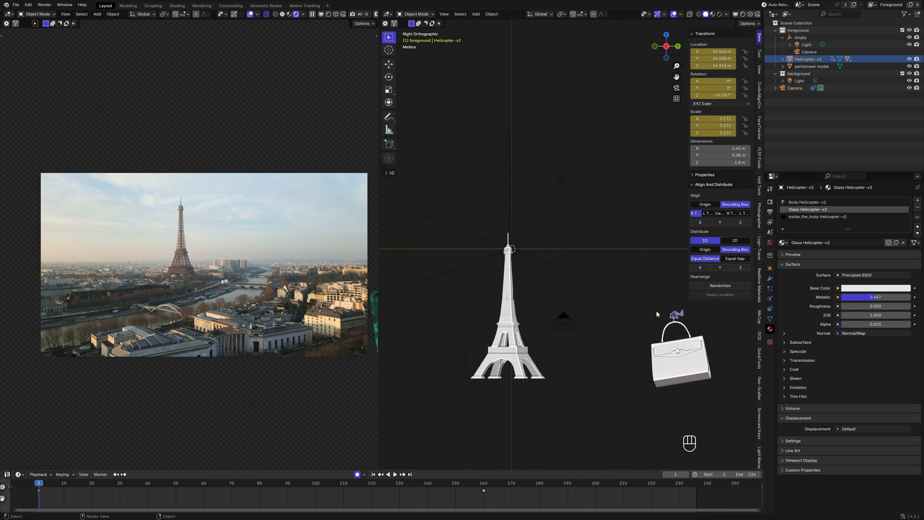
- Switch the transform orientation to Local and tilt the helicopter to about 25.7° around its local X axis at frame 1
click(540, 14)
click(540, 45)
middle_drag(531, 222, 430, 222)
scroll(562, 241, up, 3)
middle_drag(433, 225, 486, 241)
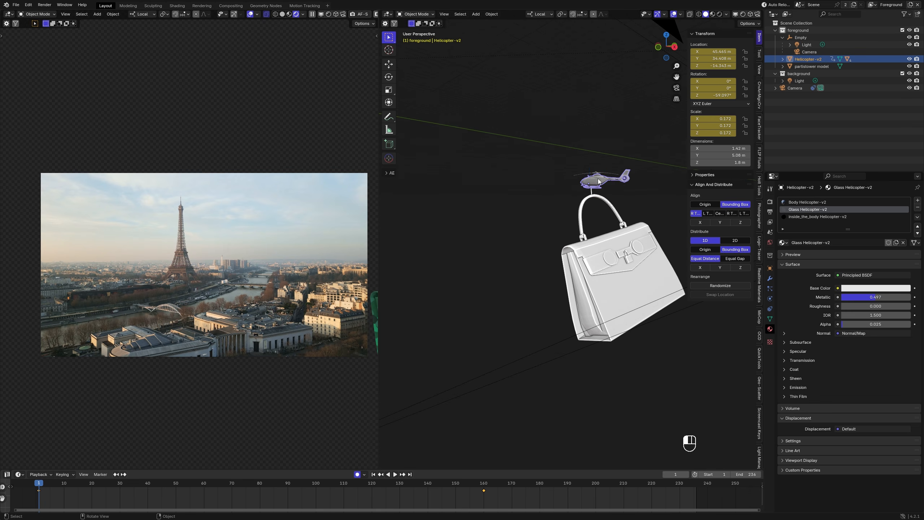
key(space)
middle_drag(601, 182, 634, 370)
scroll(558, 251, up, 2)
key(space)
key(r)
key(x)
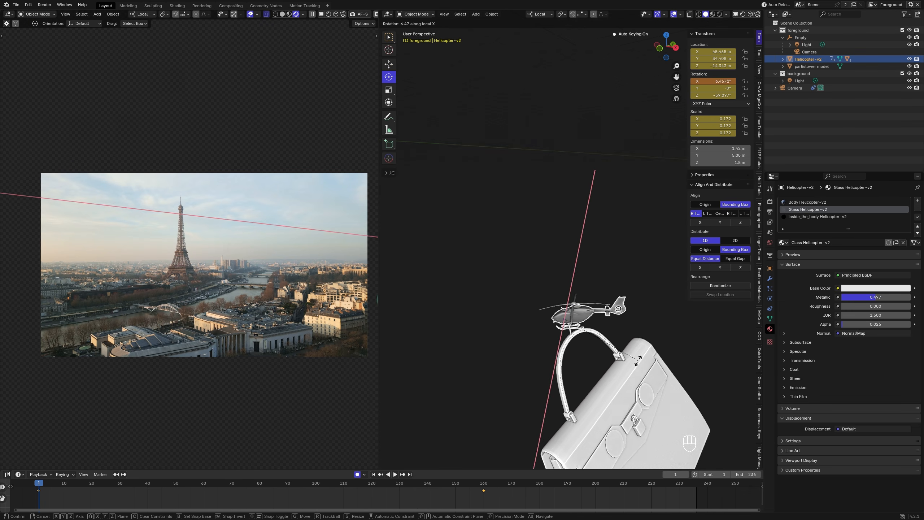
click(650, 337)
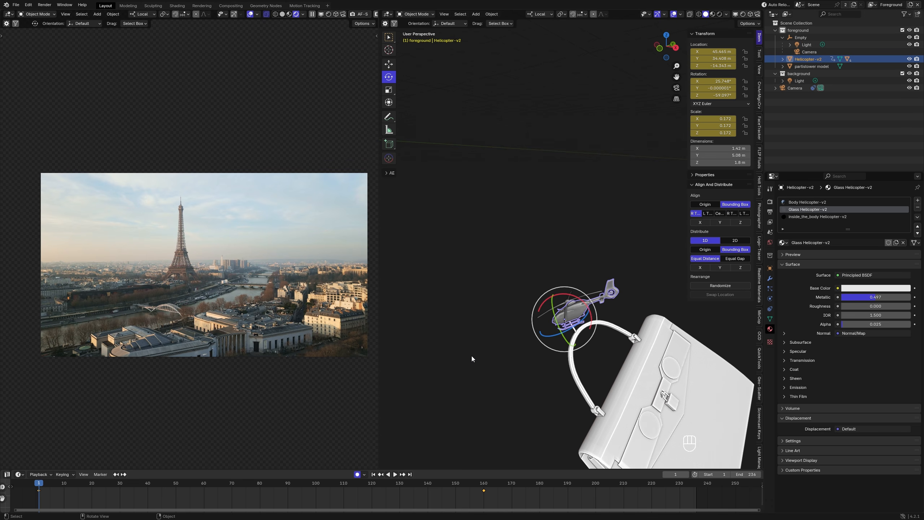
- Go to frame 170 and lower the helicopter about 0.24 m along its local Z axis
key(space)
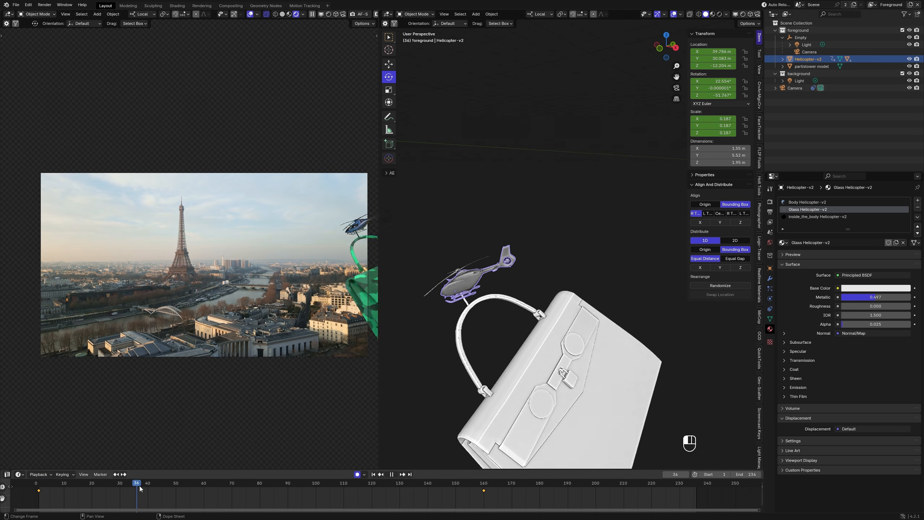
drag(333, 486, 512, 487)
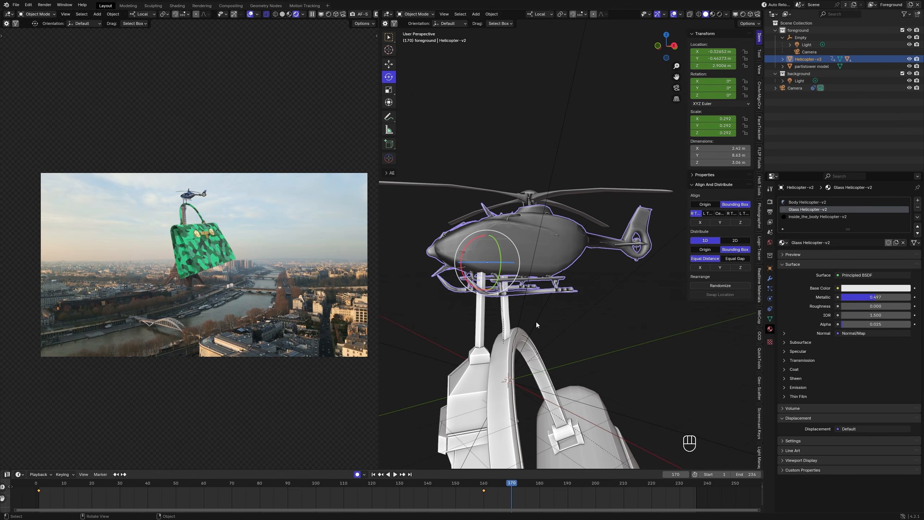
key(g)
key(z)
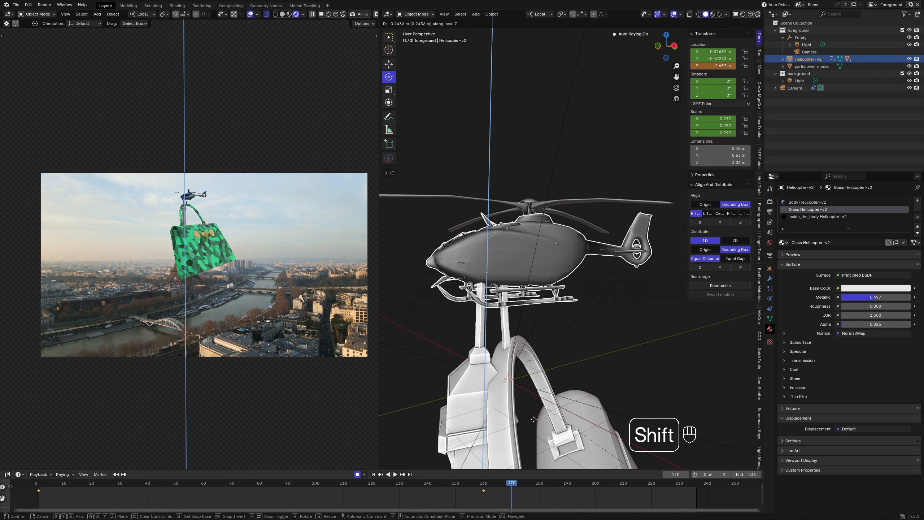
click(534, 419)
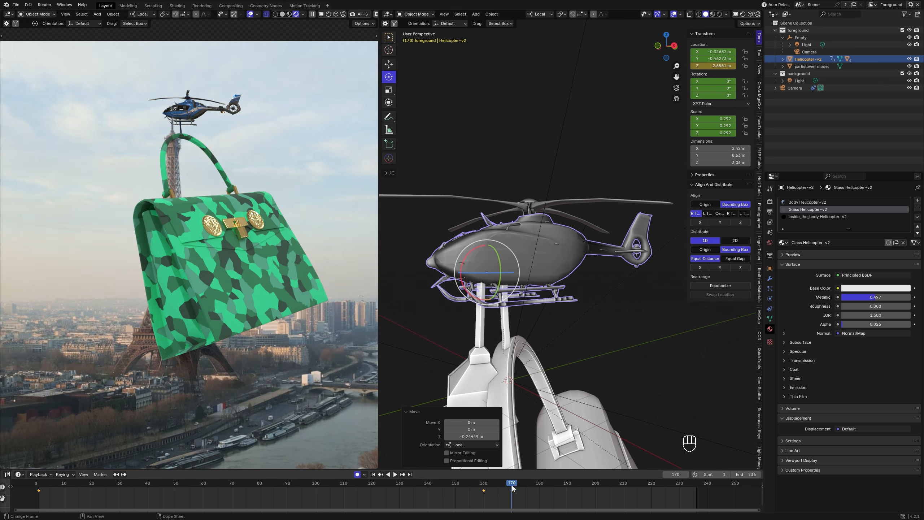
- Advance to frame 180 and raise the helicopter about 0.077 m along its local Z axis
key(space)
key(space)
key(g)
key(z)
shift+click(580, 384)
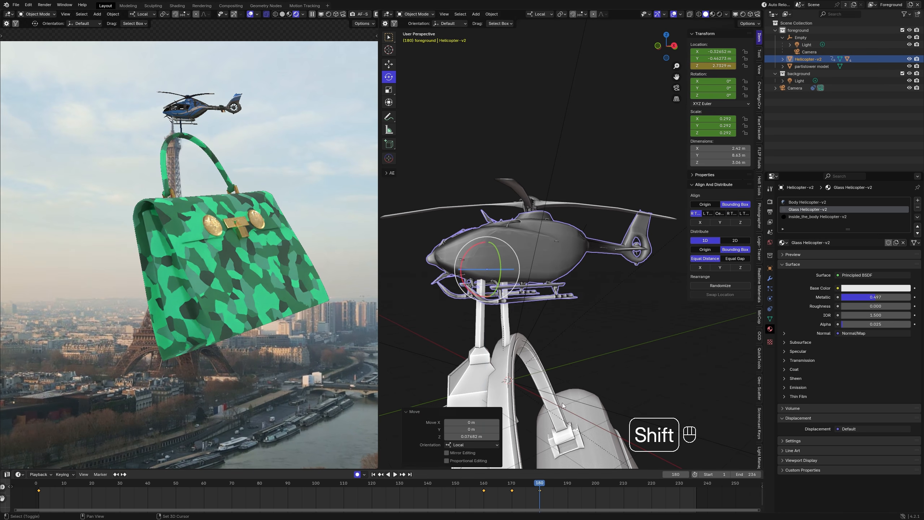
- Shift the helicopter's keyframe at frame 180 to frame 185
drag(481, 484, 554, 490)
mouse_move(546, 485)
mouse_down()
mouse_move(513, 489)
mouse_move(556, 497)
mouse_move(473, 494)
mouse_move(557, 503)
mouse_move(557, 490)
mouse_up()
- Add a keyframe at frame 190 that holds the helicopter's pose from frame 185
scroll(554, 310, down, 5)
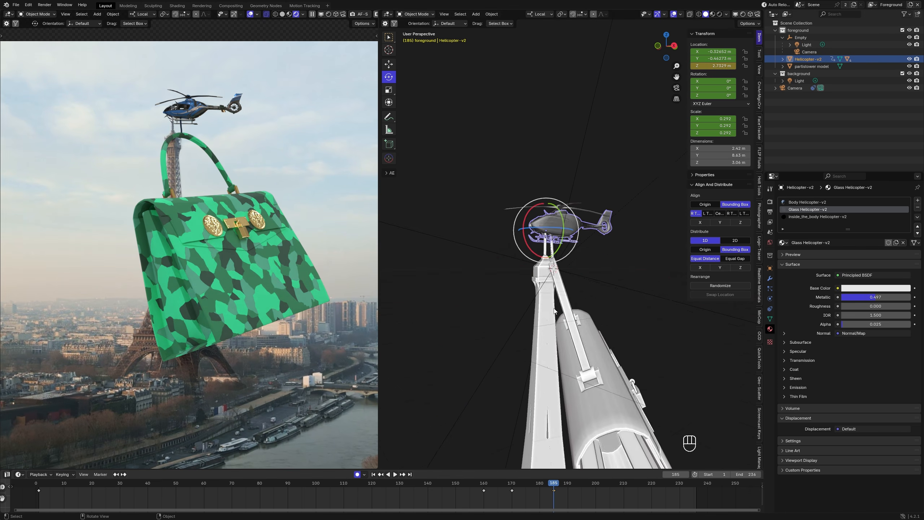
middle_drag(544, 314, 559, 255)
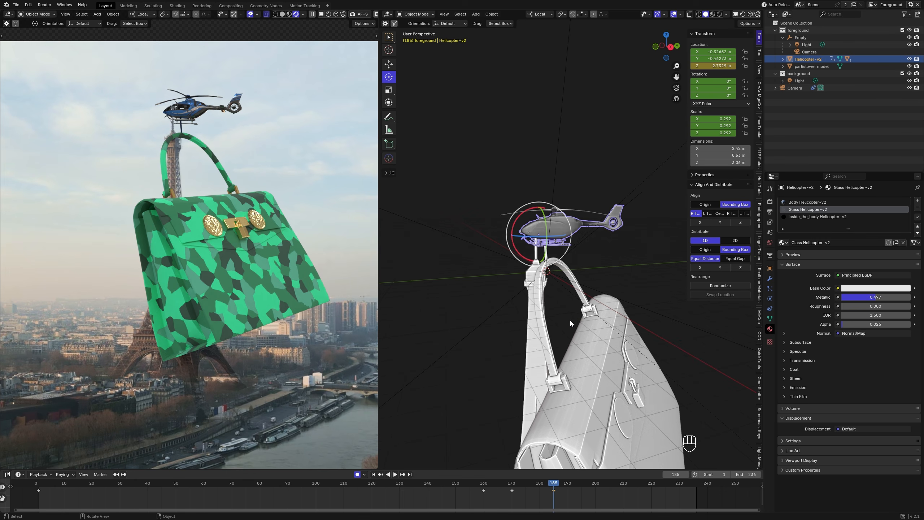
scroll(345, 239, down, 3)
shift+middle_drag(345, 236, 366, 259)
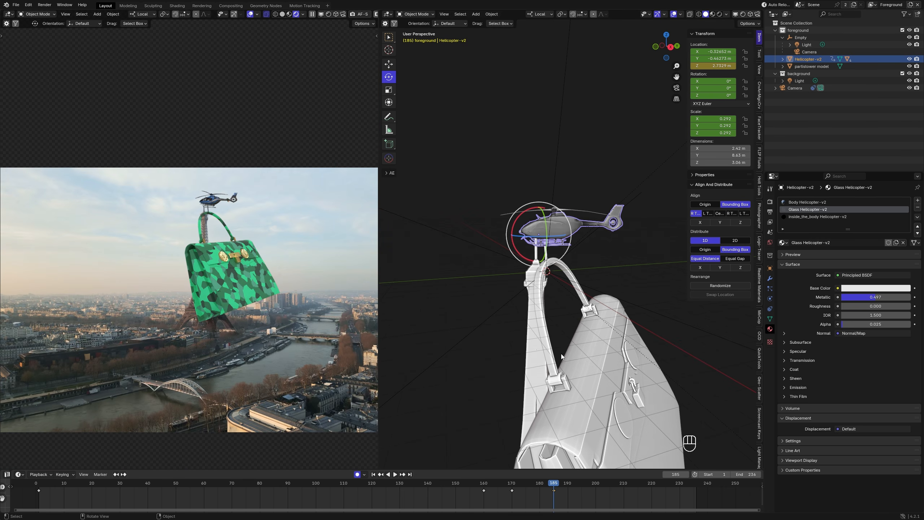
mouse_move(554, 487)
mouse_down()
mouse_move(529, 490)
mouse_move(567, 487)
mouse_up()
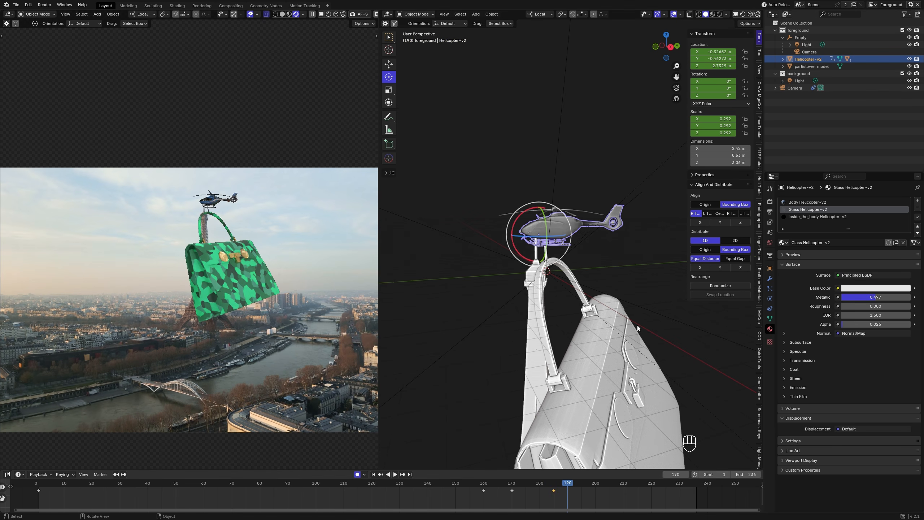
key(space)
- At frame 210, rotate the helicopter and bag about 22.5° around Z in top view
scroll(563, 291, down, 4)
alt+middle_drag(557, 278, 593, 330)
scroll(567, 306, down, 2)
key(r)
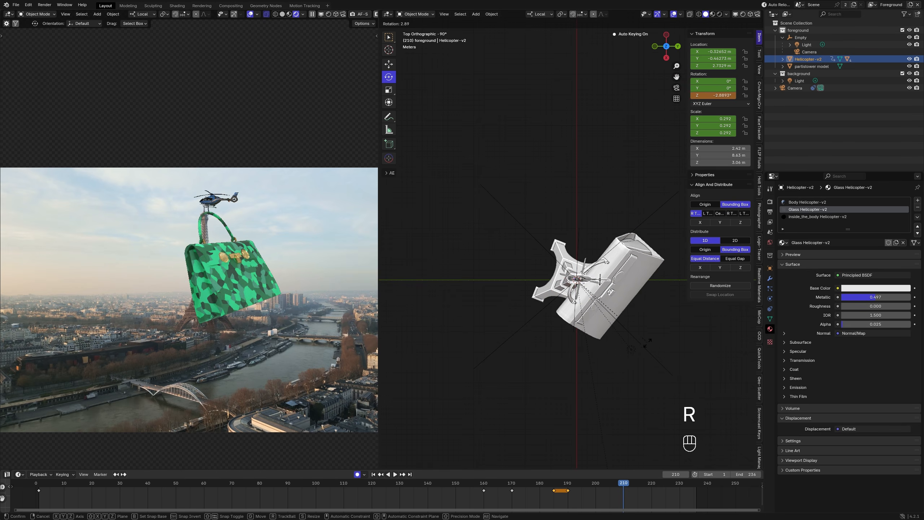
click(617, 386)
- At frame 210, move the helicopter and bag about -52.7 m in X and -40.9 m in Y in top view
scroll(621, 379, down, 2)
shift+middle_drag(609, 355, 653, 407)
key(g)
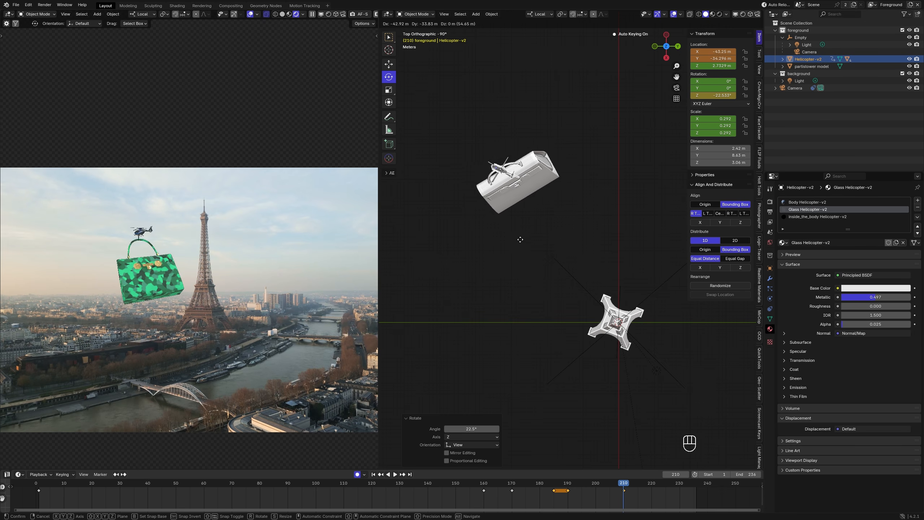
click(495, 201)
- In the right view, raise the helicopter and bag about 21.5 m, shift them about -6.5 m in Y, and move them farther from the tower
alt+middle_drag(495, 204, 548, 326)
key(g)
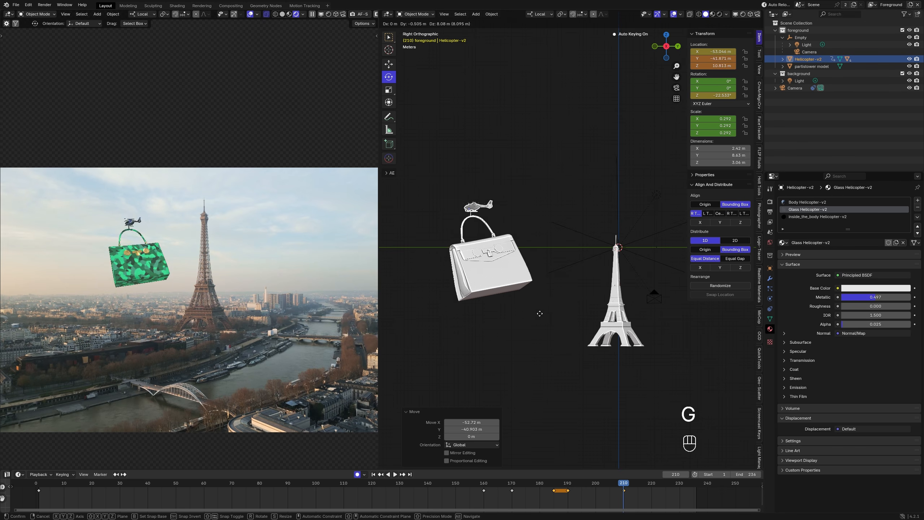
click(512, 270)
shift+middle_drag(545, 279, 666, 354)
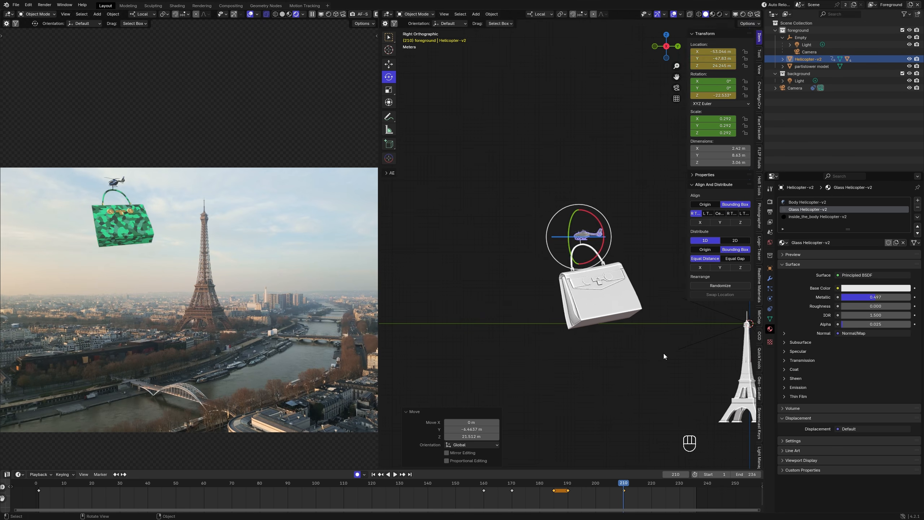
key(g)
click(598, 331)
scroll(602, 327, down, 7)
alt+middle_drag(608, 322, 618, 350)
- Shift the helicopter's departure keyframe to frame 230 and return to frame 185
drag(621, 486, 602, 486)
drag(651, 503, 680, 492)
mouse_move(568, 484)
mouse_down()
mouse_move(678, 497)
mouse_move(571, 501)
mouse_move(551, 485)
mouse_move(645, 489)
mouse_move(555, 494)
mouse_up()
scroll(270, 349, up, 1)
shift+middle_drag(631, 409, 530, 339)
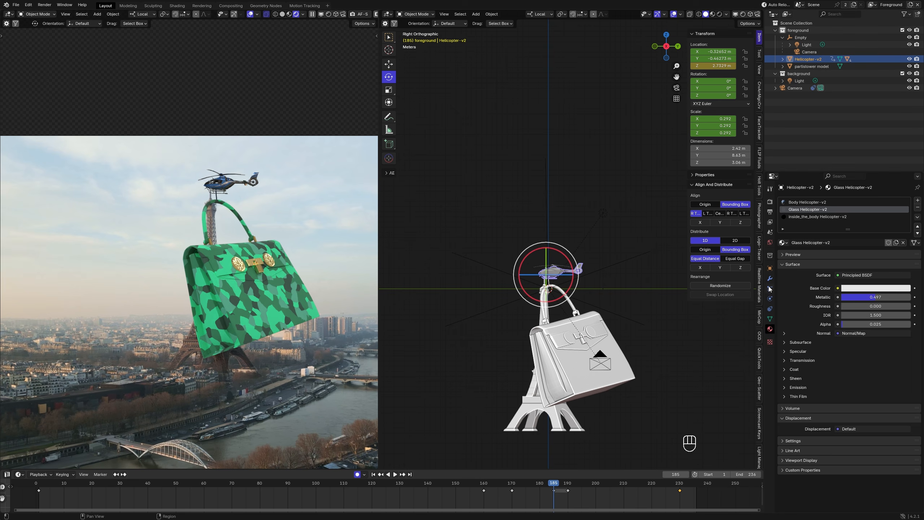
key(space)
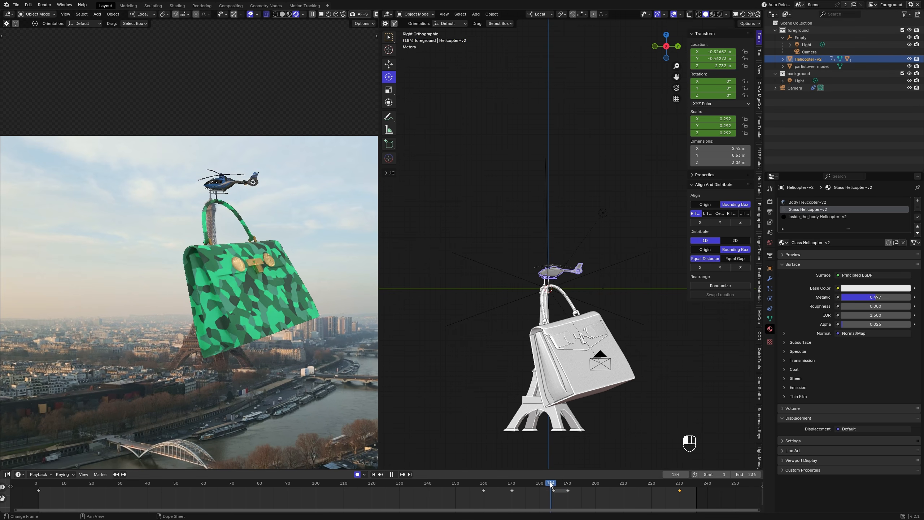
key(Escape)
- Clear the handbag's parent at frame 185 while keeping its transformation
click(771, 298)
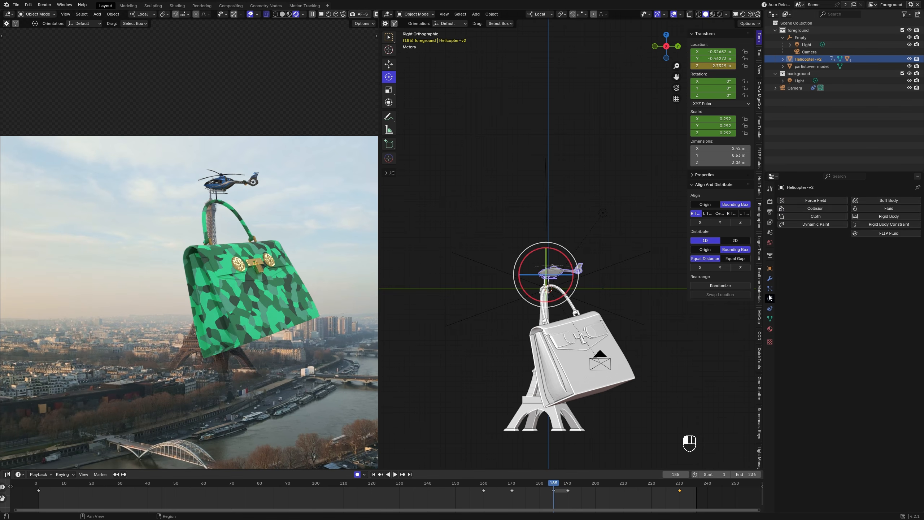
click(770, 309)
scroll(576, 323, up, 3)
click(577, 322)
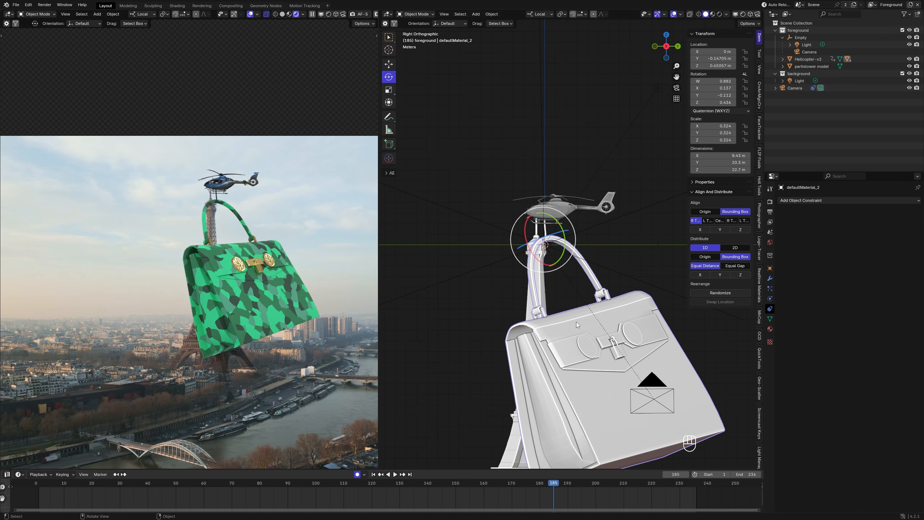
key(alt+p)
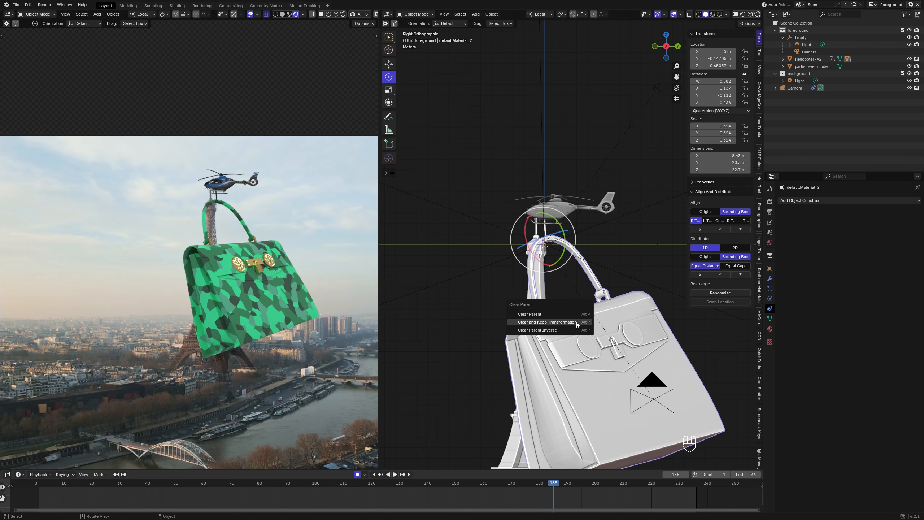
click(577, 322)
- At frame 190, give the handbag a Child Of constraint that targets the helicopter
drag(542, 486, 569, 500)
click(881, 200)
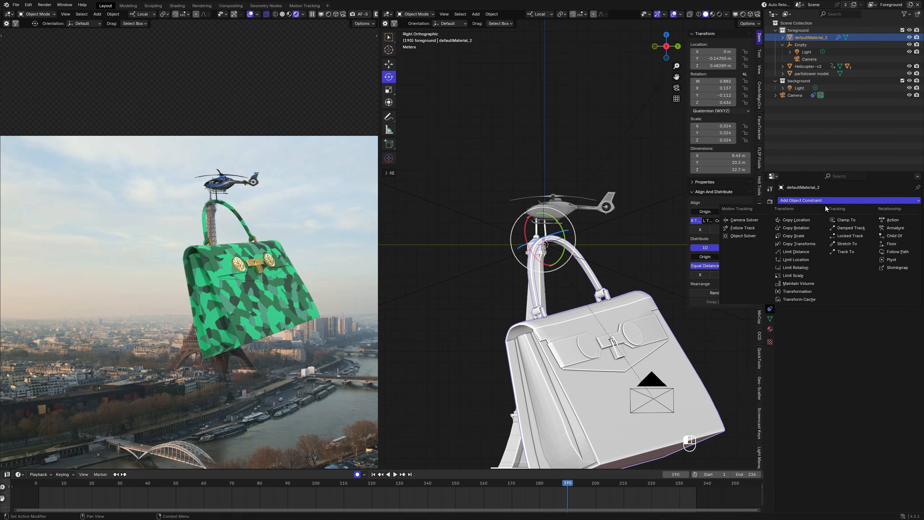
click(891, 235)
click(907, 223)
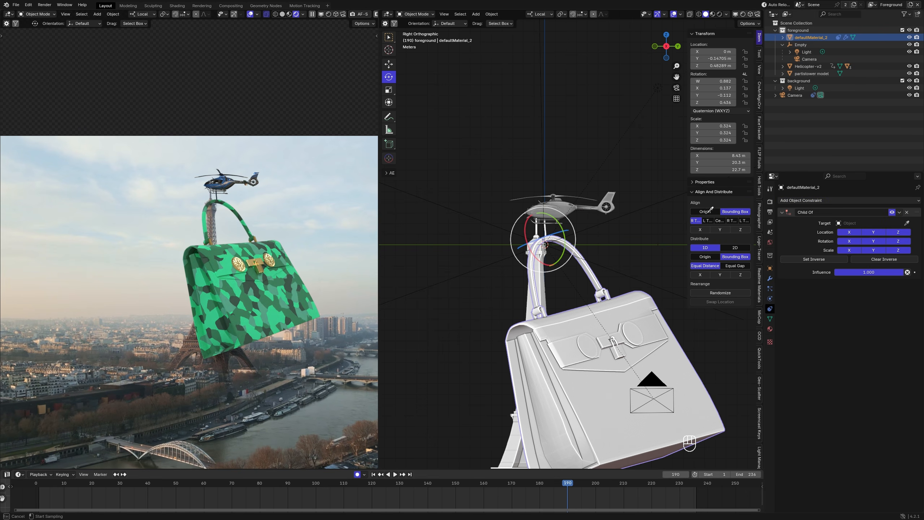
click(564, 206)
- Keyframe the handbag's Child Of influence at 1.000 on frame 190 and at 0 on frame 191
mouse_move(568, 486)
mouse_down()
mouse_move(252, 457)
mouse_move(219, 472)
mouse_move(569, 468)
mouse_move(551, 471)
mouse_move(568, 476)
mouse_up()
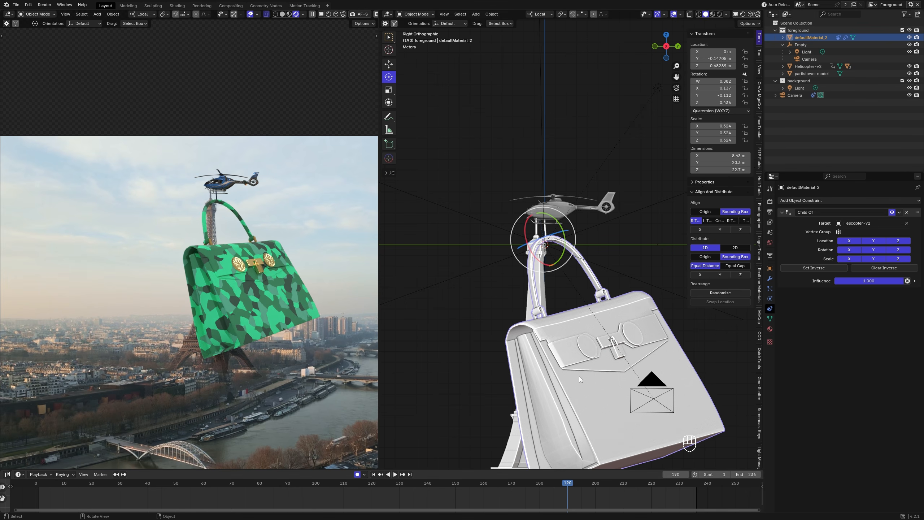
mouse_move(566, 484)
mouse_down()
mouse_move(550, 484)
mouse_move(567, 487)
mouse_up()
click(915, 280)
click(914, 280)
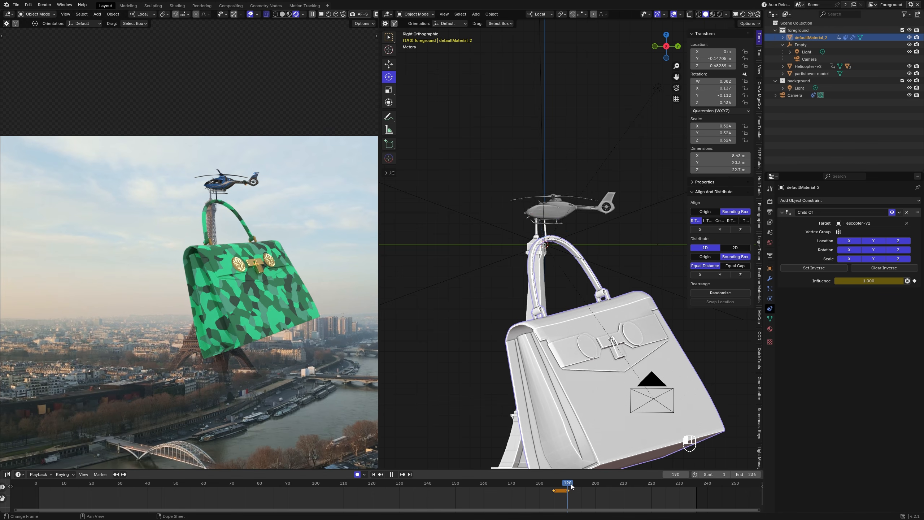
drag(569, 485, 581, 481)
drag(887, 281, 813, 280)
- Scrub through frames 186 to 219 to check how the handbag releases from the helicopter at the tower
drag(571, 482, 650, 508)
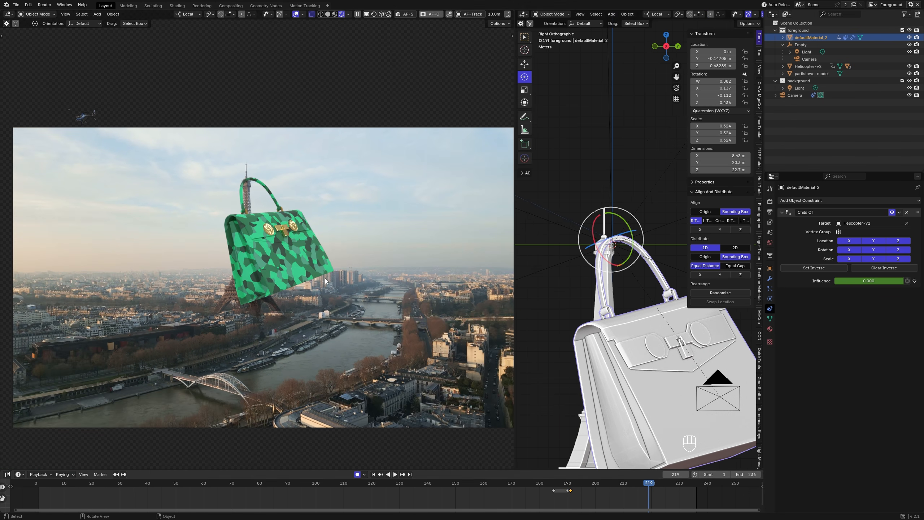
drag(599, 488, 559, 484)
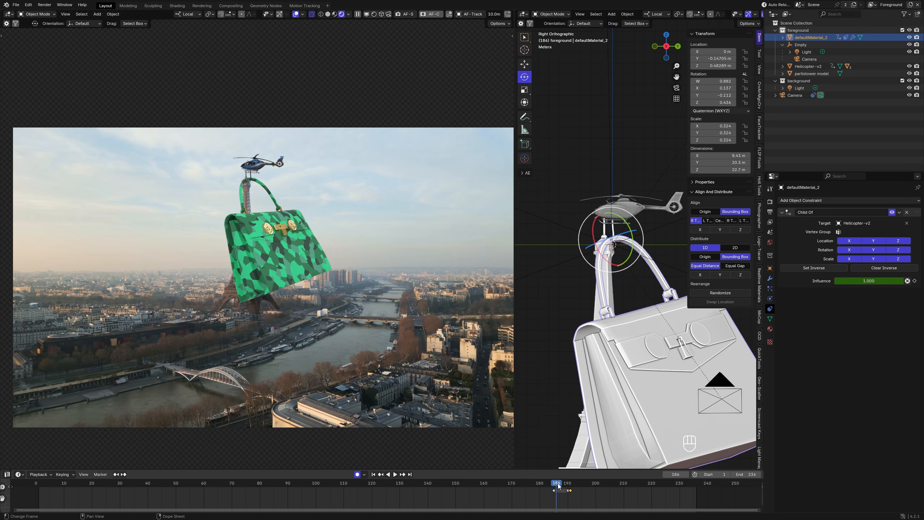
drag(560, 486, 593, 486)
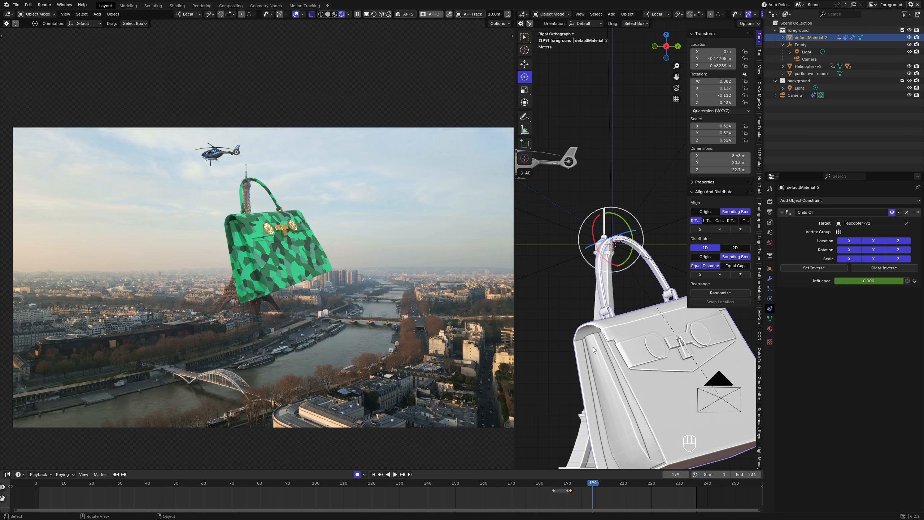
click(391, 362)
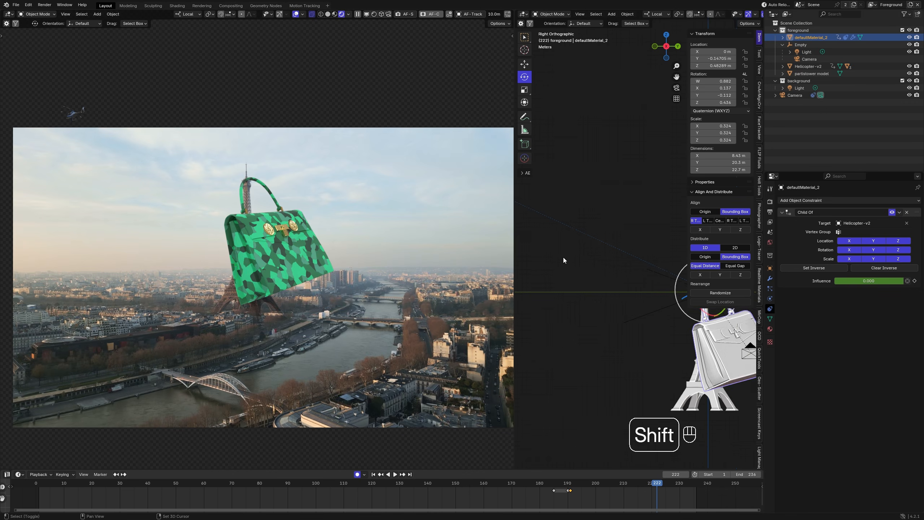
- At frame 230, tilt the helicopter nose-down around its X axis in the right view
shift+middle_drag(563, 257, 603, 292)
click(561, 228)
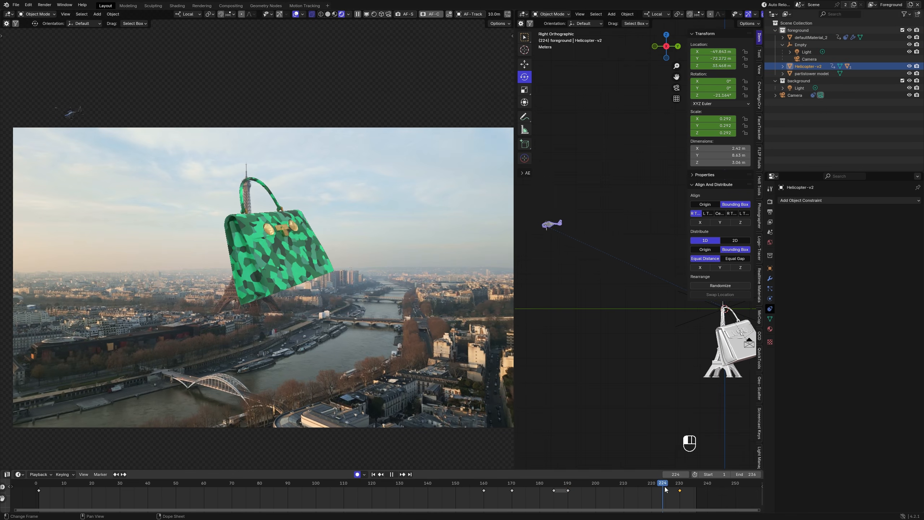
click(680, 484)
scroll(597, 290, up, 3)
shift+middle_drag(551, 248, 630, 340)
drag(557, 275, 551, 267)
drag(682, 486, 660, 491)
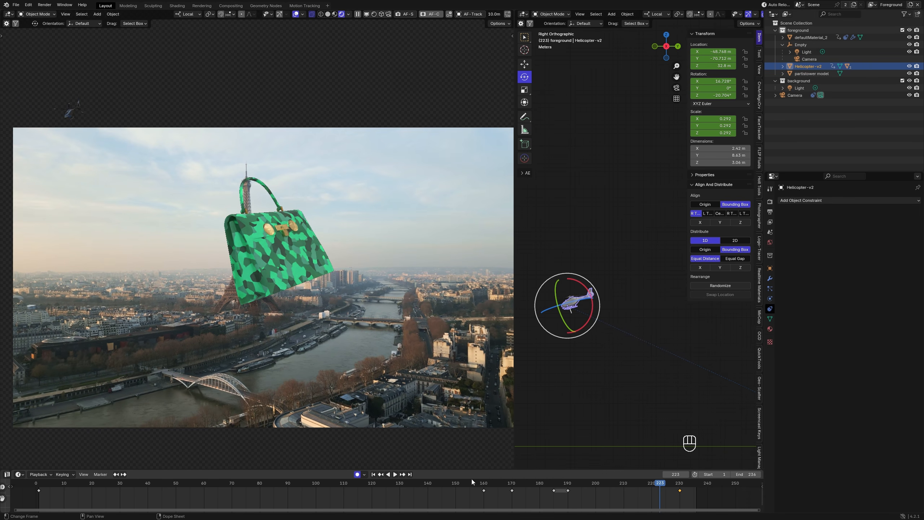
- Go to frame 174 and replace the timeline with an enlarged Shader Editor showing the World nodes
shift+middle_drag(317, 263, 303, 204)
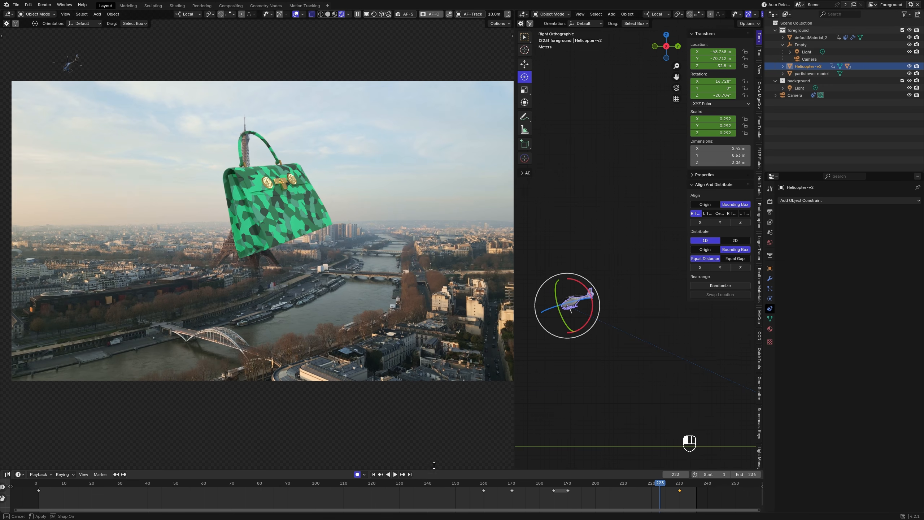
drag(434, 470, 435, 415)
drag(660, 427, 523, 432)
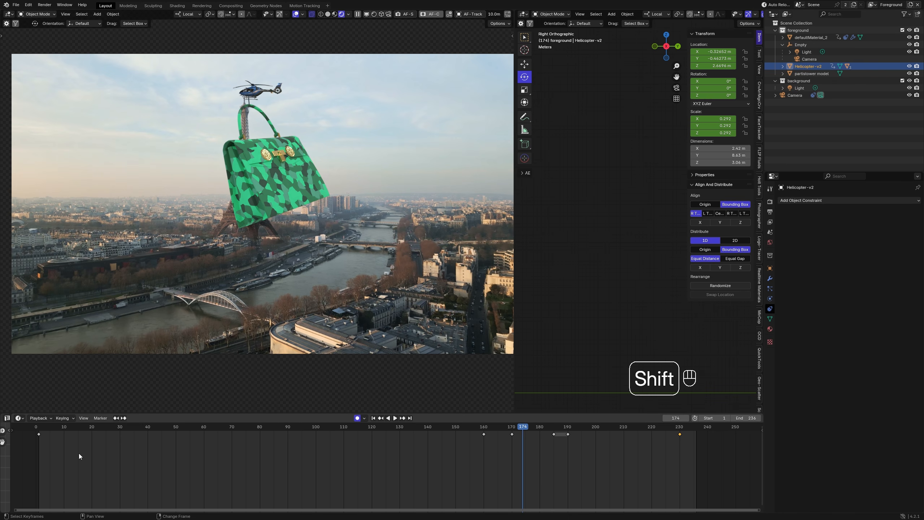
key(shift+F3)
click(19, 418)
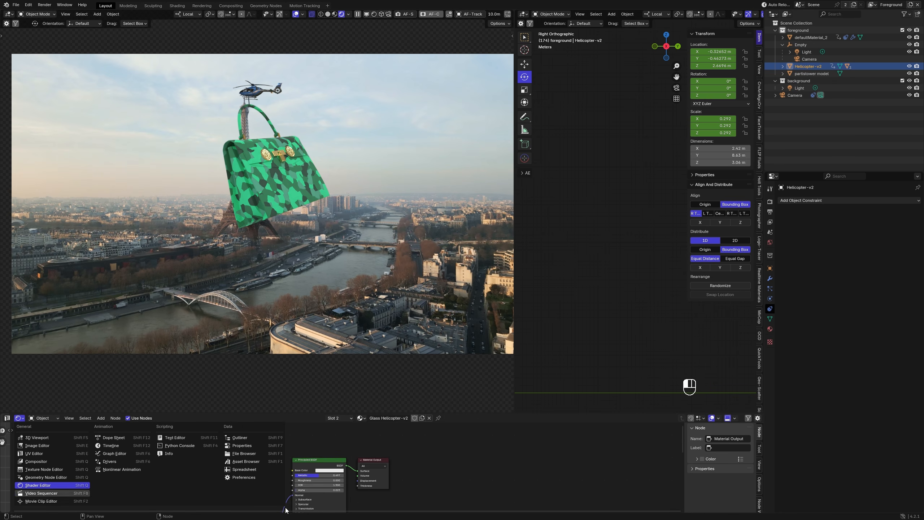
drag(470, 414, 470, 340)
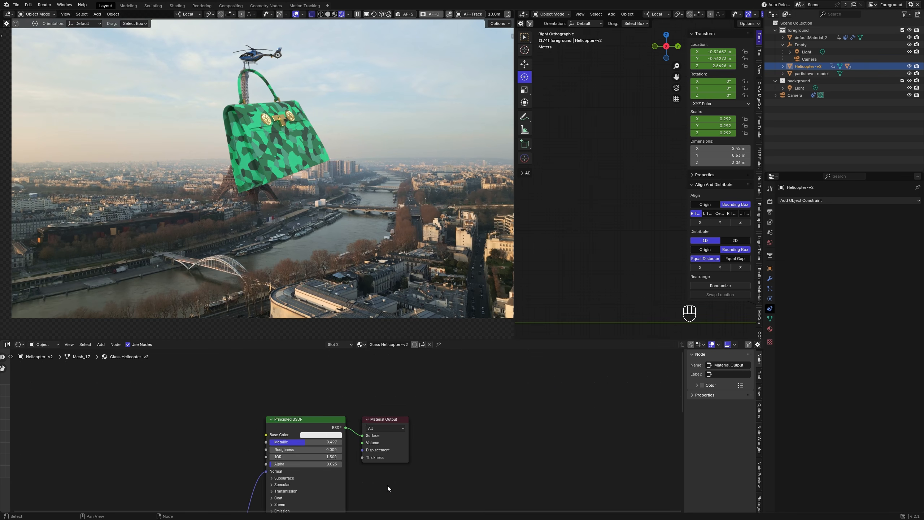
scroll(88, 394, up, 3)
click(51, 369)
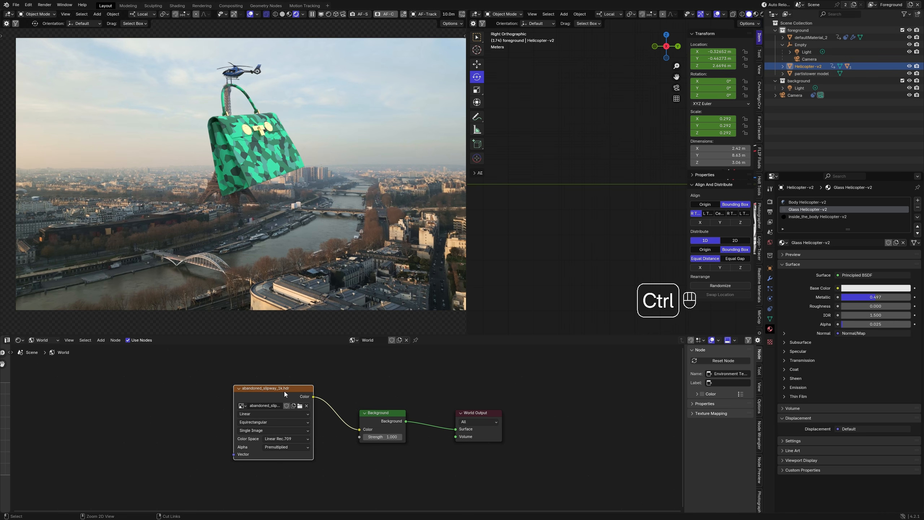
- Add Mapping and Texture Coordinate nodes to the world's abandoned_slipway environment texture and arrange the node chain
key(ctrl+t)
drag(156, 376, 267, 396)
drag(267, 396, 241, 384)
click(274, 451)
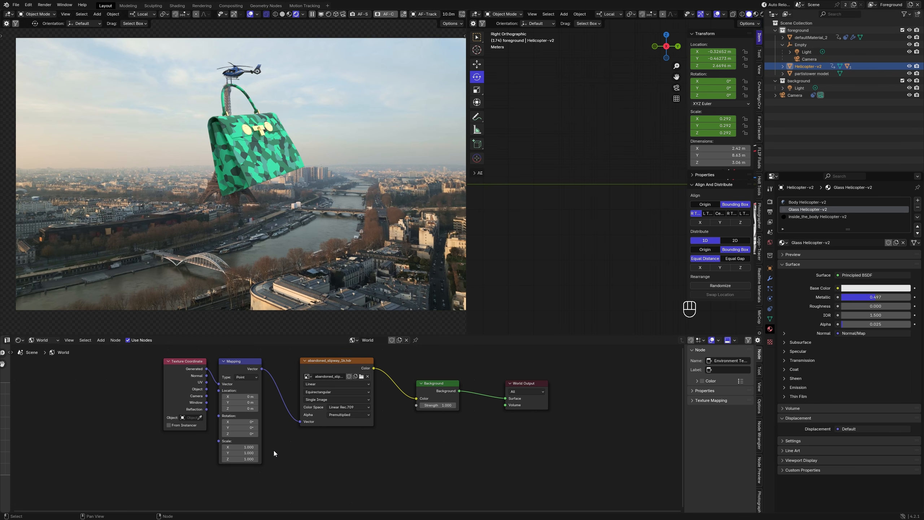
- Check in the preferences that the Node Wrangler add-on is enabled
click(60, 5)
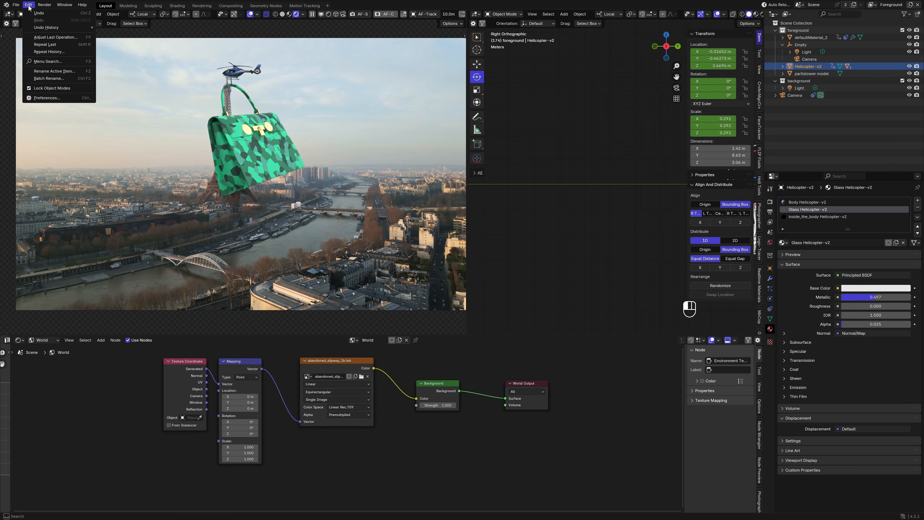
click(47, 99)
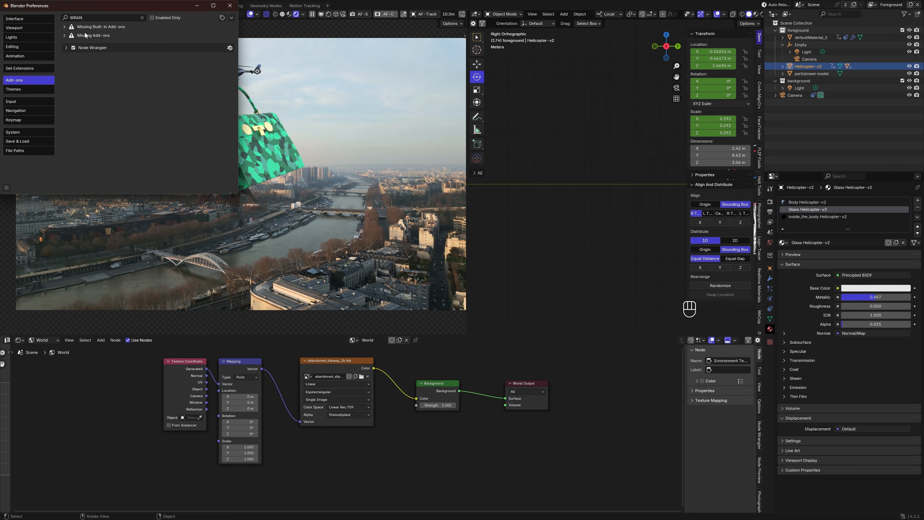
click(91, 49)
click(91, 49)
click(230, 5)
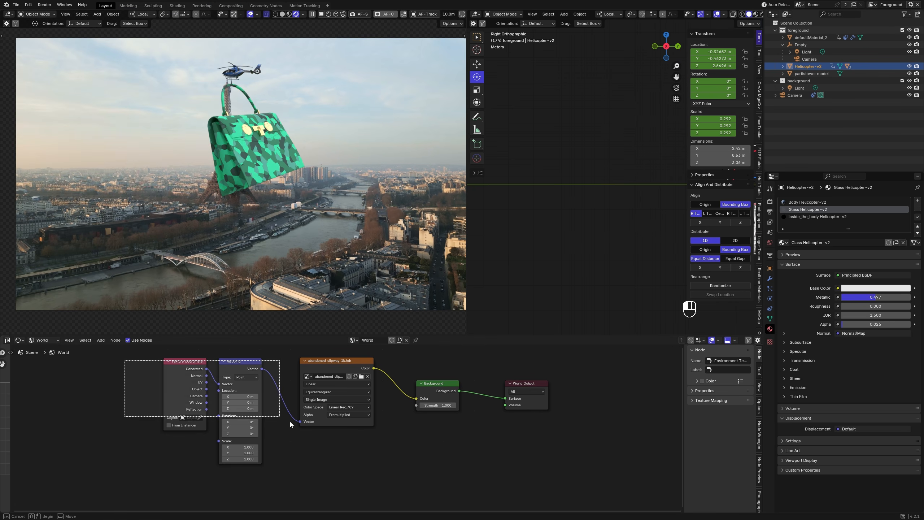
- Rotate the environment map to about -10.2° in X in the Mapping node
mouse_move(240, 422)
mouse_down()
mouse_move(255, 422)
mouse_move(218, 421)
mouse_move(252, 416)
mouse_up()
shift+middle_drag(276, 153, 284, 171)
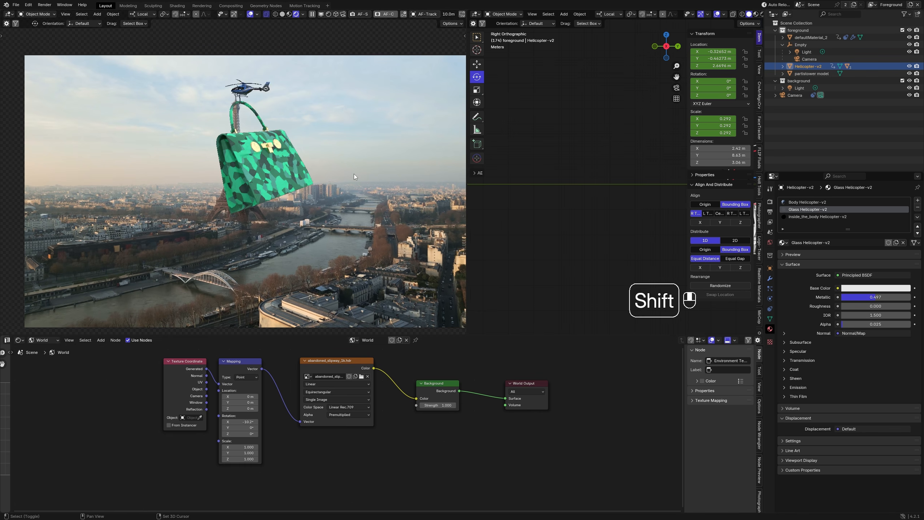
- Add a spot light and move it about 13.5 m in Y and 0.89 m in Z, beside the handbag
key(KP_Decimal)
scroll(528, 215, up, 3)
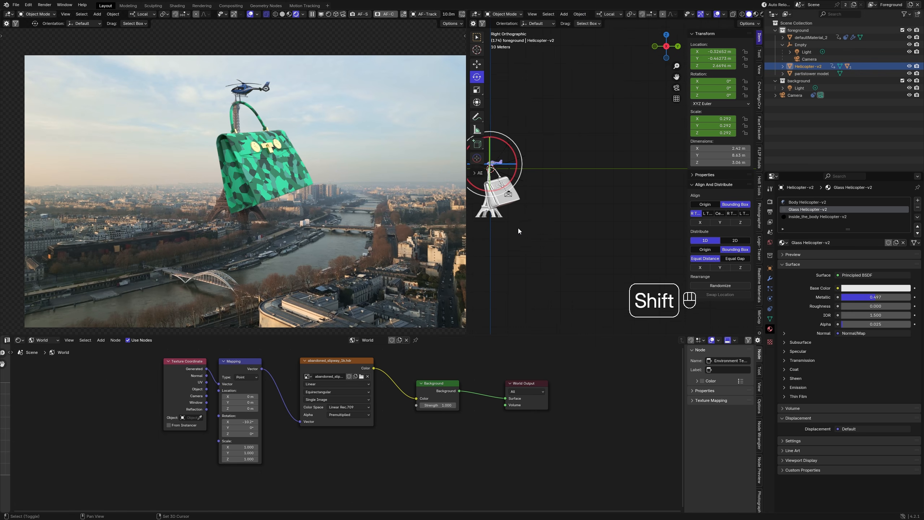
shift+middle_drag(521, 230, 615, 218)
scroll(601, 224, up, 2)
key(shift+a)
mouse_move(583, 222)
click(611, 237)
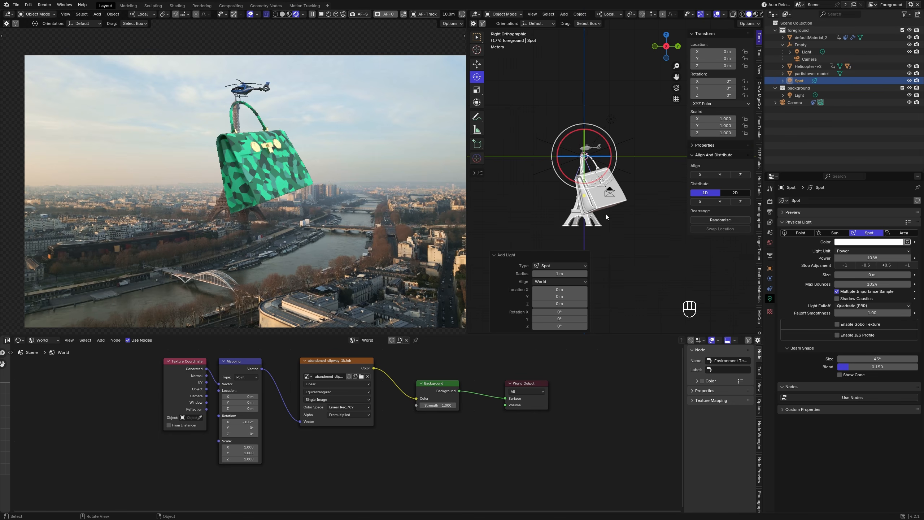
key(g)
click(640, 240)
- Set the spot light's power to 50000 W and its size to about 4.55 m
alt+middle_drag(641, 239, 621, 240)
click(880, 258)
text(50000)
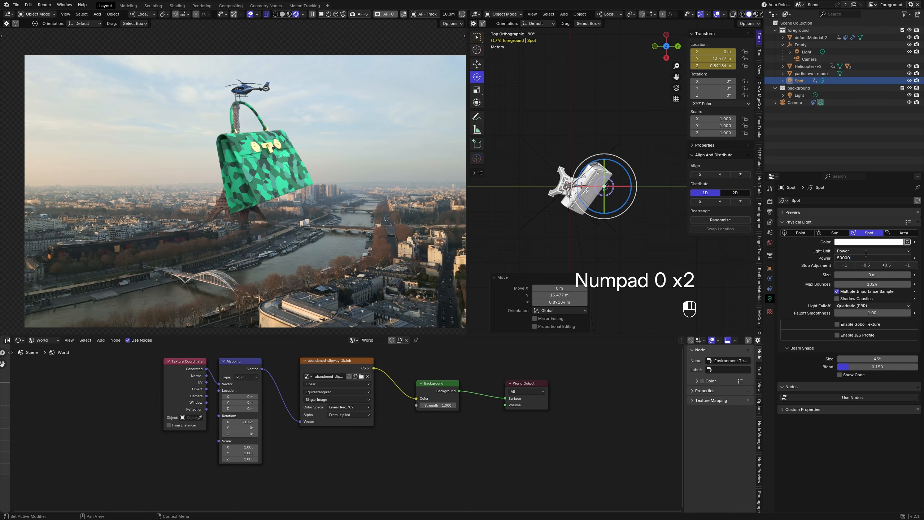
key(Return)
alt+middle_drag(541, 259, 721, 263)
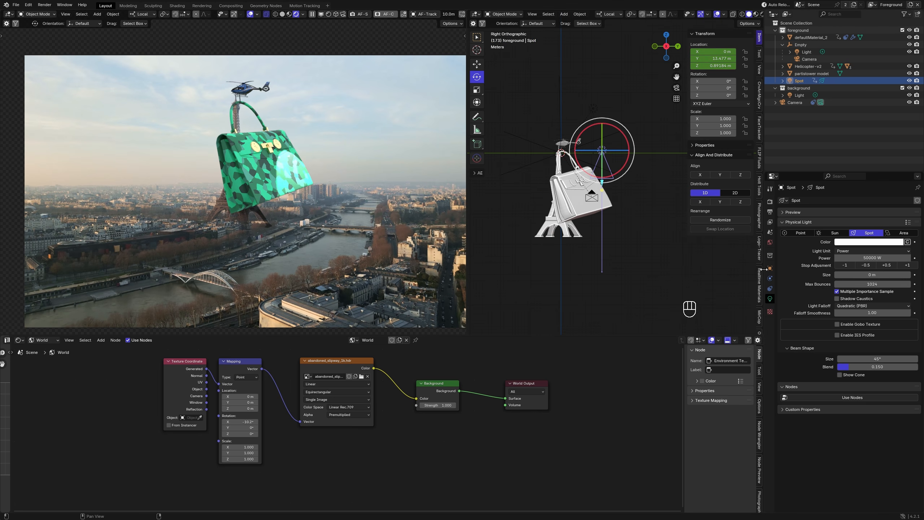
mouse_move(873, 275)
mouse_down()
mouse_move(899, 275)
mouse_move(876, 279)
mouse_up()
- Change the spot light's colour to a saturated golden orange at full brightness
click(870, 243)
click(837, 196)
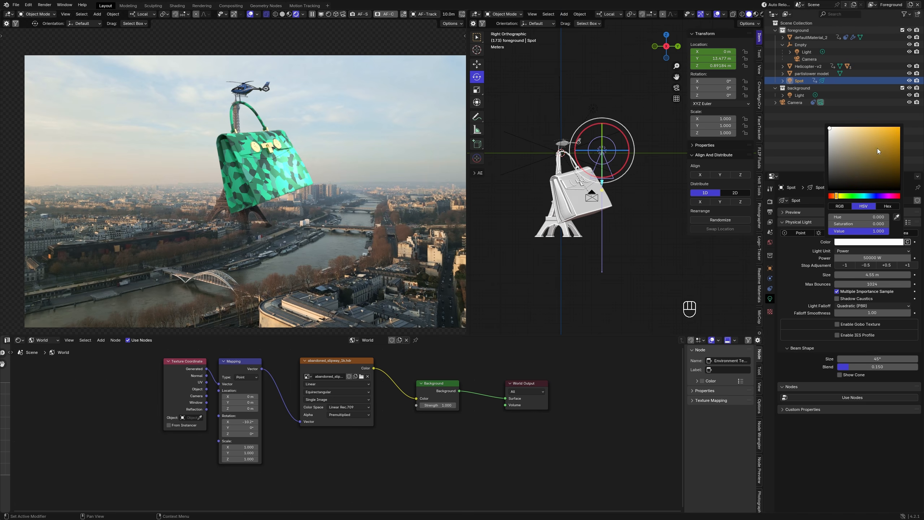
drag(873, 156, 899, 128)
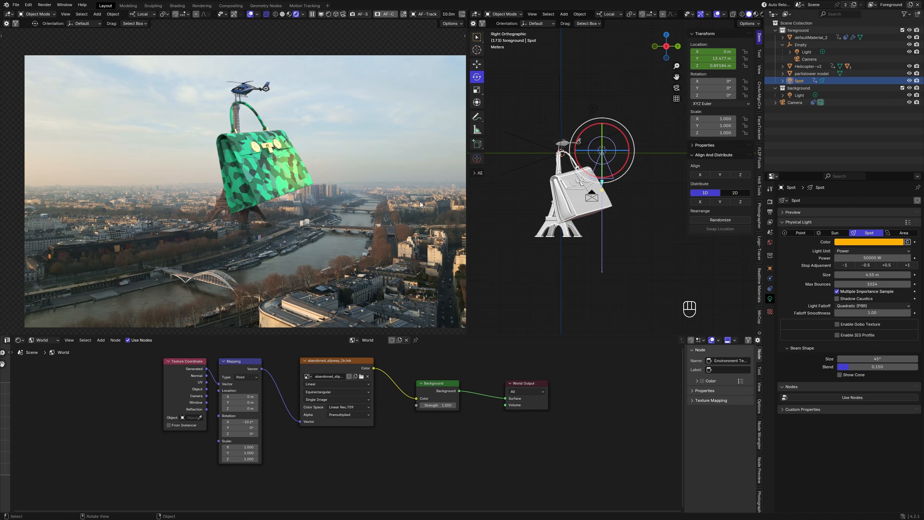
- Adjust the spot light's beam size and boost its power with two +1 stop adjustments
drag(888, 359, 882, 359)
click(907, 266)
click(908, 266)
- Set the handbag material's metallic to about 0.321 and its roughness to about 0.403
click(218, 182)
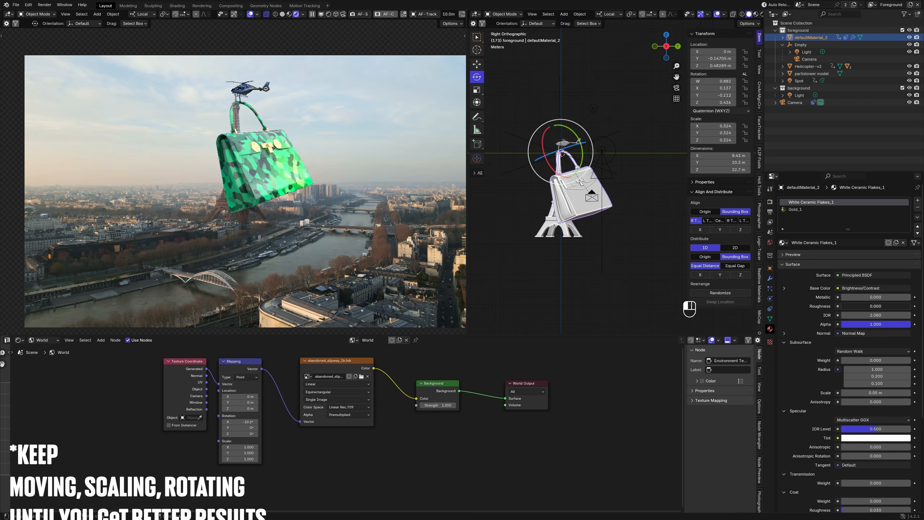
drag(861, 306, 855, 306)
- Rotate and move the spot light so it aims at the handbag's front, and scale it to about 1.534
click(602, 150)
middle_drag(628, 175, 655, 255)
drag(631, 178, 638, 212)
key(r)
middle_drag(637, 211, 606, 197)
click(615, 223)
key(g)
click(632, 218)
key(s)
click(665, 283)
- Refine the spot light's angle and position, then adjust its beam size and lower its power by half a stop to 141421 W
scroll(655, 255, down, 3)
middle_drag(655, 248, 618, 204)
drag(579, 144, 588, 153)
key(g)
click(597, 145)
drag(873, 359, 882, 358)
click(866, 266)
- Move the spot light beside the handbag to about X -1.17 m, Y 15.8 m, Z -1.39 m
middle_drag(641, 204, 618, 197)
key(g)
click(619, 197)
key(KP_3)
key(g)
click(627, 233)
- Widen the spot light's beam to 62.5° and change its colour to a deep orange with hue 0.021
drag(882, 358, 903, 367)
click(853, 242)
drag(836, 196, 833, 196)
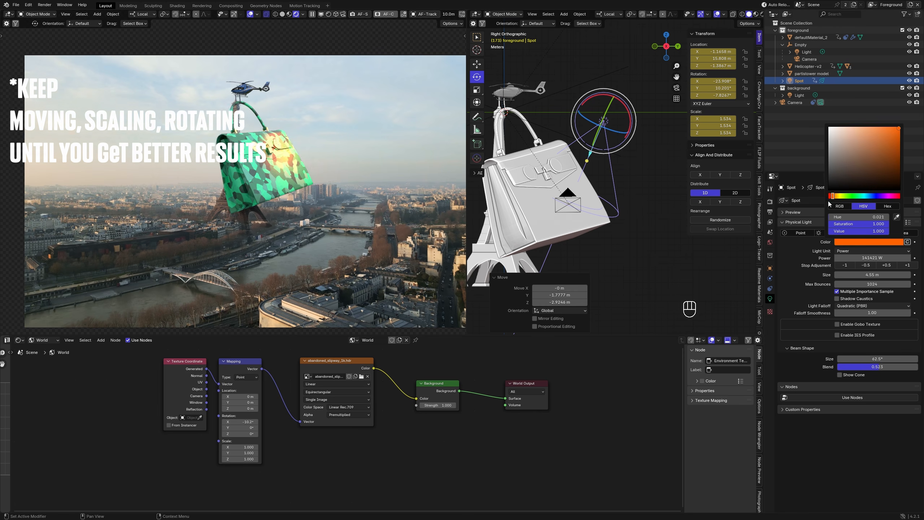
- Lower the spot light's power to 100000 W and move it to about X -1.84 m, Y 17.3 m, Z -4.21 m
click(867, 266)
drag(878, 358, 887, 359)
key(g)
middle_drag(611, 226, 561, 204)
click(631, 264)
drag(615, 145, 626, 153)
key(g)
click(656, 270)
- Set the spot light's beam size to 80.1° and its light size to 8.98 m
drag(878, 358, 882, 359)
drag(872, 274, 895, 274)
- Turn the spot light towards the handbag from about X -4.57 m, Y 19.2 m and reduce its power to 50000 W
middle_drag(744, 281, 724, 299)
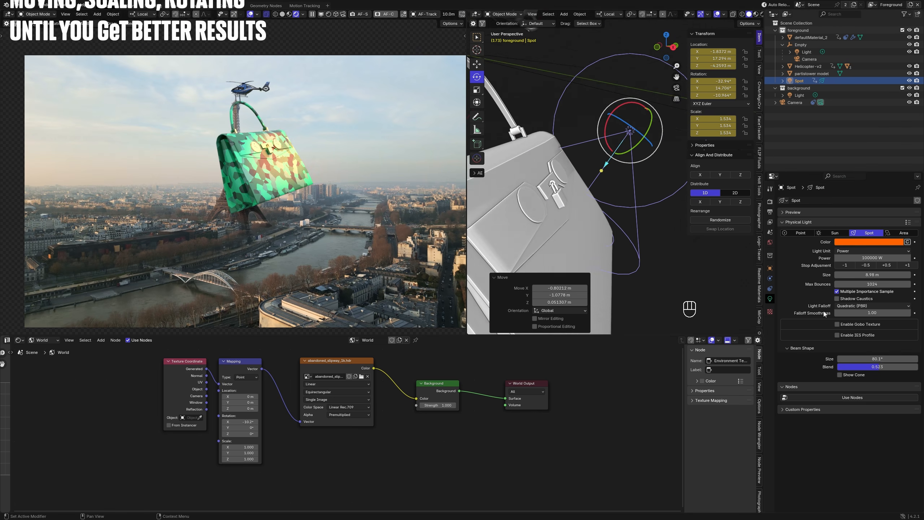
alt+middle_drag(620, 223, 634, 232)
key(r)
click(656, 184)
click(867, 268)
click(867, 267)
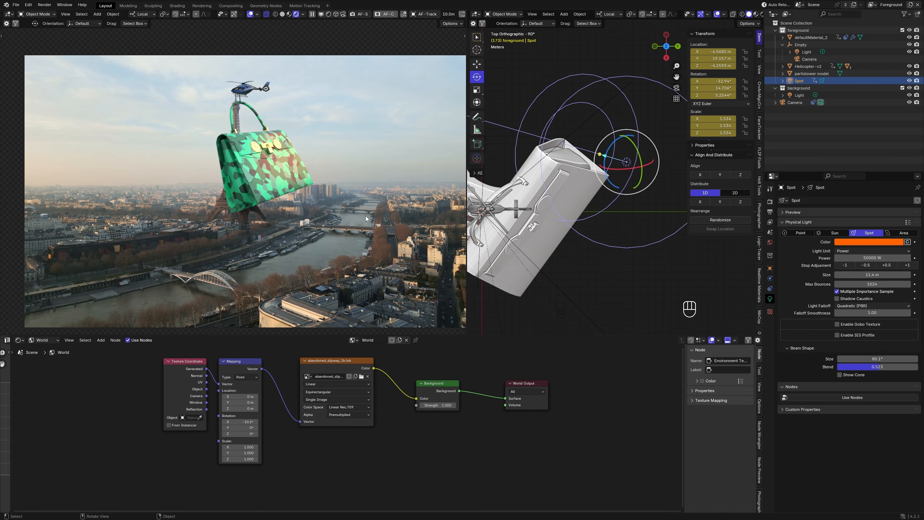
- Set the Brightness/Contrast node in the handbag's material to brightness 0.370 and contrast 0.990
scroll(362, 211, down, 1)
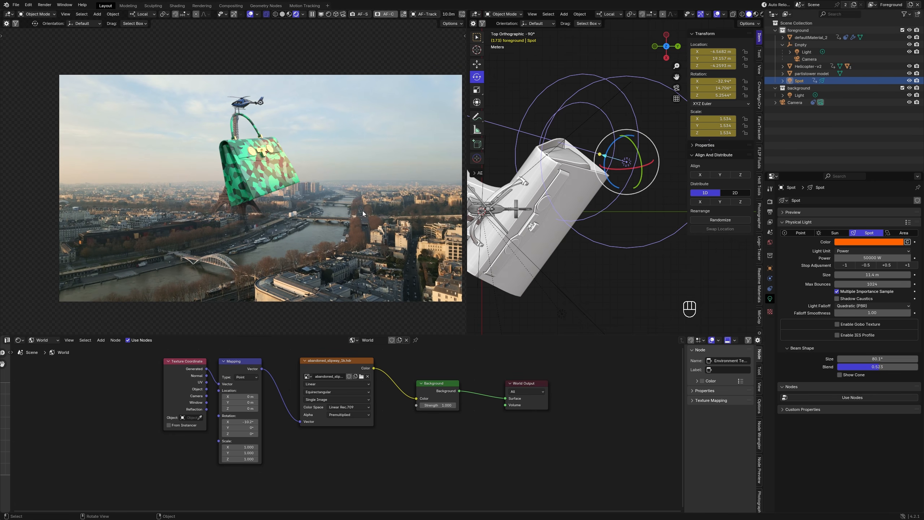
click(264, 189)
click(52, 344)
click(43, 352)
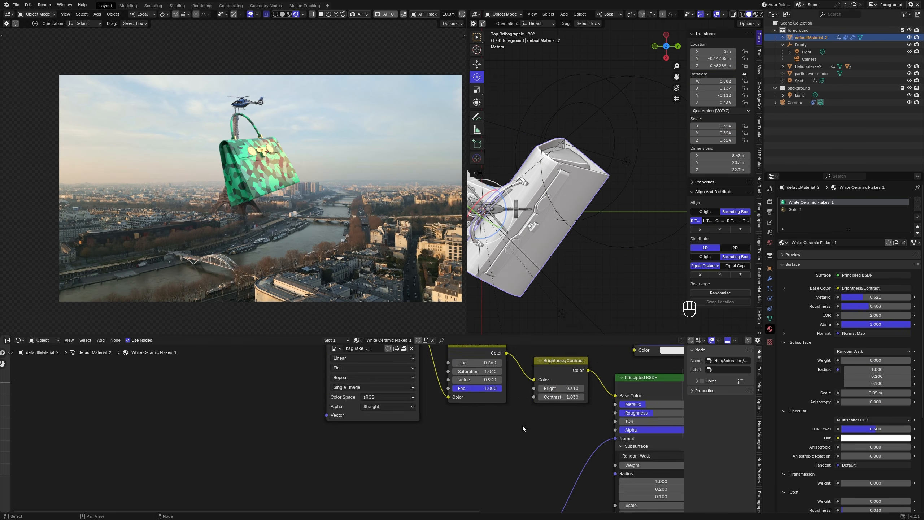
scroll(516, 431, up, 3)
middle_drag(516, 431, 420, 476)
mouse_move(477, 434)
shift+mouse_down()
mouse_move(442, 434)
mouse_move(471, 434)
shift+mouse_up()
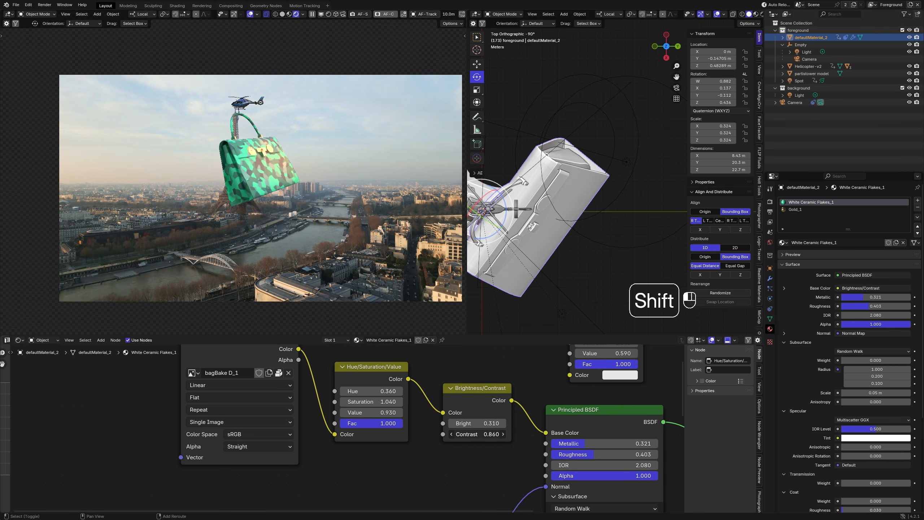
shift+click(474, 423)
- Select the spot light and raise its power by half a stop to 70711 W
click(606, 128)
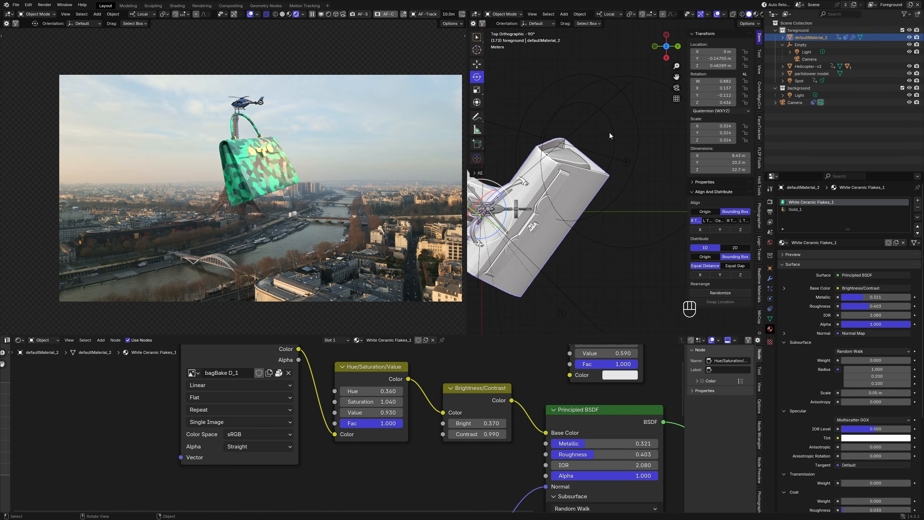
click(607, 129)
shift+click(891, 266)
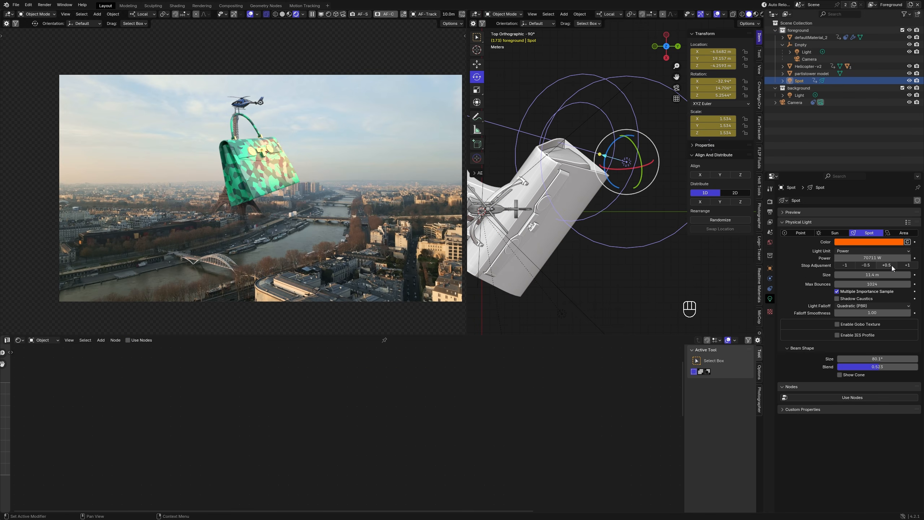
- Delete the spot light's keyframes near frame 173 and turn off automatic keyframing
scroll(347, 229, down, 2)
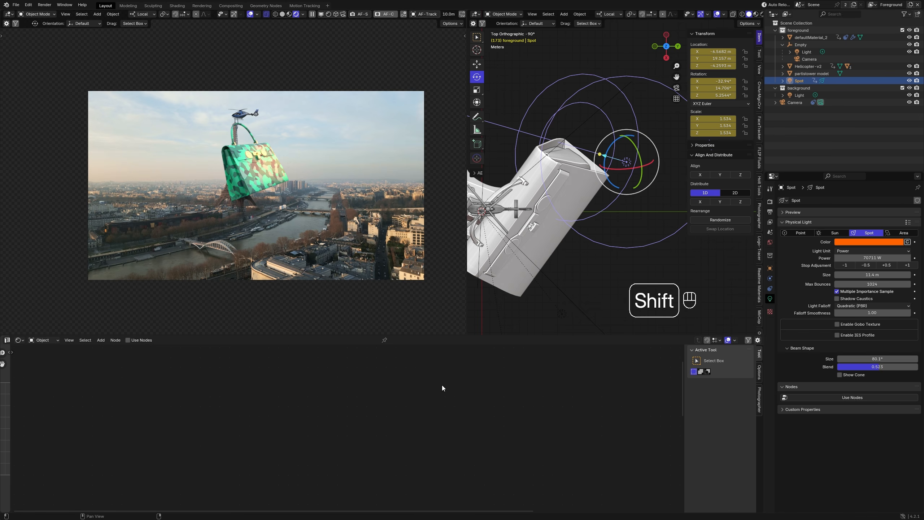
key(shift+F12)
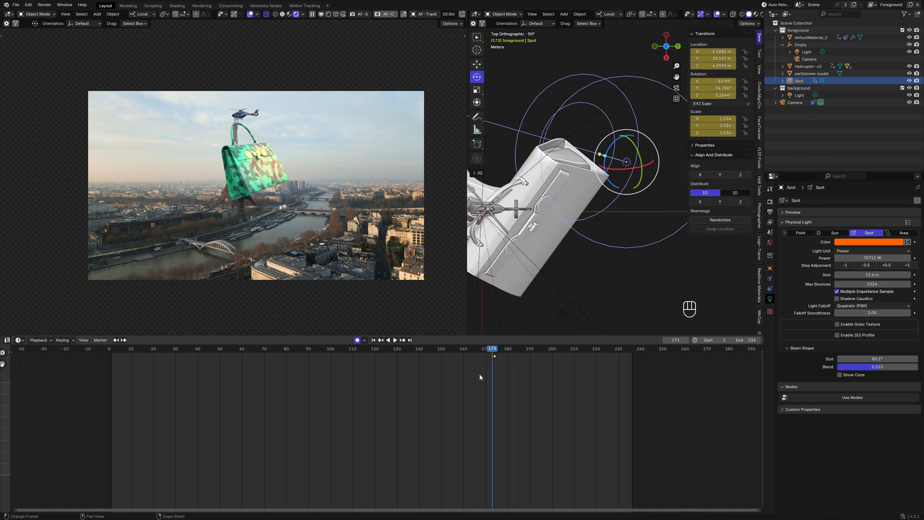
key(Delete)
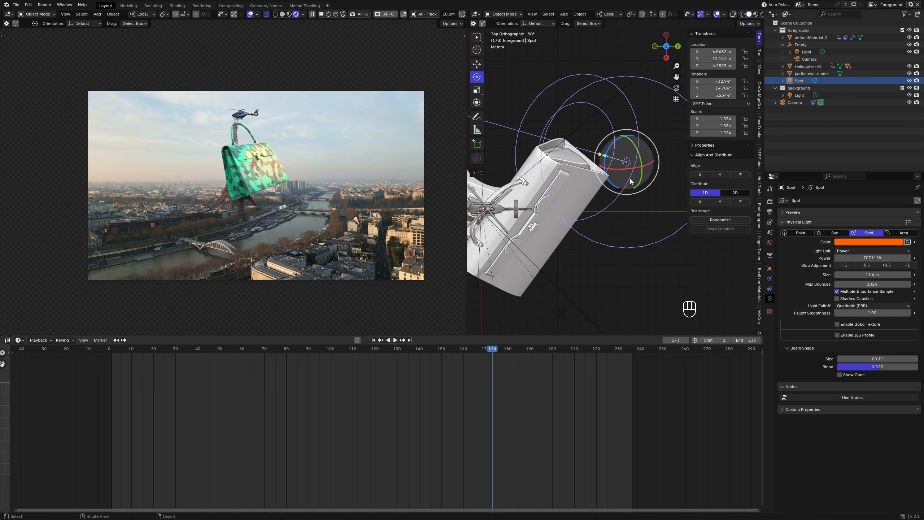
- Play the shot through to frame 236 to check the lighting on the handbag
drag(494, 351, 632, 365)
key(space)
scroll(390, 242, up, 1)
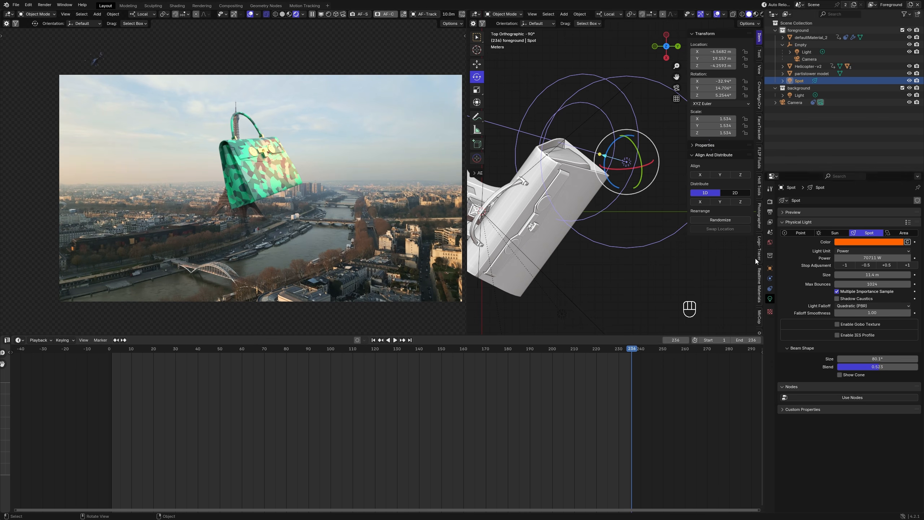
- Widen the spot light's beam to 177° and enlarge its light size to about 15.5 m
drag(877, 359, 914, 359)
drag(872, 275, 895, 274)
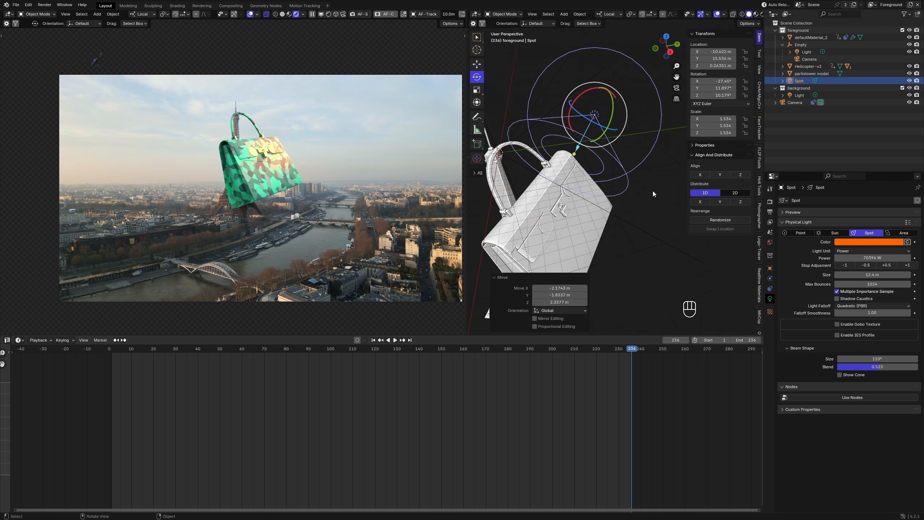
drag(872, 274, 886, 275)
drag(877, 359, 903, 358)
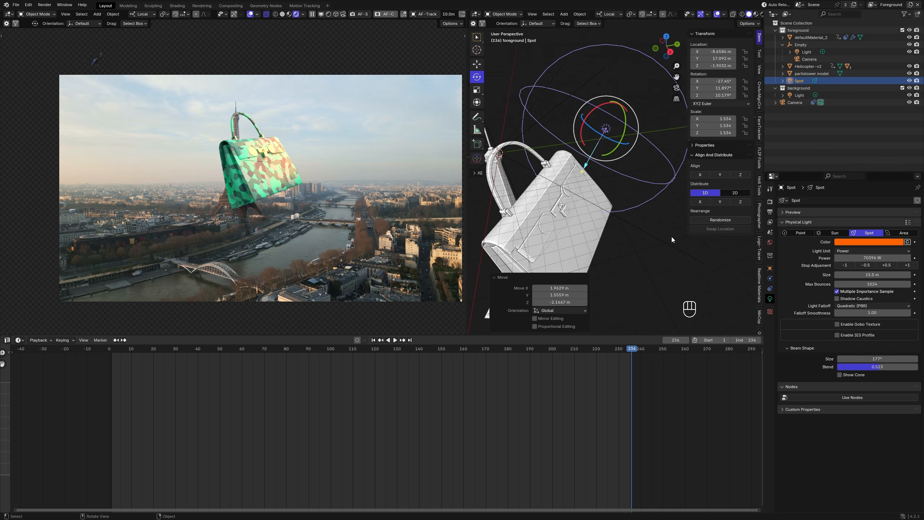
drag(862, 274, 881, 275)
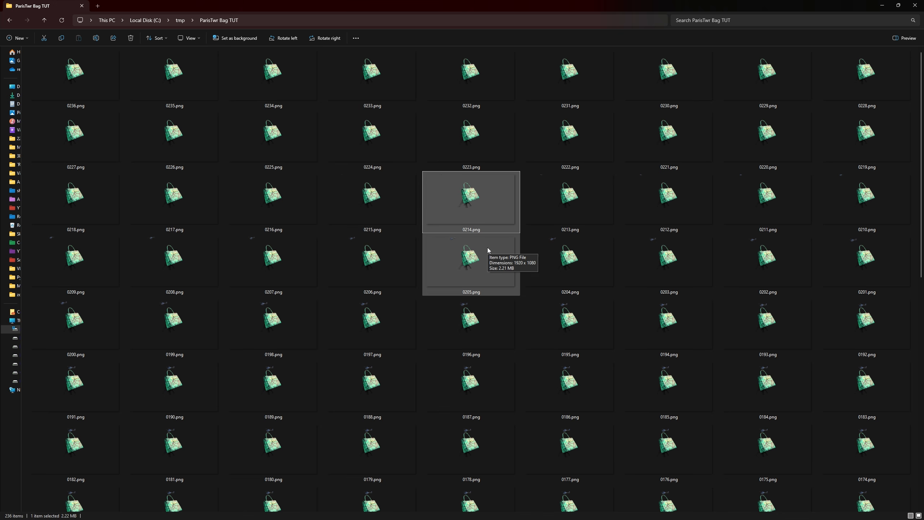
- In File Explorer, inspect the rendered frame 0205.png from the ParisTwr Bag TUT folder and close it
double_click(488, 248)
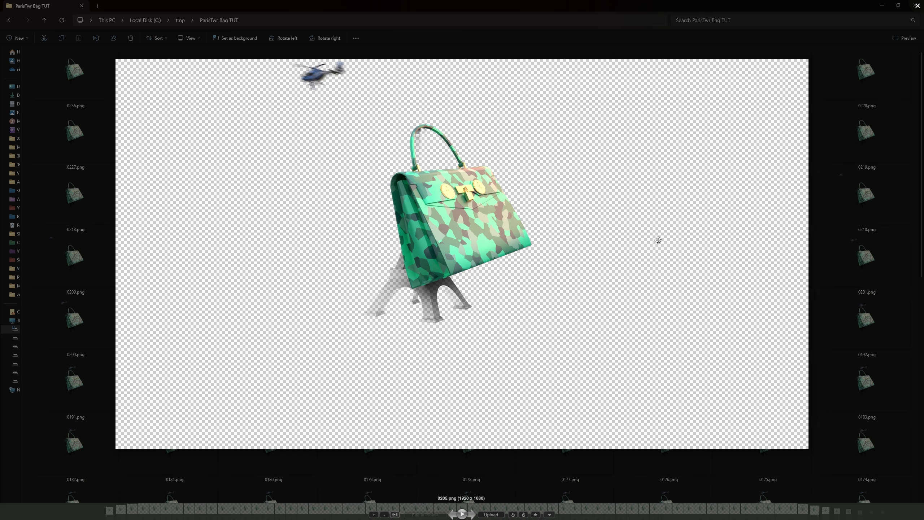
key(Escape)
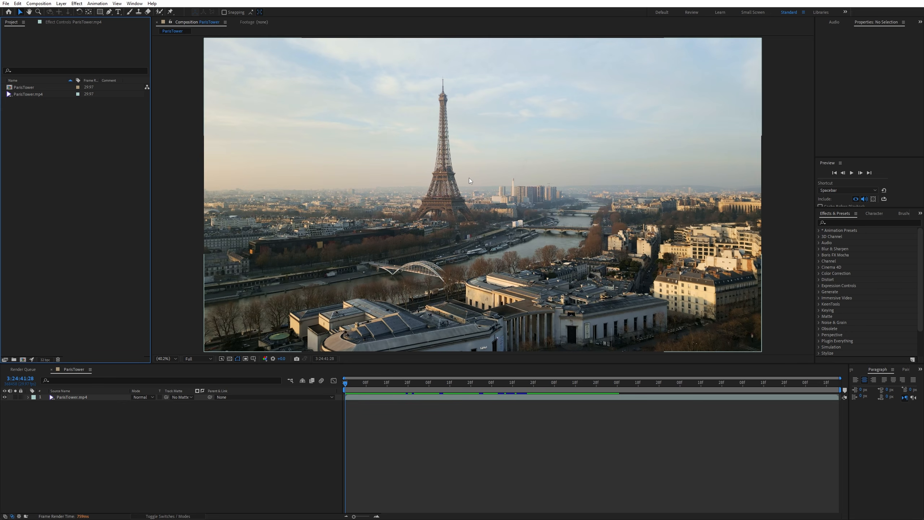
- Switch to After Effects and import the rendered frames 0001.png to 0236.png as one PNG sequence
double_click(83, 165)
click(471, 44)
click(489, 91)
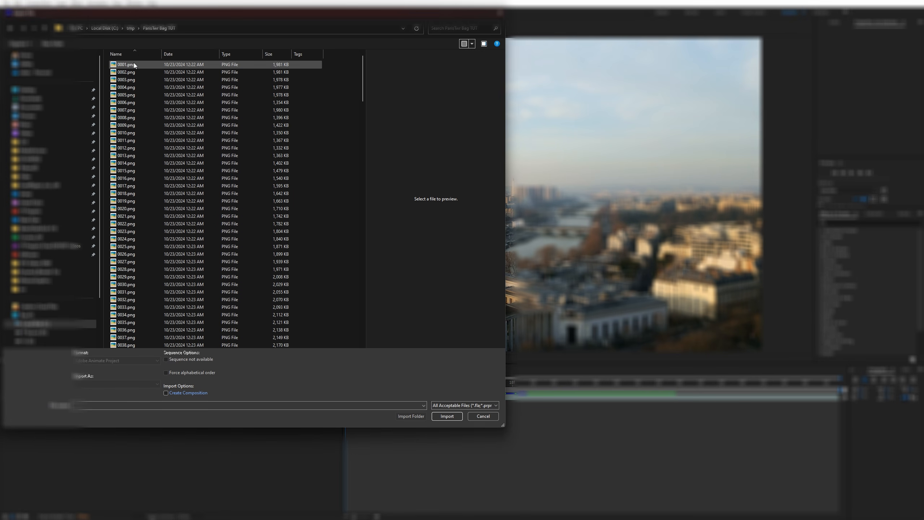
click(134, 67)
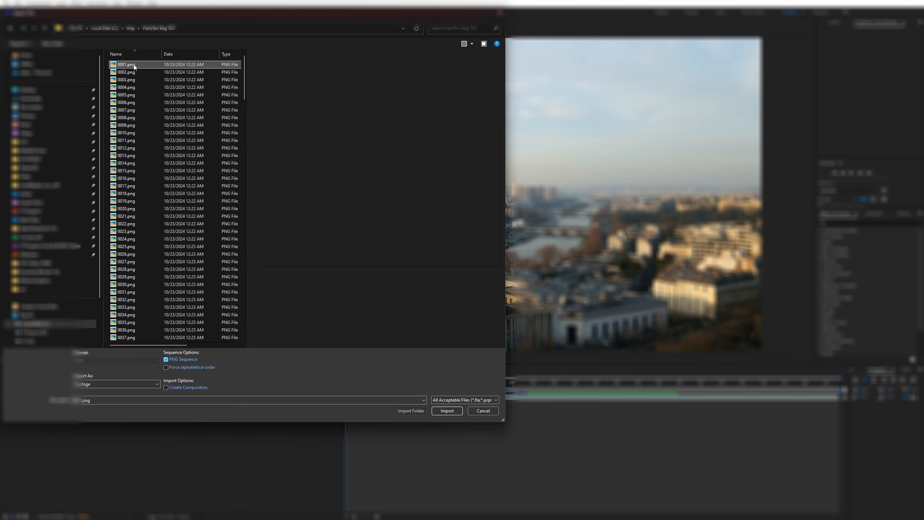
key(ctrl+a)
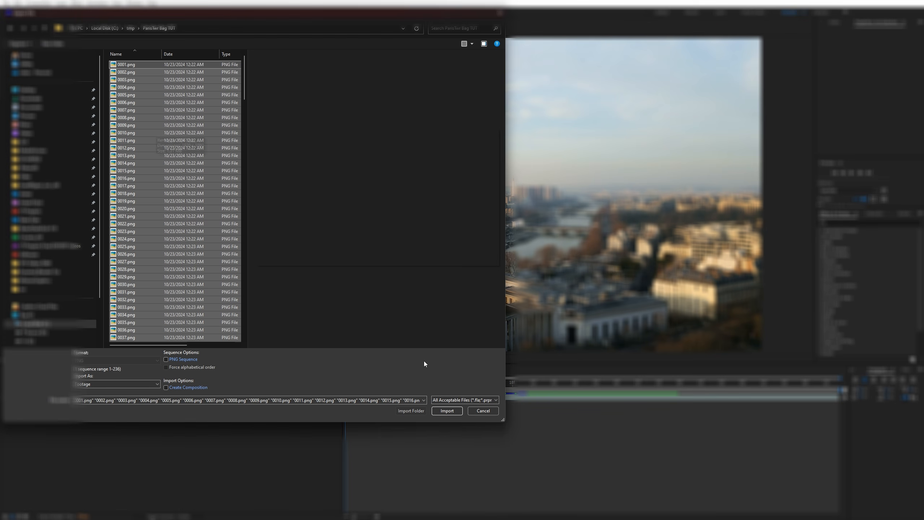
click(186, 360)
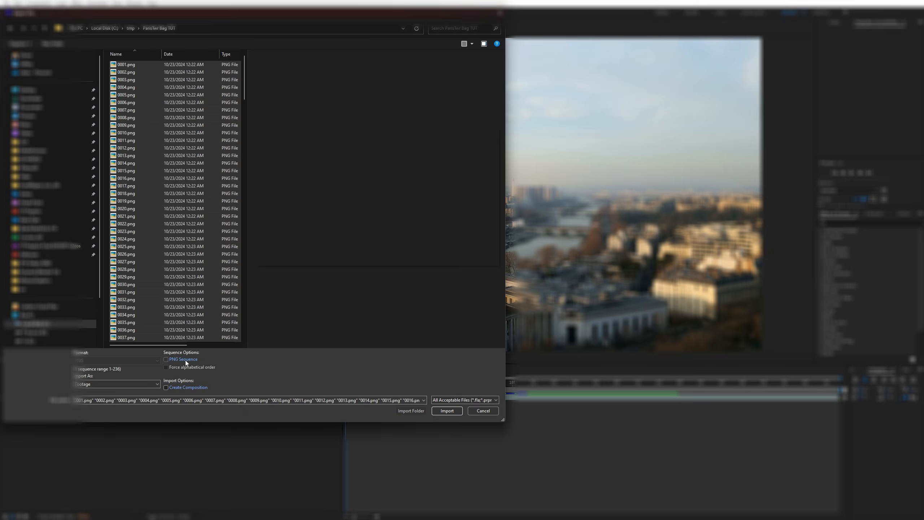
click(447, 410)
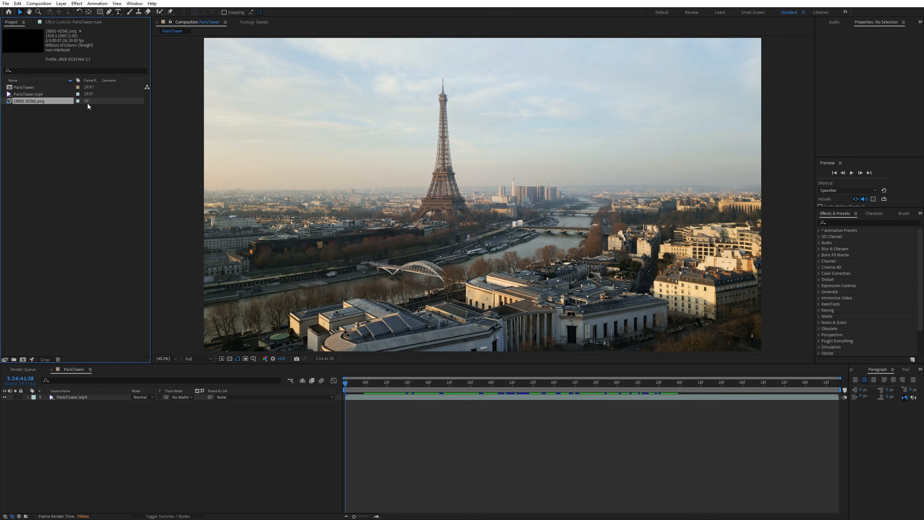
- Interpret the imported PNG sequence at a frame rate of 29.97 fps
right_click(26, 101)
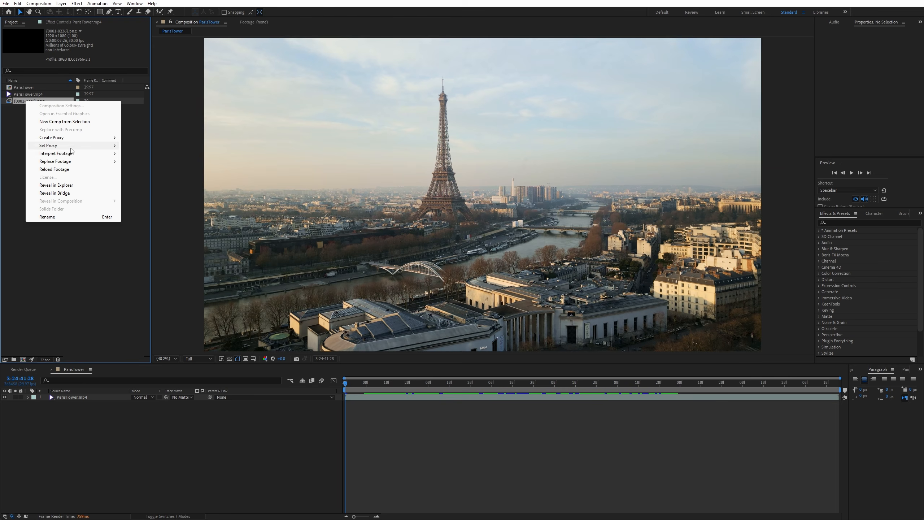
mouse_move(73, 153)
click(135, 155)
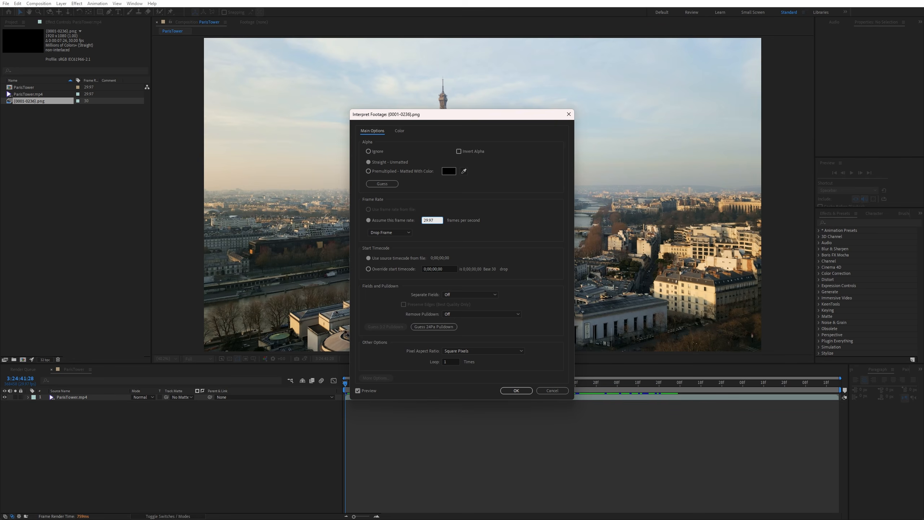
key(Return)
- Place the PNG sequence above ParisTower.mp4 in the ParisTower composition and scrub through to check the overlay
drag(60, 131, 101, 399)
drag(509, 383, 518, 382)
click(585, 382)
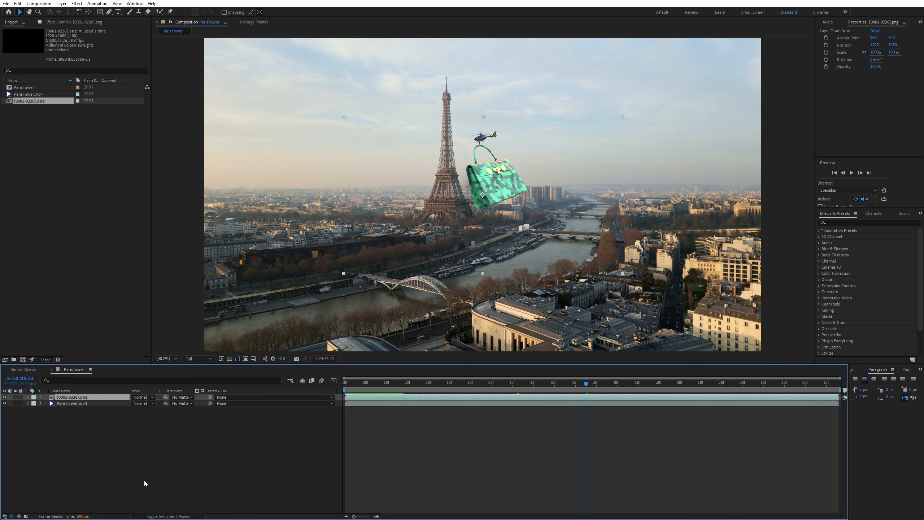
- Change the ParisTower composition's size to 1920 x 1080 px
right_click(196, 341)
click(219, 356)
click(414, 288)
text(192)
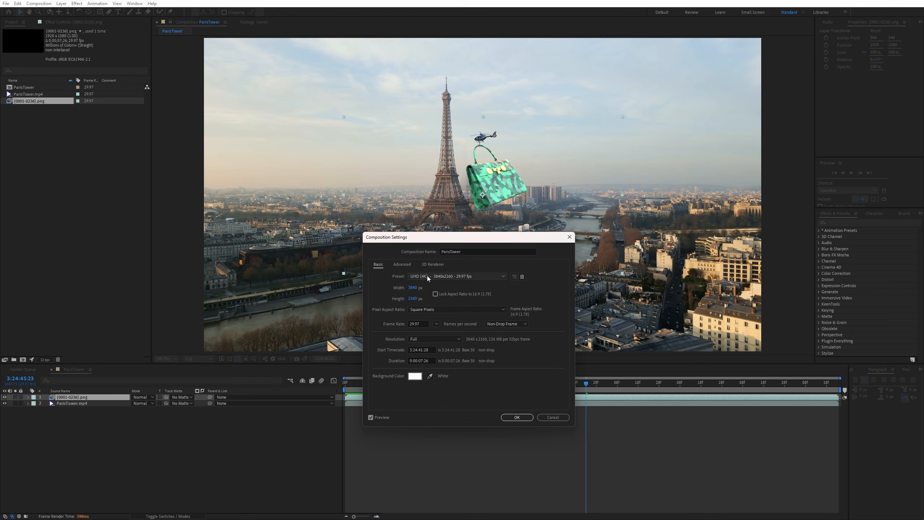
text(0)
key(Tab)
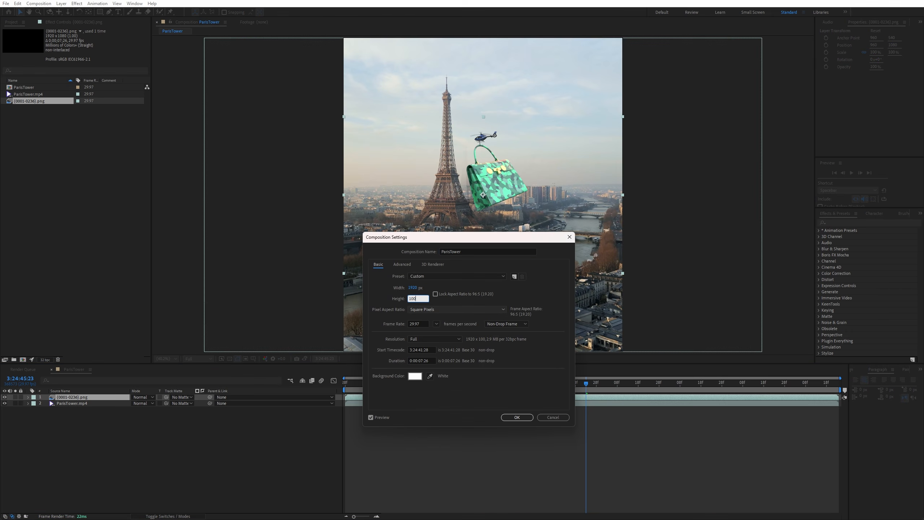
text(1080)
key(Return)
- Scale the ParisTower.mp4 layer to 50% to fit the composition
click(73, 403)
key(s)
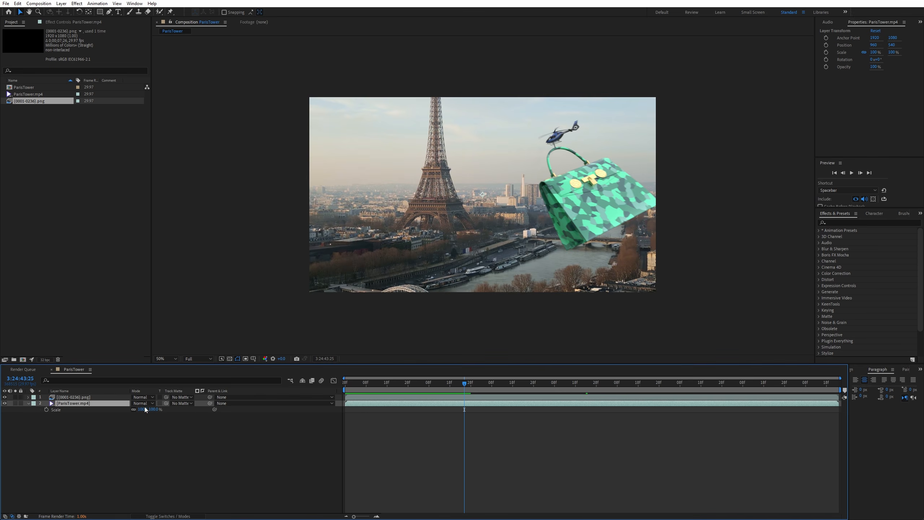
drag(141, 409, 125, 410)
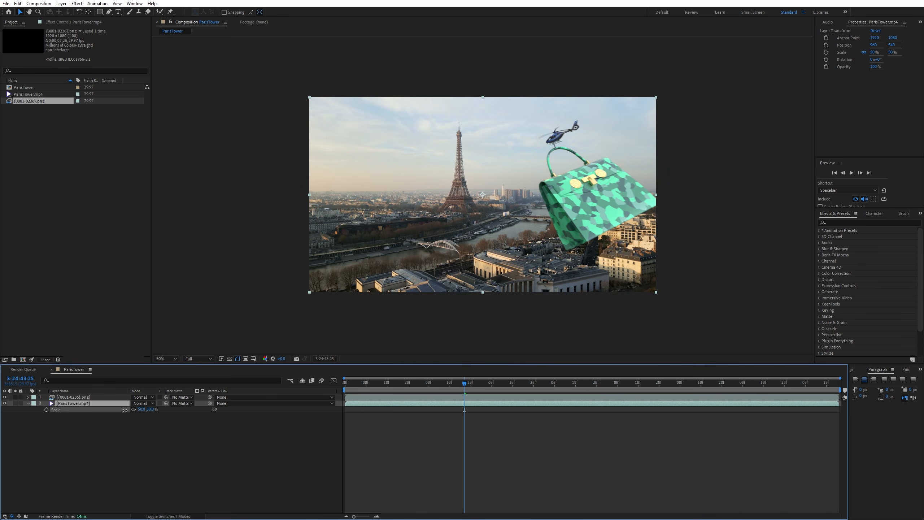
- Preview the composite over its full length and stop at 3:24:46:23
drag(350, 384, 516, 384)
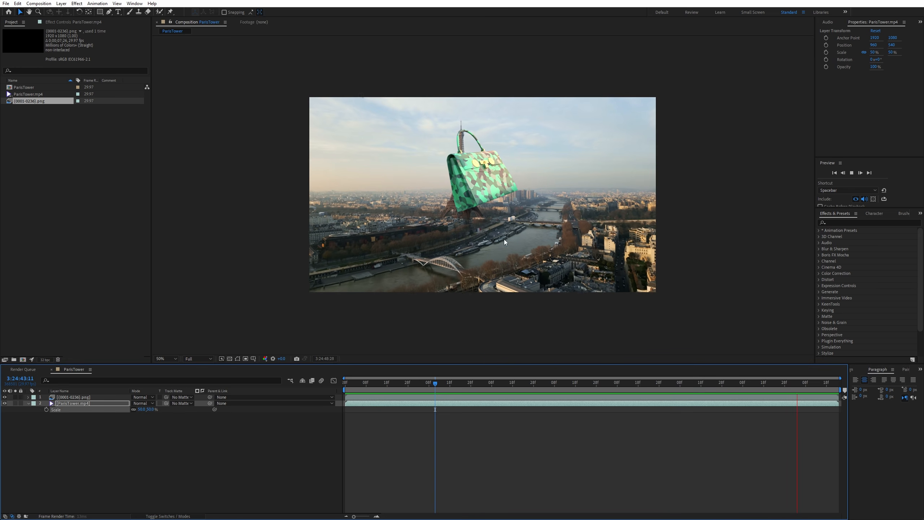
mouse_move(656, 384)
mouse_down()
mouse_move(355, 384)
mouse_move(730, 386)
mouse_move(358, 375)
mouse_move(780, 382)
mouse_move(454, 385)
mouse_move(750, 388)
mouse_move(495, 394)
mouse_move(616, 390)
mouse_move(649, 400)
mouse_up()
- Draw a closed seven-point mask on the PNG sequence layer with the Pen tool, around the riverbank area below the tower's base
scroll(496, 242, up, 3)
scroll(487, 269, down, 2)
click(74, 397)
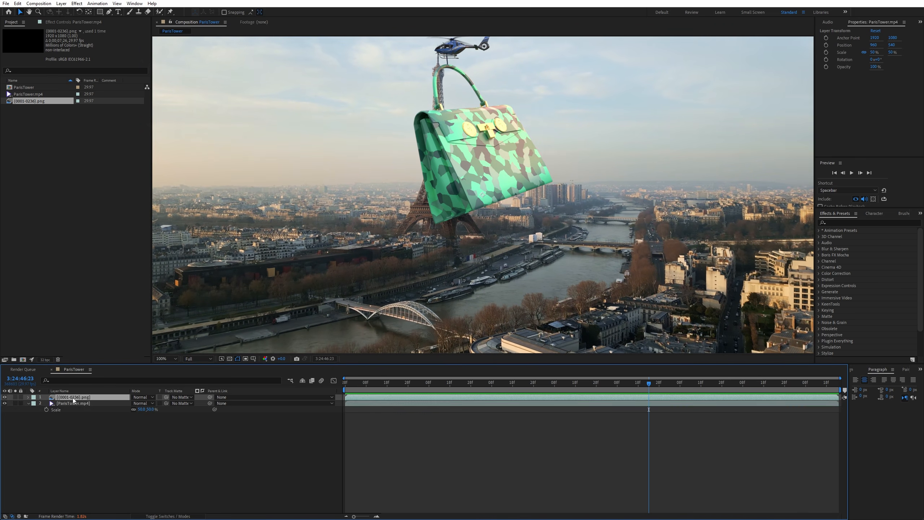
click(108, 12)
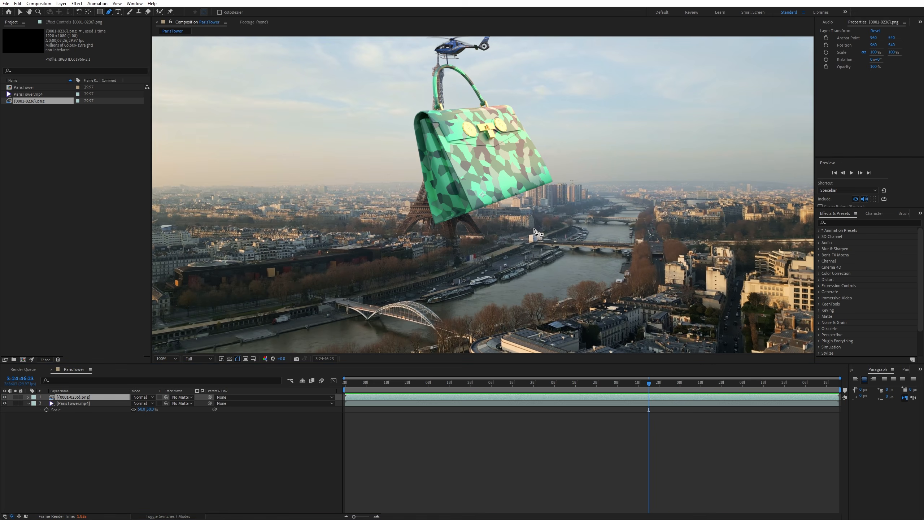
click(547, 225)
click(467, 235)
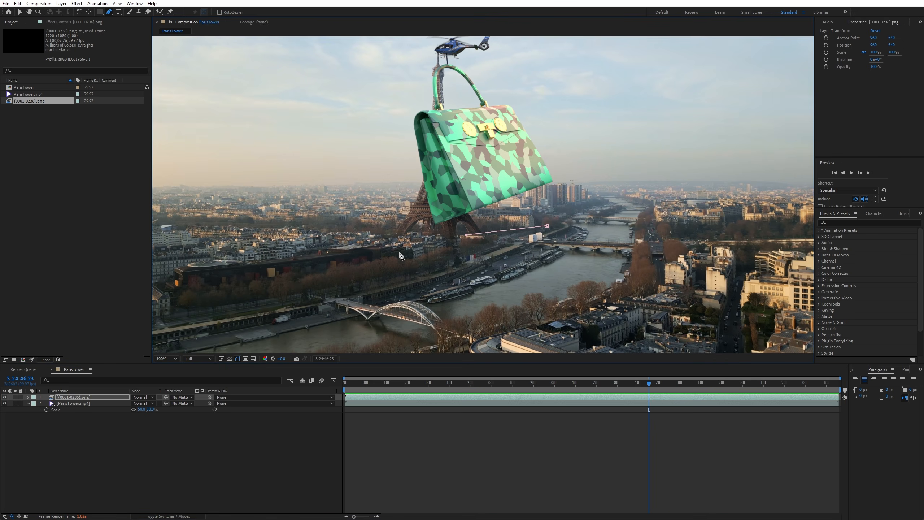
click(378, 239)
click(339, 256)
click(340, 293)
click(404, 315)
click(602, 292)
click(547, 225)
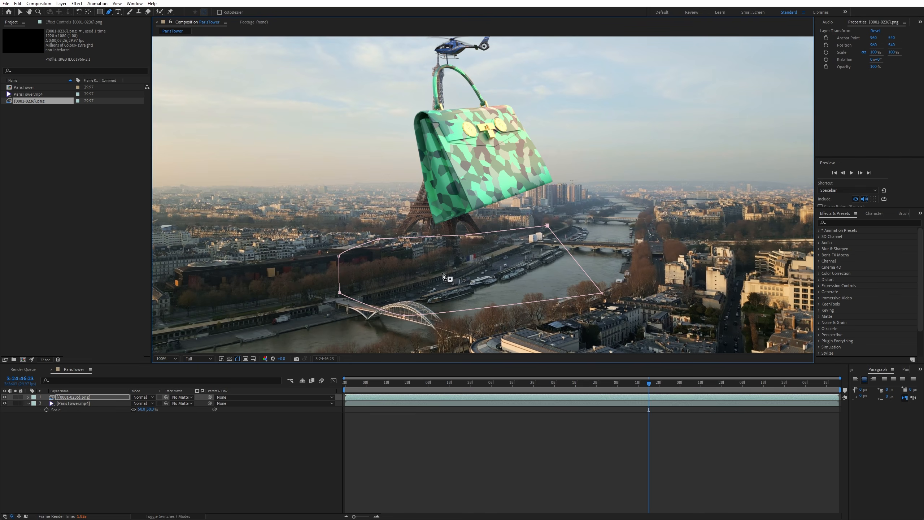
- Invert Mask 1 on the PNG sequence layer and set its Mask Feather to 27 pixels
click(29, 397)
click(35, 403)
click(40, 410)
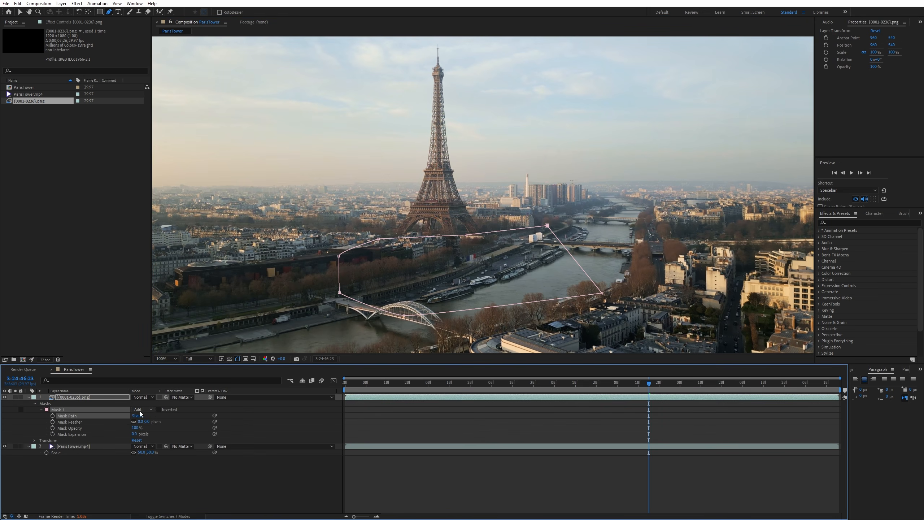
click(159, 410)
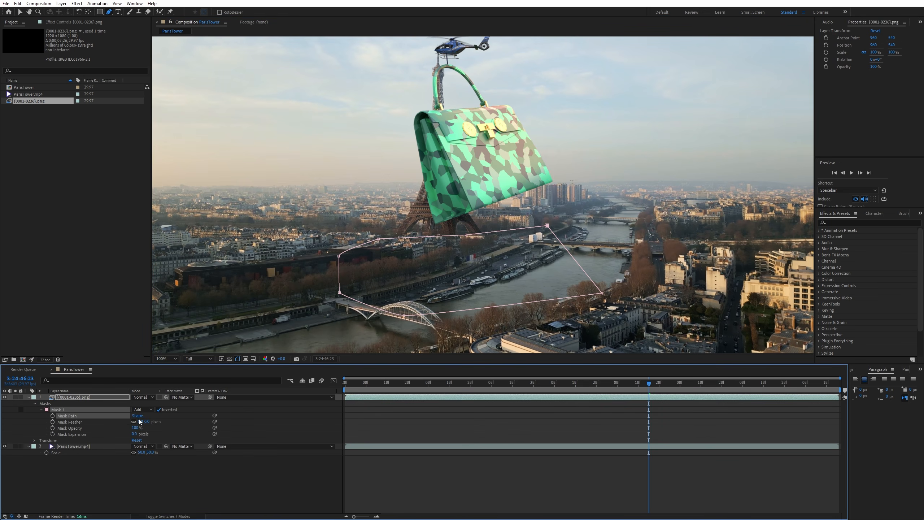
drag(147, 422, 103, 415)
- Preview the composite from 3:24:47:06 to check the inverted, feathered mask around the bag and tower
drag(654, 384, 677, 383)
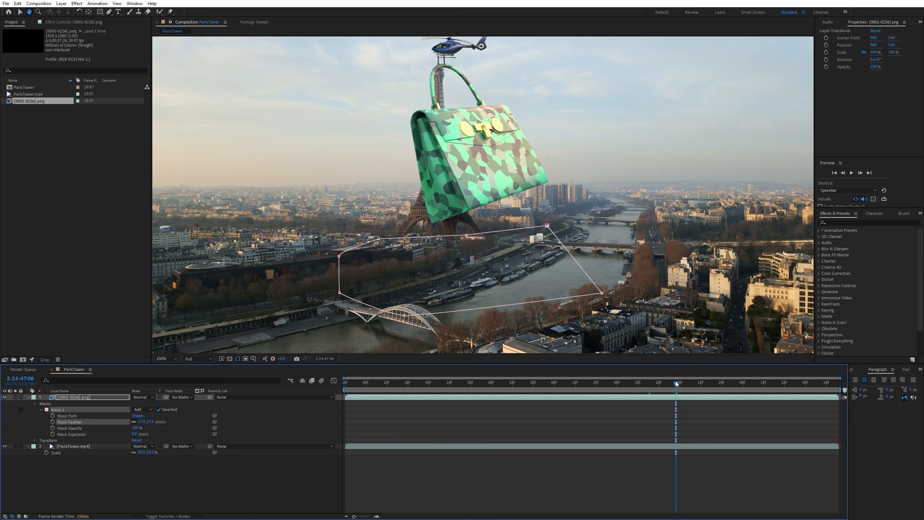
key(space)
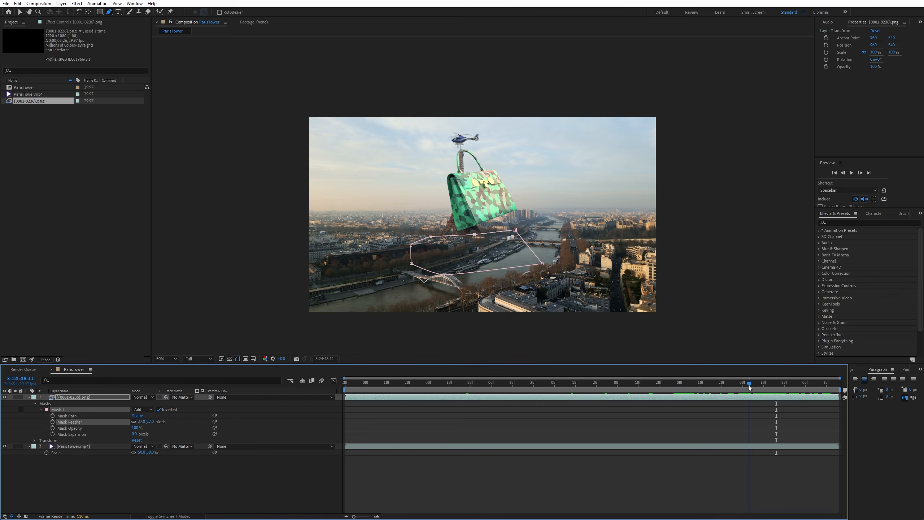
scroll(508, 141, up, 3)
scroll(508, 142, down, 4)
scroll(431, 175, up, 3)
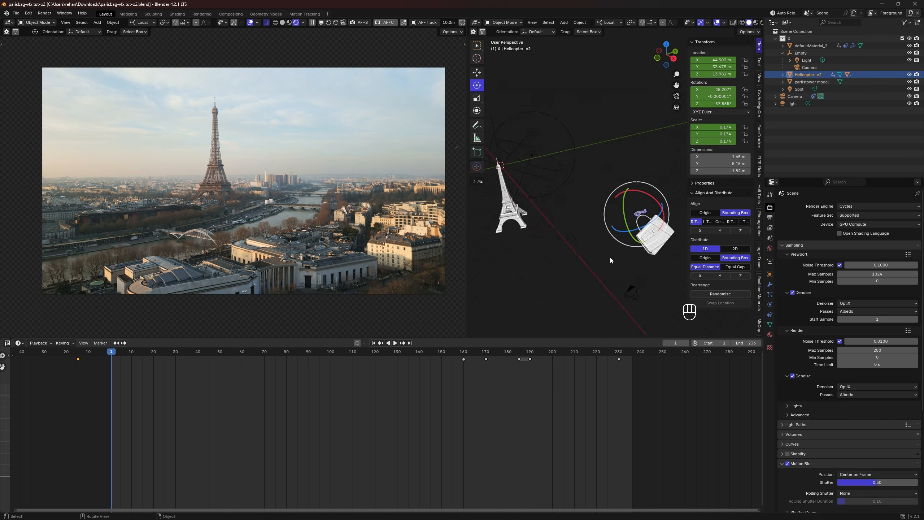
- Switch to Blender and try moving the tip vertices of the paristower model with proportional editing, then undo it
middle_drag(610, 257, 587, 196)
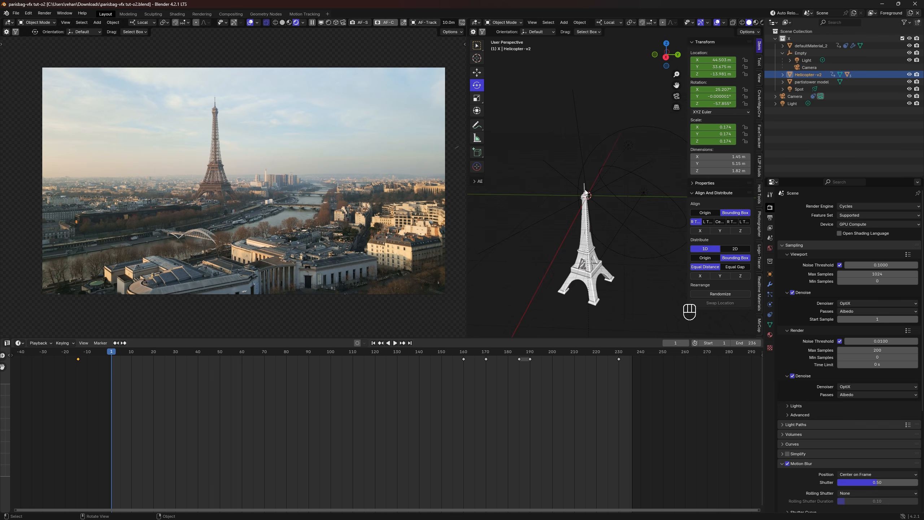
click(584, 188)
key(Tab)
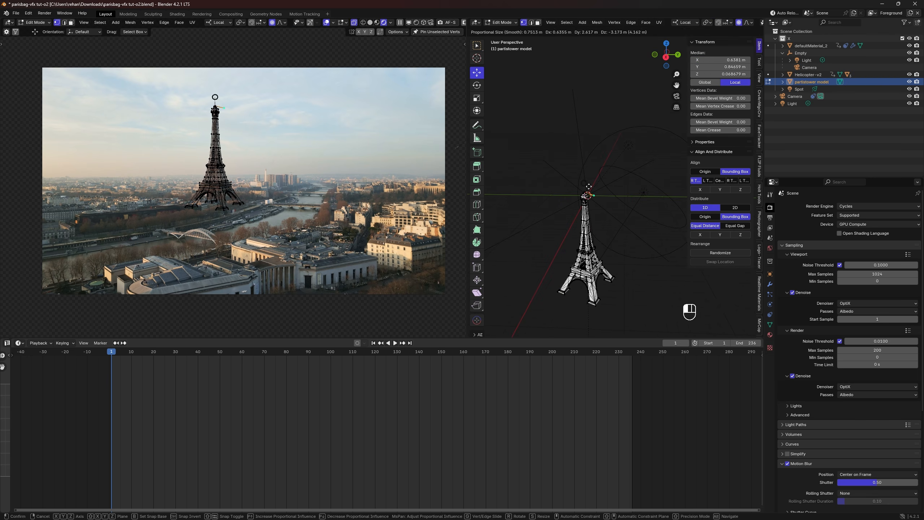
key(ctrl+z)
key(ctrl+z)
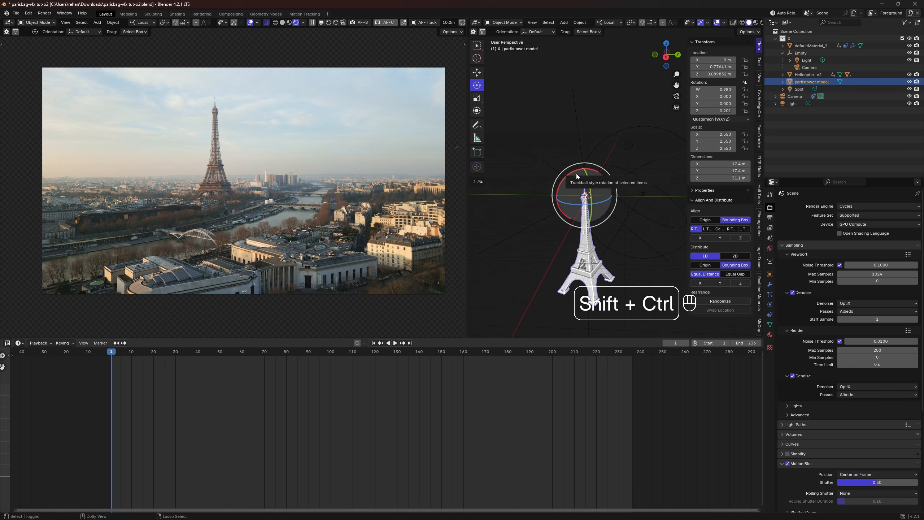
- Delete the selected geometry at the tip of the paristower model in Edit Mode and return to Object Mode
key(ctrl+shift+z)
key(grave)
click(599, 179)
middle_drag(598, 178, 615, 186)
scroll(610, 204, down, 10)
shift+middle_drag(605, 229, 602, 180)
key(x)
click(600, 163)
key(Tab)
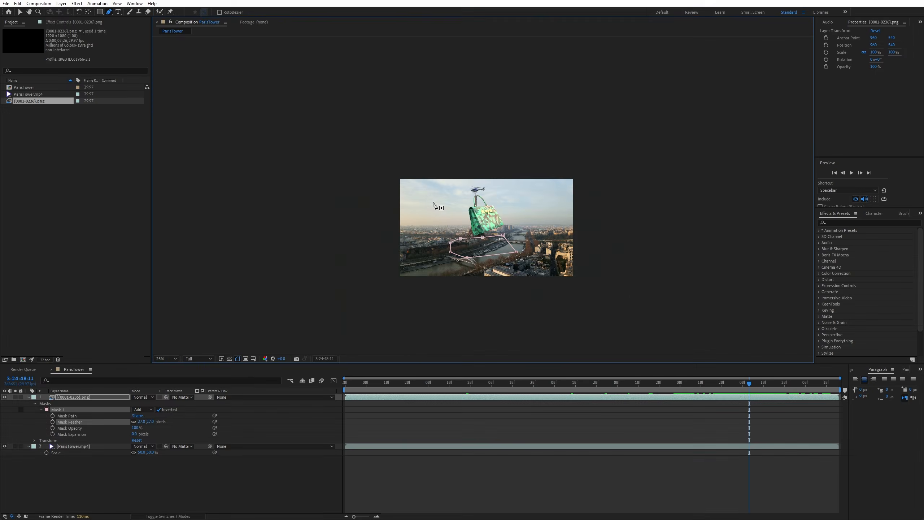
- Switch back to After Effects and scrub through the composite, stopping at 3:24:47:16
scroll(513, 201, up, 4)
scroll(513, 201, down, 2)
click(385, 386)
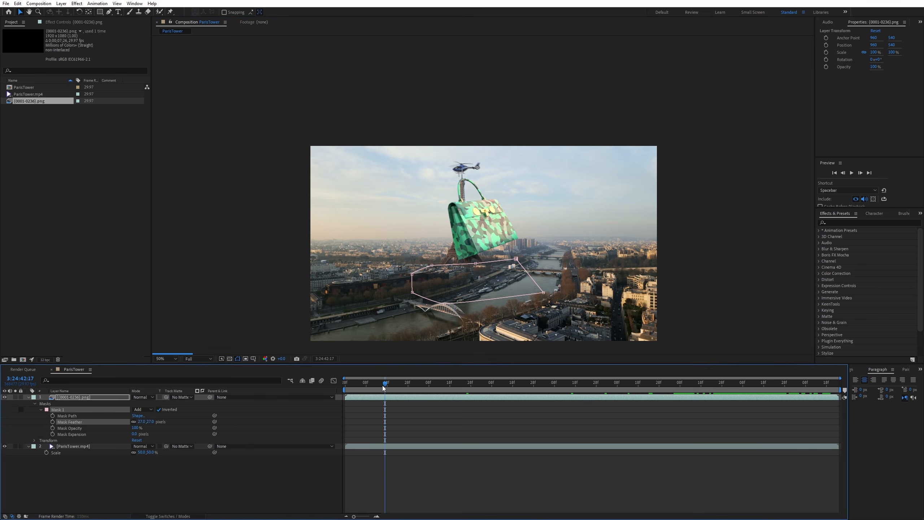
drag(624, 383, 697, 383)
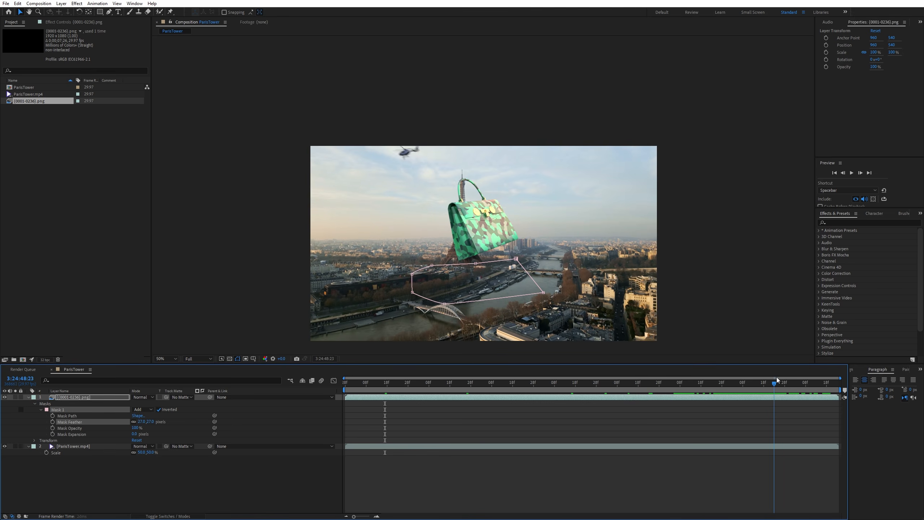
- Apply the Lumetri Color effect to the PNG sequence layer and expand its Basic Correction and Creative settings
click(69, 446)
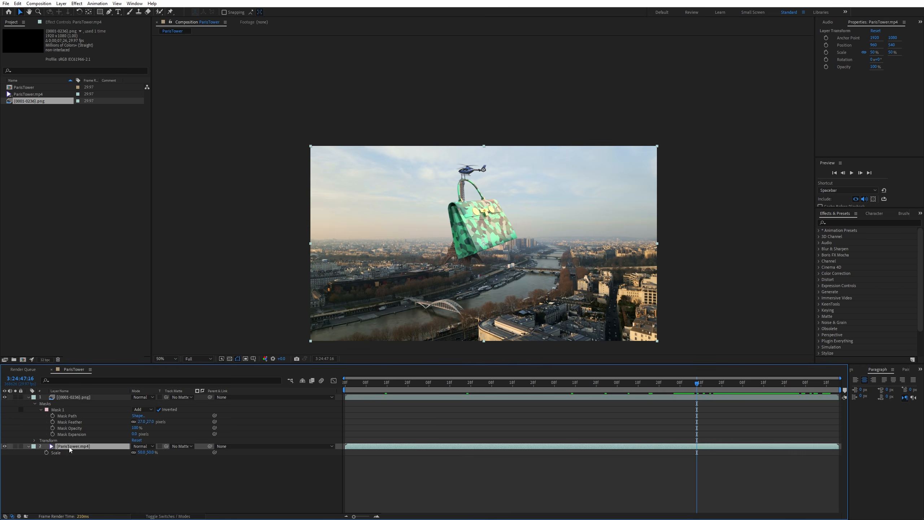
click(76, 398)
key(ctrl+space)
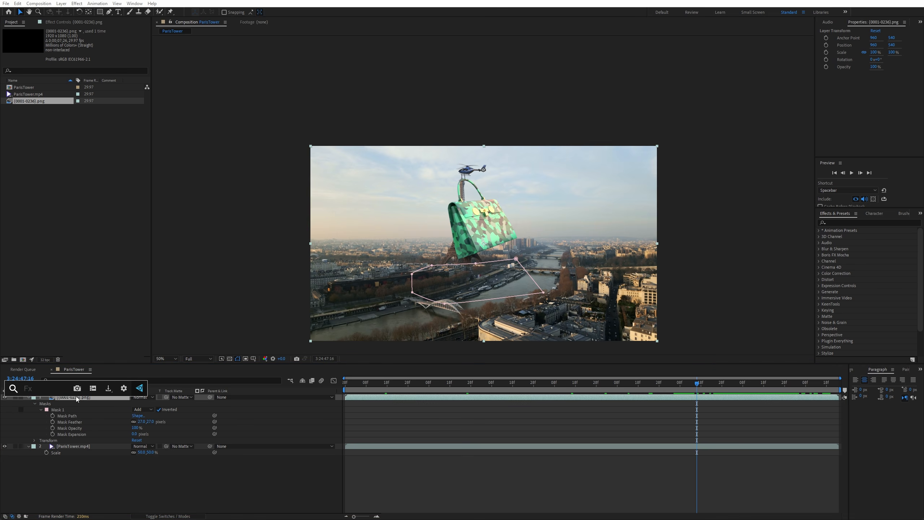
text(lum)
click(71, 420)
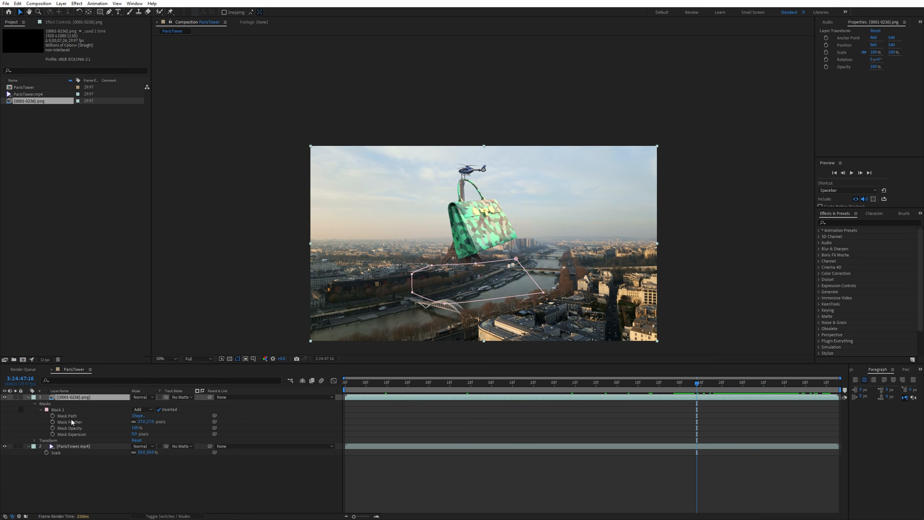
click(10, 49)
click(9, 43)
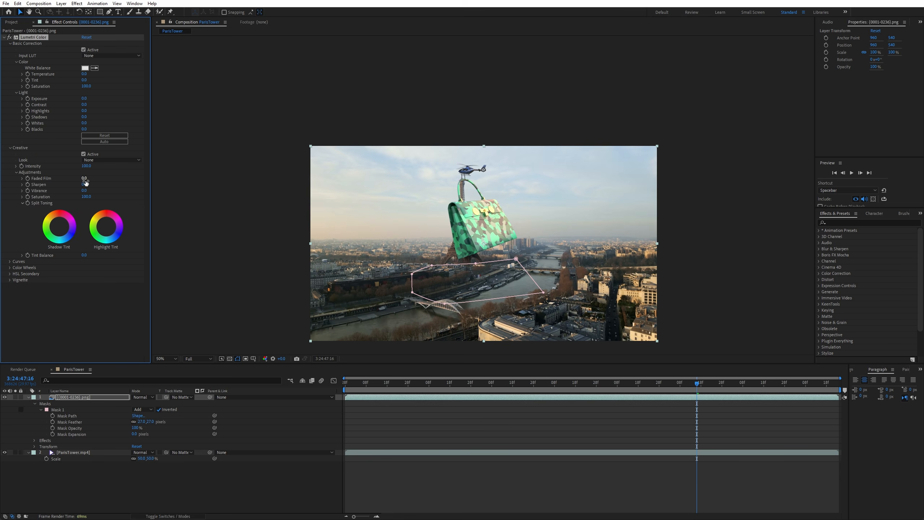
- Set Lumetri Color's Faded Film to 12, Vibrance to 62, Contrast to 97, Highlights to -85 and Shadows to 24
drag(114, 176, 92, 185)
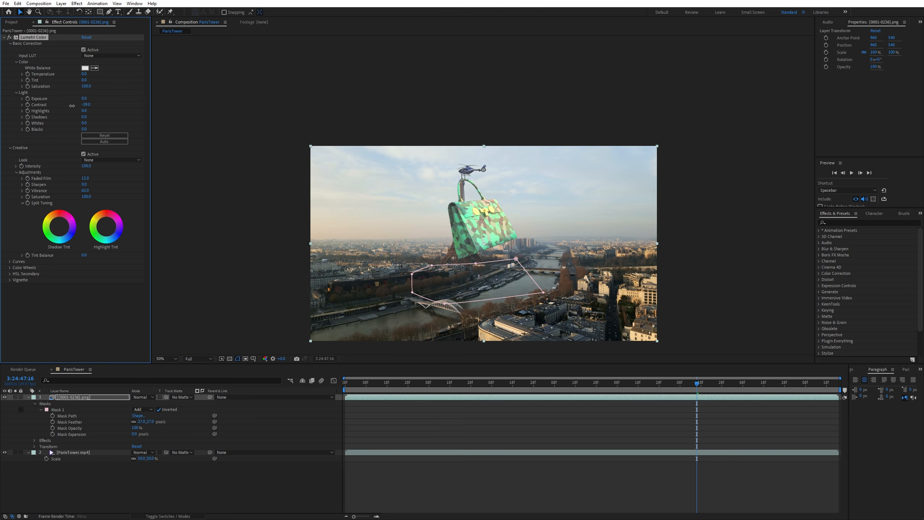
drag(72, 105, 112, 119)
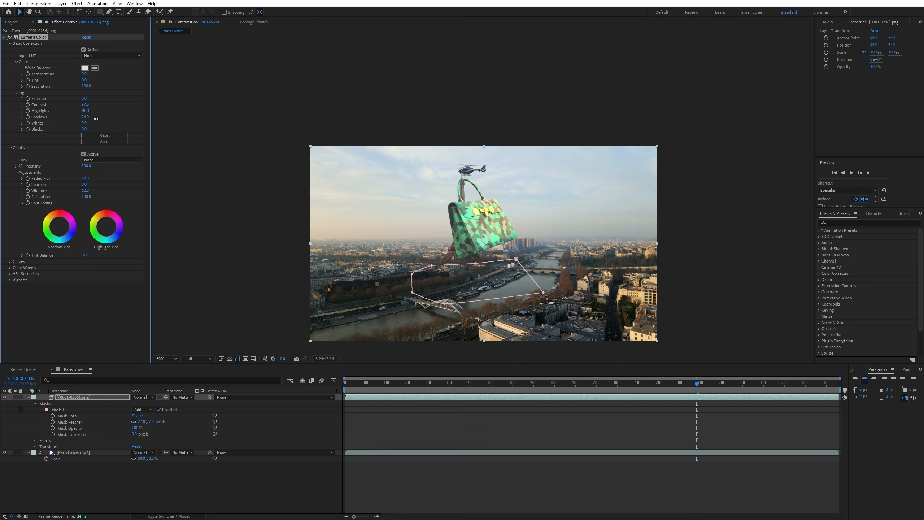
click(167, 361)
click(172, 374)
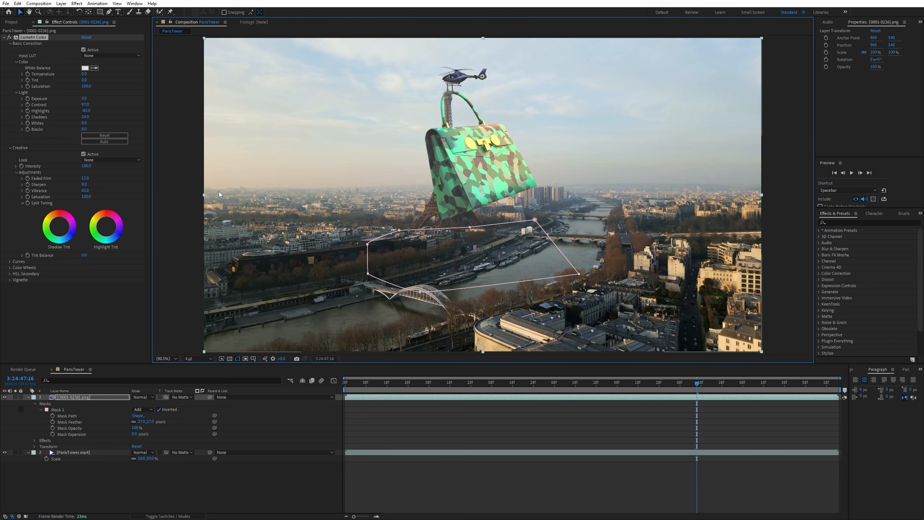
- Hide the mask outline in the composition view while keeping the PNG sequence layer selected
click(71, 458)
click(81, 398)
click(238, 359)
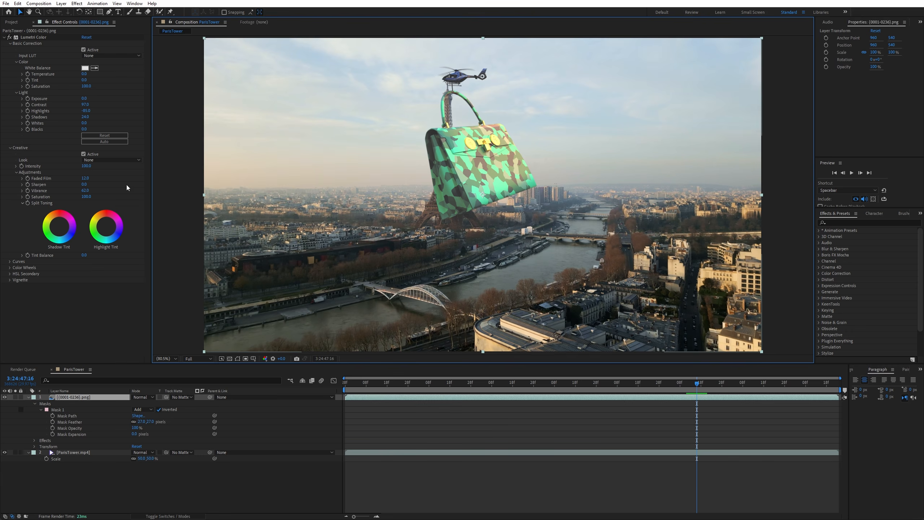
- Set Lumetri Color's Temperature to 23, Tint to -10 and Exposure to -0.1, and compare the grade with the effect off
drag(85, 74, 113, 69)
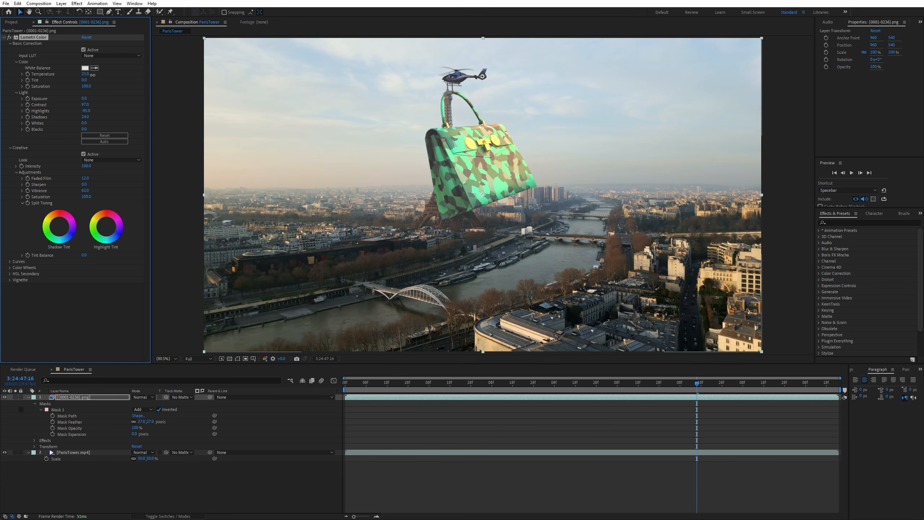
drag(84, 99, 109, 105)
click(9, 37)
click(9, 37)
click(9, 37)
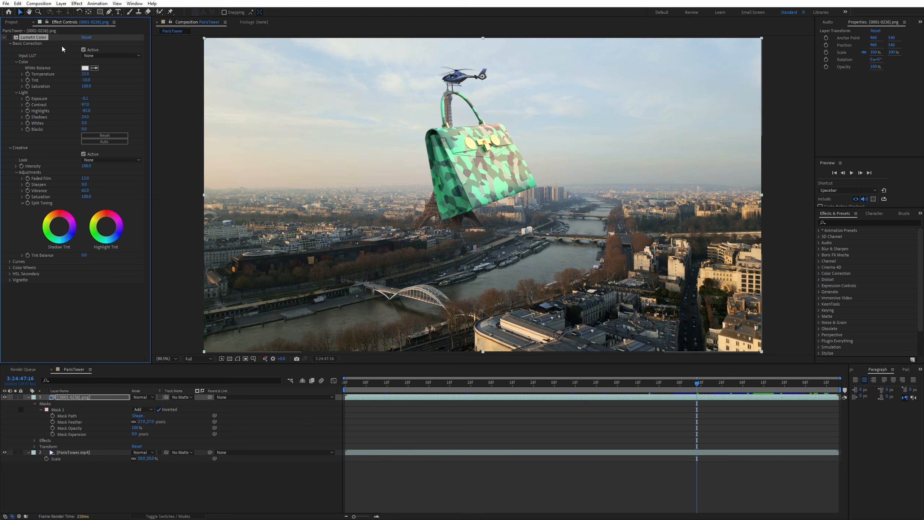
click(9, 37)
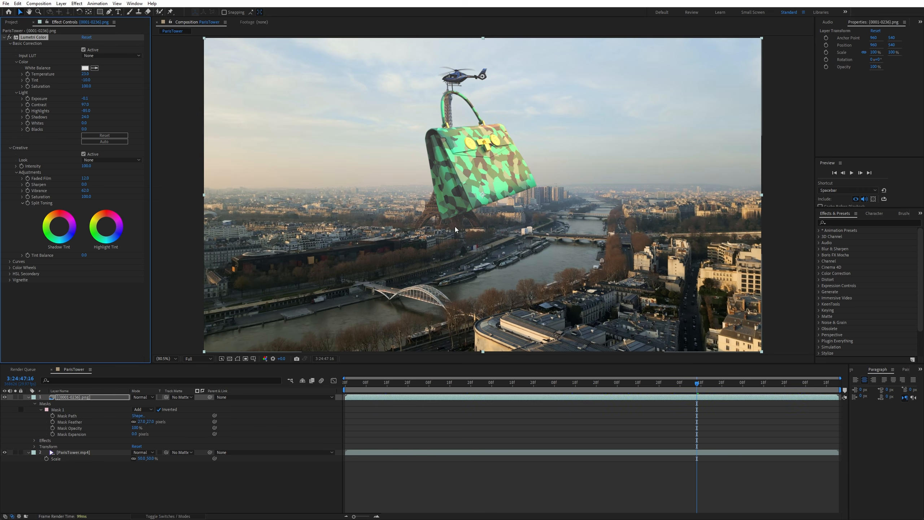